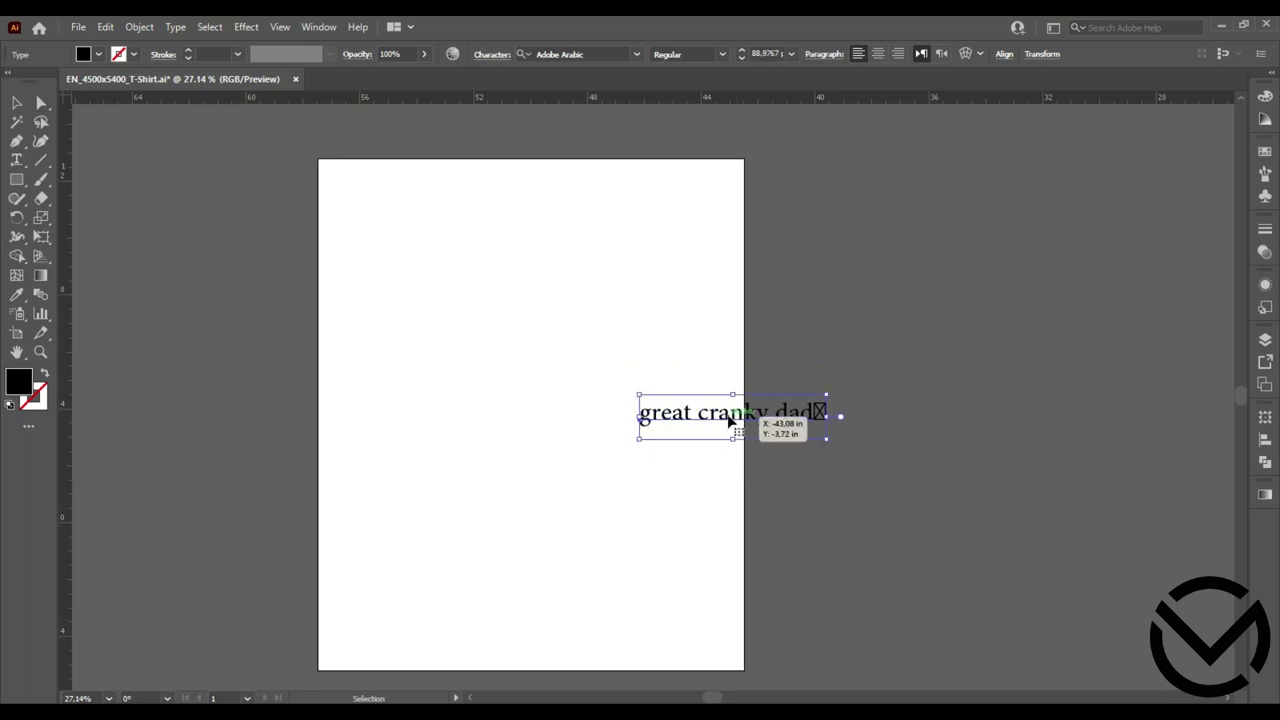
Enlarge the "great cranky dad" text within the artboard and delete the stray character at its end.
{"action": "left_click_drag", "start_coordinate": [645, 345], "coordinate": [712, 318]}
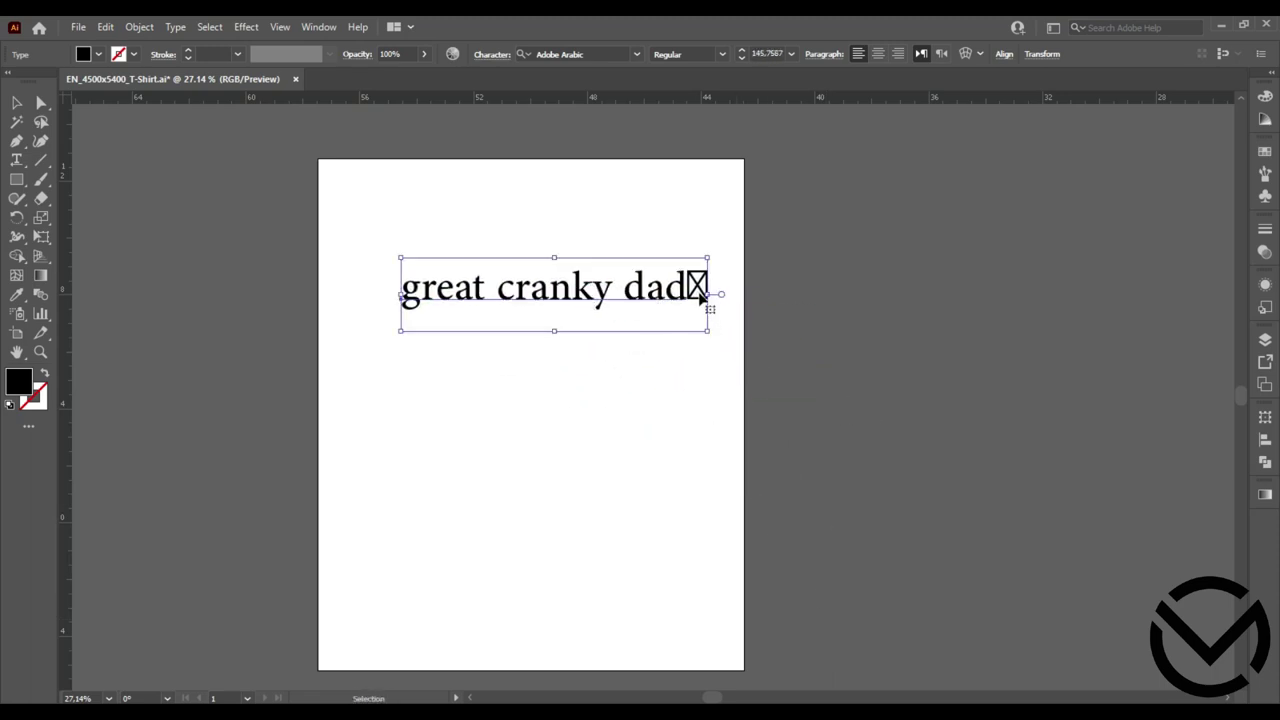
{"action": "double_click", "coordinate": [696, 289]}
{"action": "key", "text": "BackSpace"}
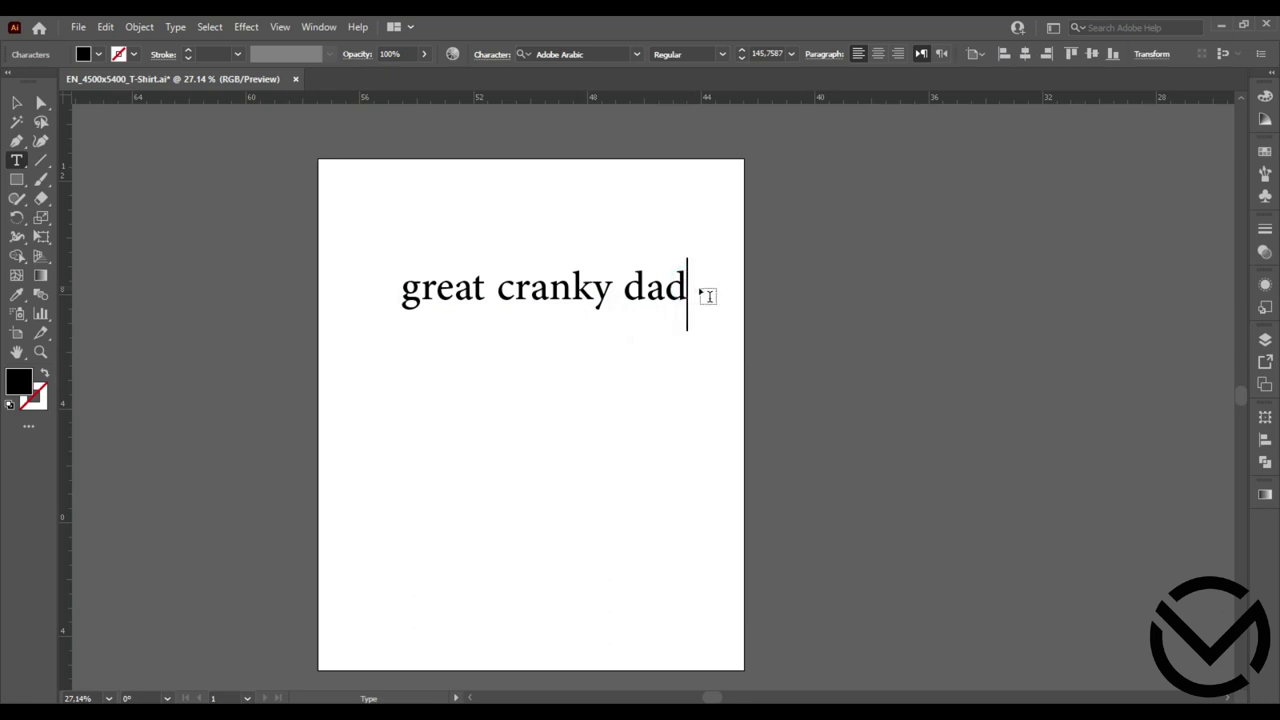
{"action": "left_click", "coordinate": [18, 103]}
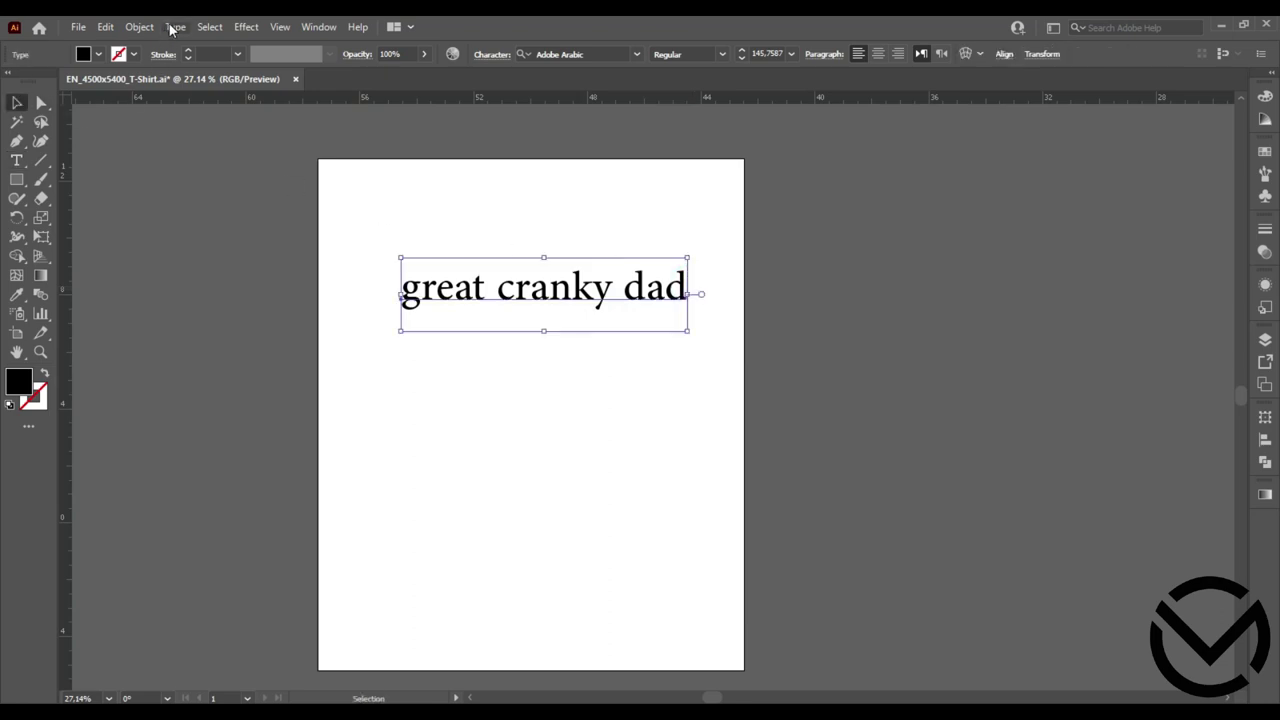
Convert the "great cranky dad" text to UPPERCASE and set its font to Franklin Gothic Heavy.
{"action": "left_click", "coordinate": [174, 27]}
{"action": "mouse_move", "coordinate": [331, 272]}
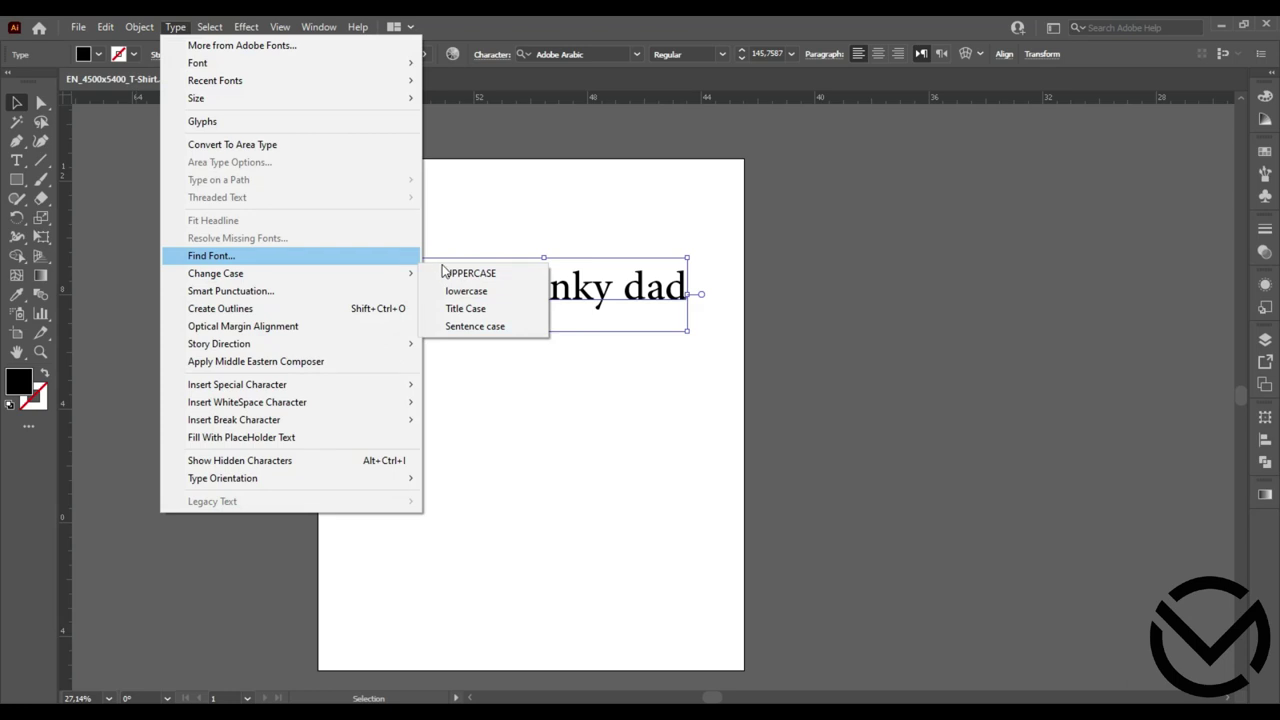
{"action": "left_click", "coordinate": [443, 272]}
{"action": "left_click_drag", "start_coordinate": [700, 295], "coordinate": [403, 243]}
{"action": "left_click", "coordinate": [636, 55]}
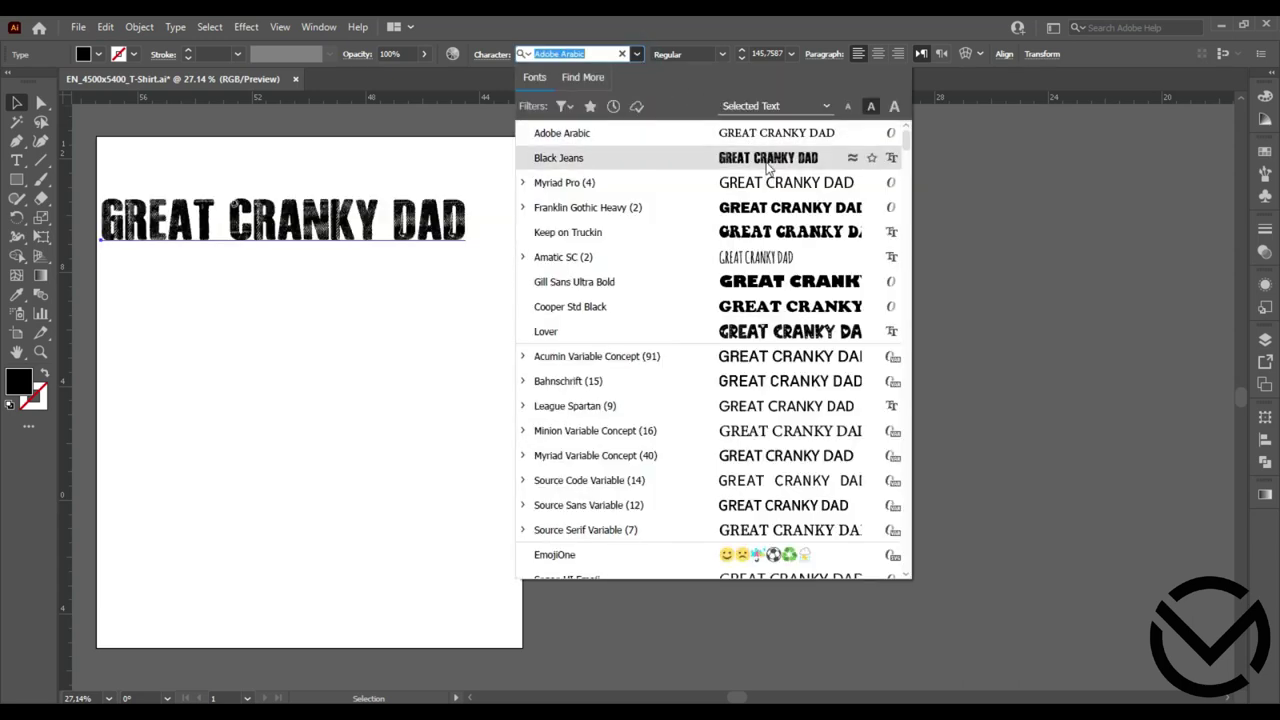
{"action": "left_click", "coordinate": [776, 210]}
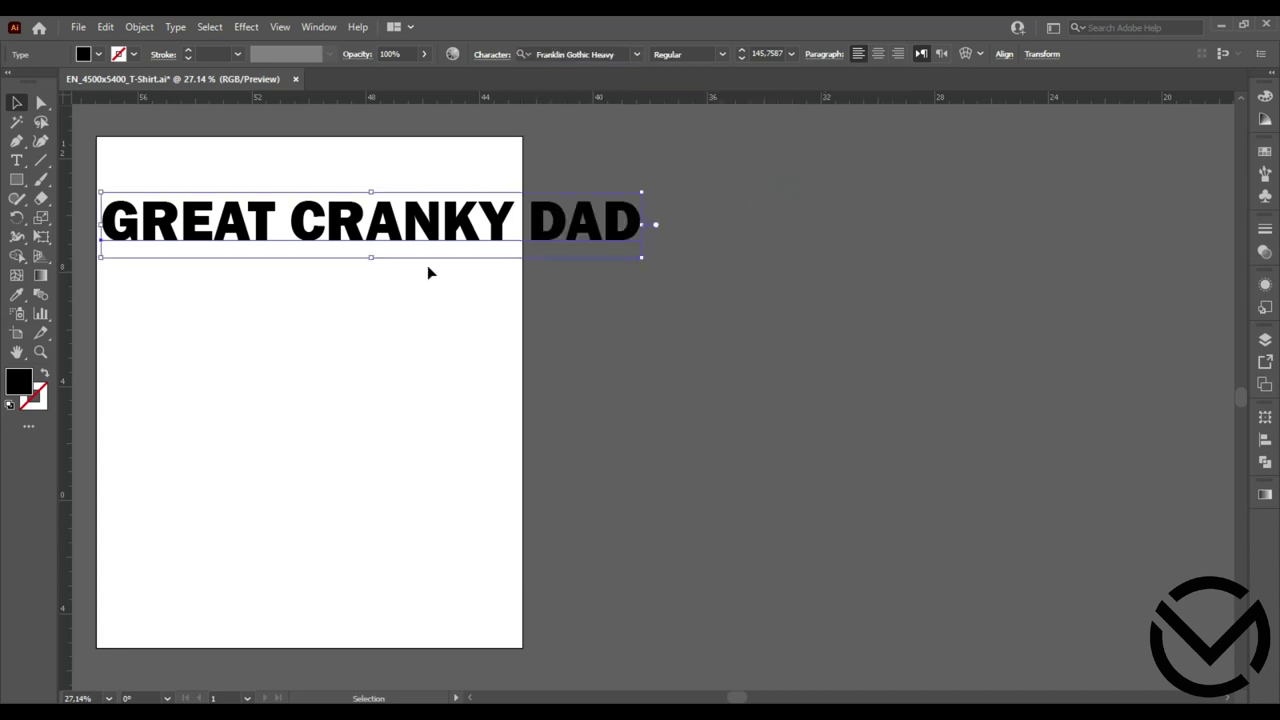
Duplicate the GREAT CRANKY DAD line twice, stacking the copies below the original.
{"action": "left_click_drag", "start_coordinate": [355, 334], "coordinate": [563, 349]}
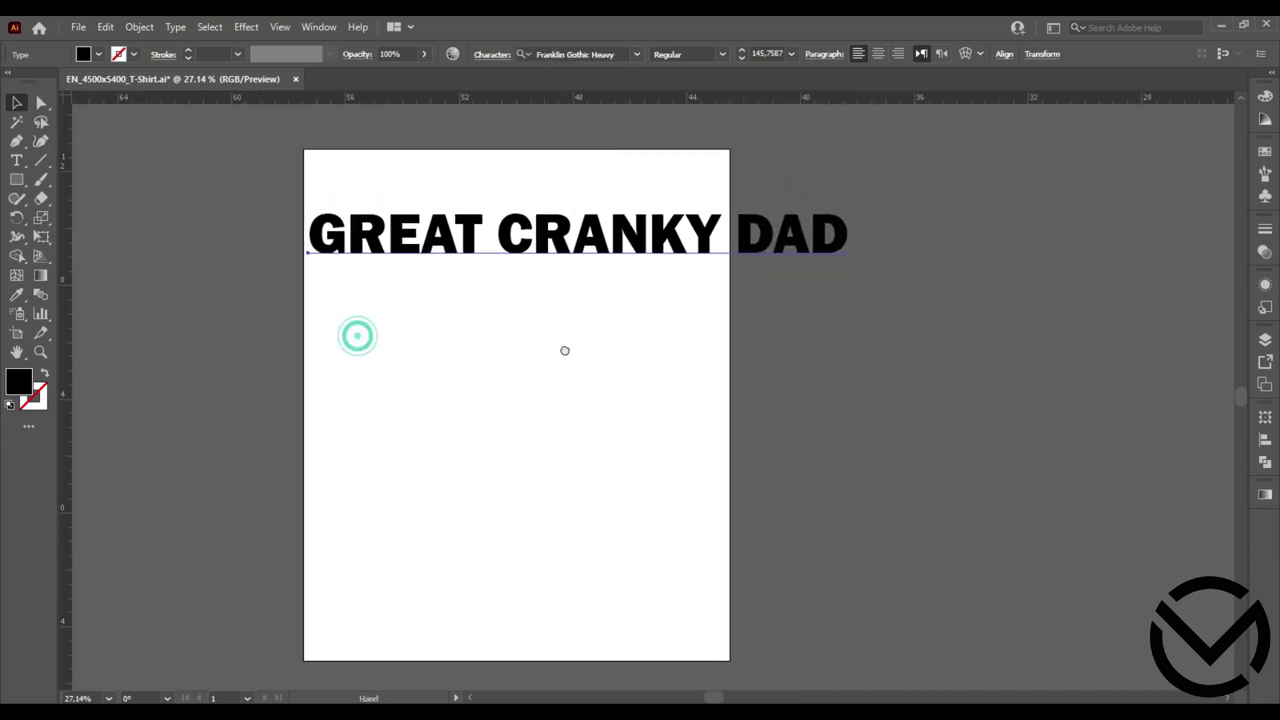
{"action": "left_click_drag", "start_coordinate": [572, 244], "coordinate": [572, 410]}
{"action": "left_click", "coordinate": [576, 250]}
Trim the three text lines to one word each: GREAT, CRANKY and DAD, from top to bottom.
{"action": "double_click", "coordinate": [572, 245]}
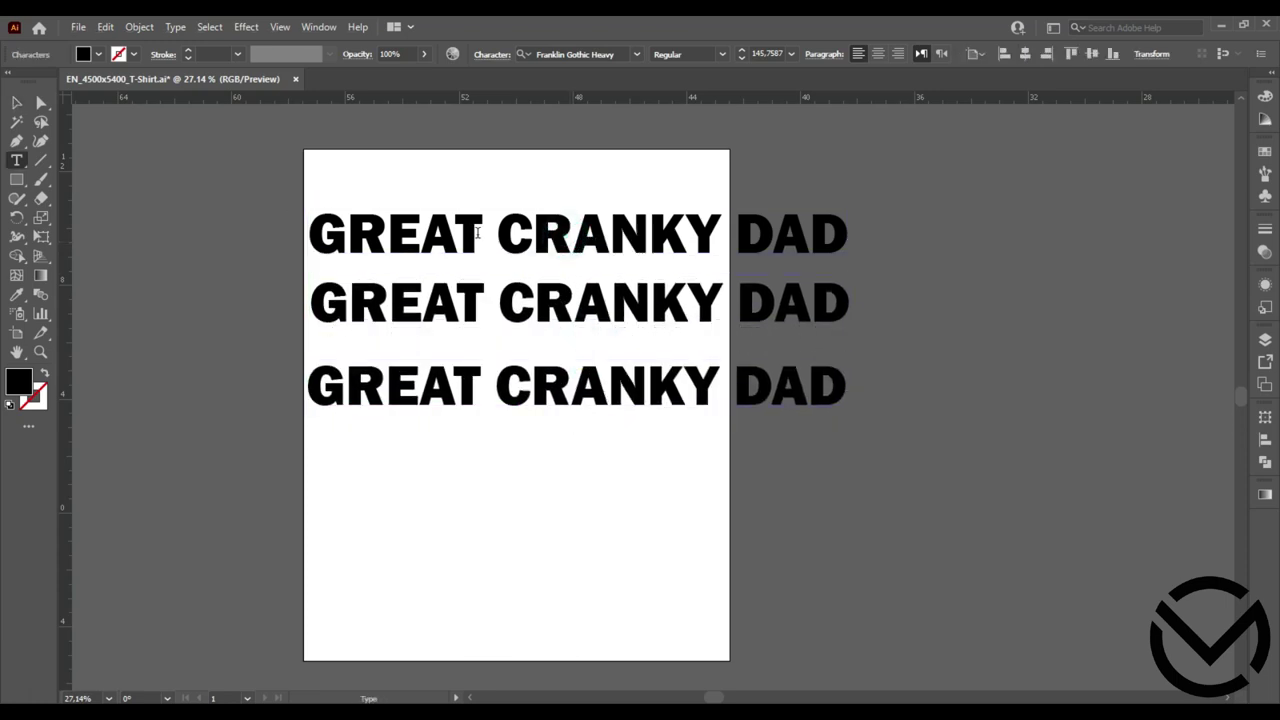
{"action": "left_click_drag", "start_coordinate": [482, 228], "coordinate": [850, 235]}
{"action": "key", "text": "BackSpace"}
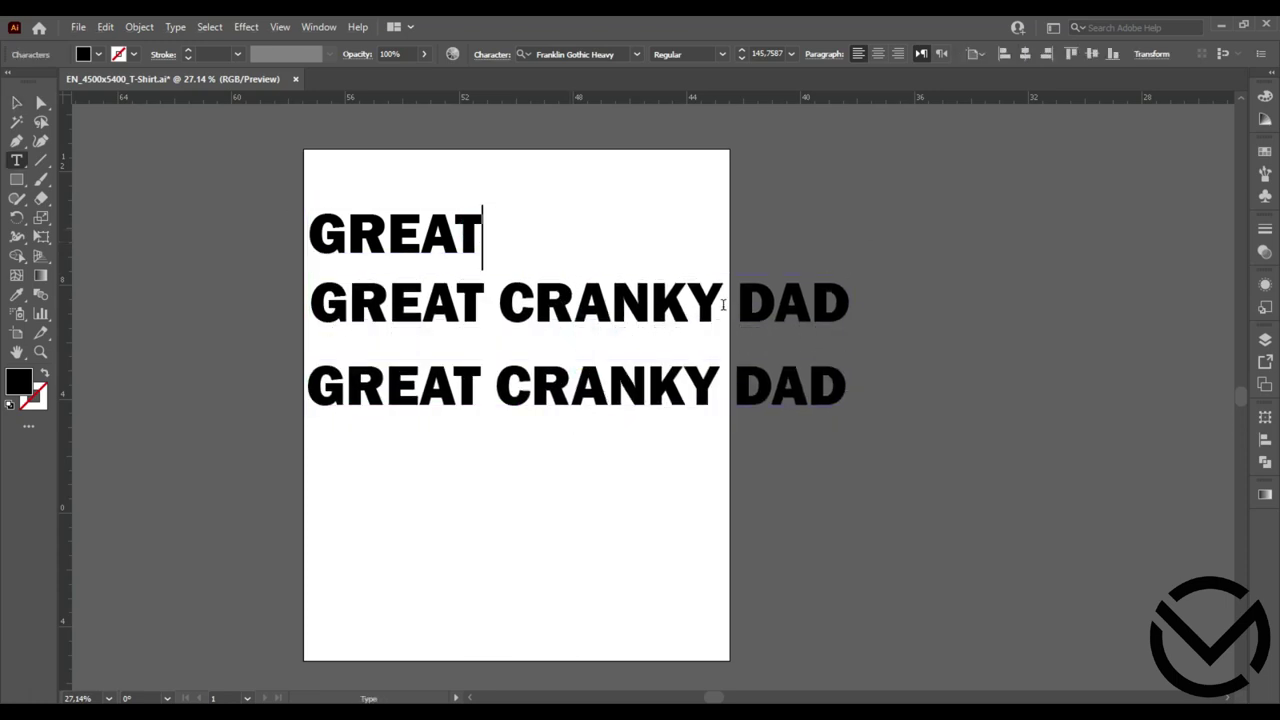
{"action": "left_click_drag", "start_coordinate": [505, 302], "coordinate": [309, 302]}
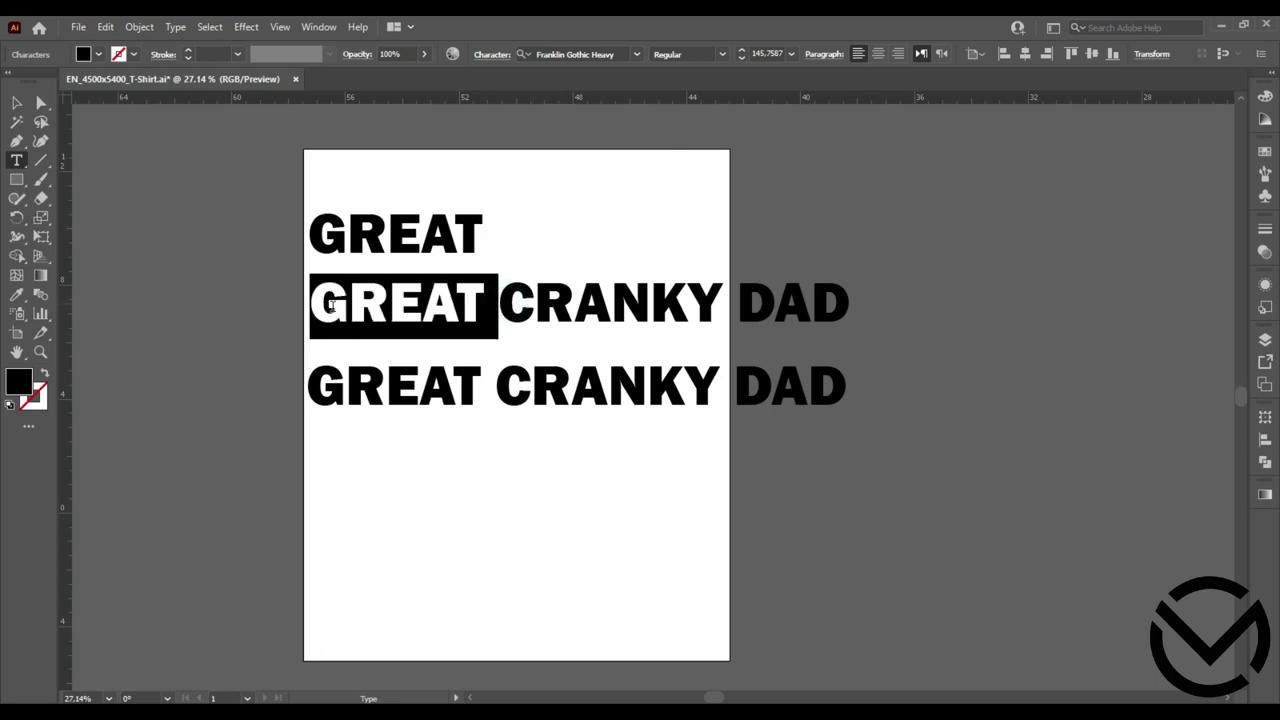
{"action": "key", "text": "BackSpace"}
{"action": "left_click_drag", "start_coordinate": [530, 298], "coordinate": [703, 297]}
{"action": "key", "text": "BackSpace"}
{"action": "left_click_drag", "start_coordinate": [739, 380], "coordinate": [308, 380]}
{"action": "left_click", "coordinate": [320, 364]}
{"action": "key", "text": "BackSpace"}
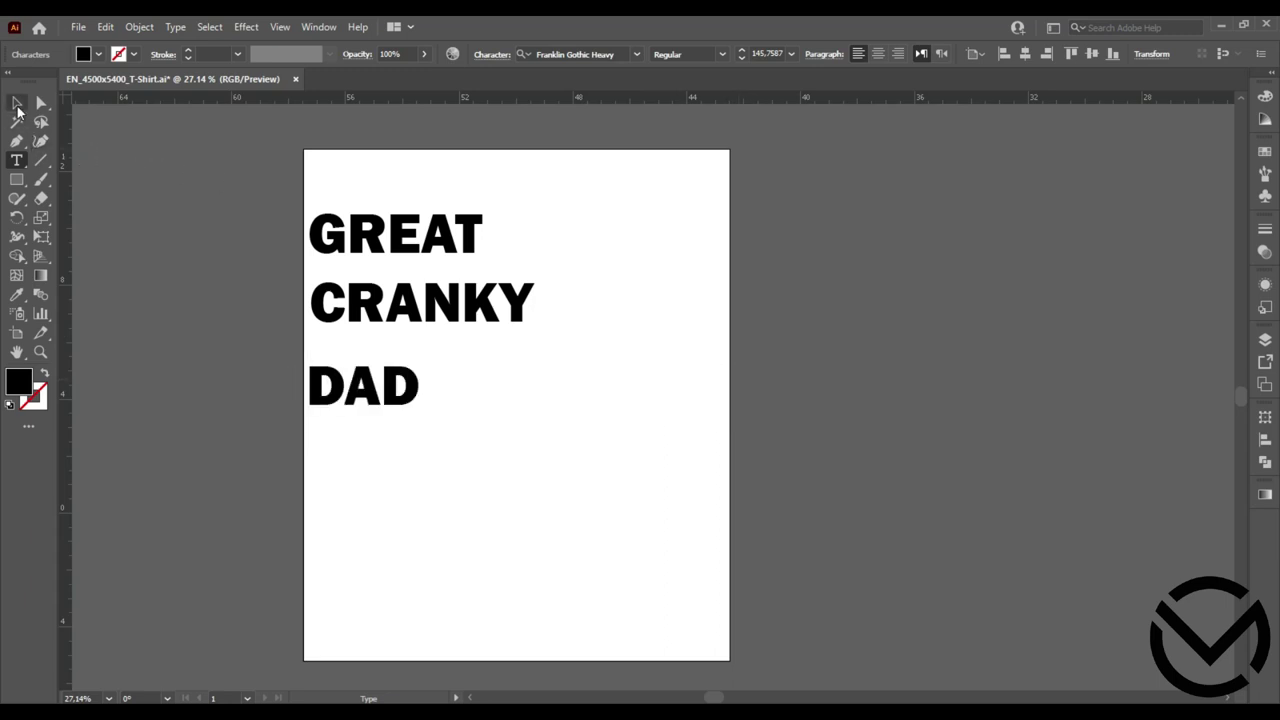
Enlarge GREAT near the top of the artboard, then place CRANKY directly beneath it and scale it to the same width.
{"action": "left_click", "coordinate": [17, 104]}
{"action": "left_click_drag", "start_coordinate": [408, 234], "coordinate": [476, 196]}
{"action": "left_click_drag", "start_coordinate": [553, 233], "coordinate": [680, 362]}
{"action": "left_click_drag", "start_coordinate": [488, 313], "coordinate": [541, 285]}
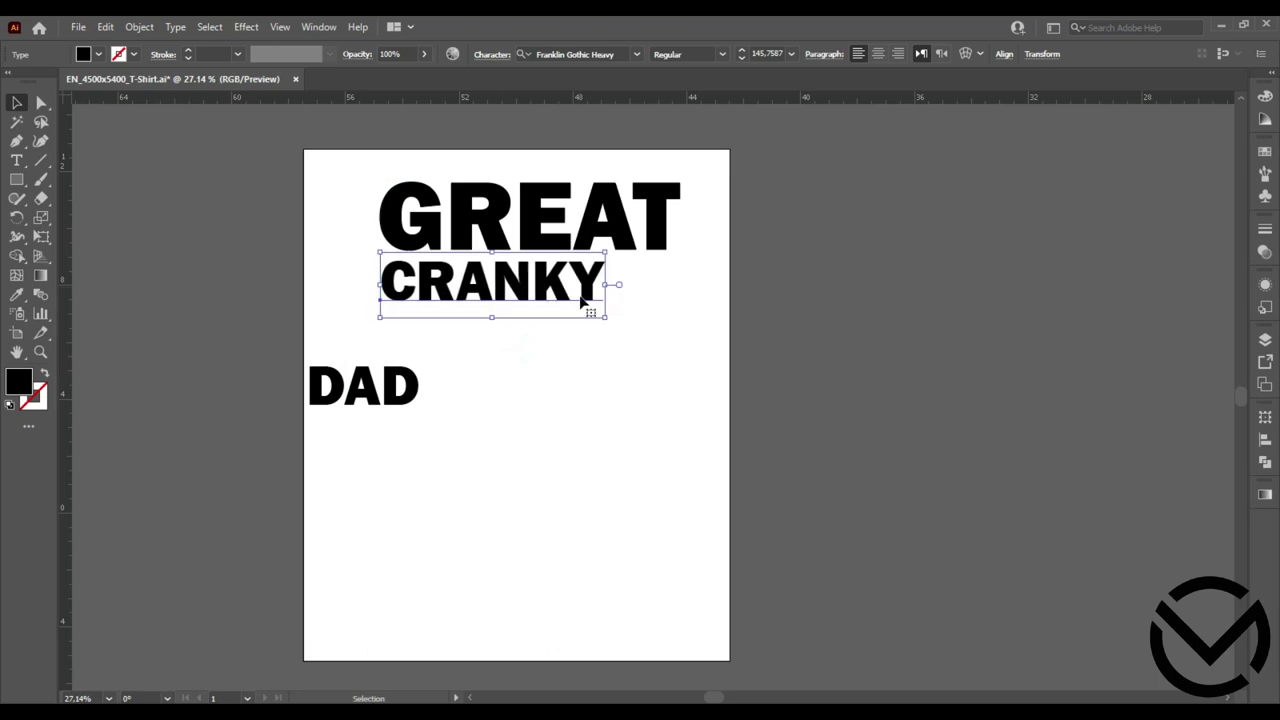
{"action": "left_click_drag", "start_coordinate": [604, 316], "coordinate": [680, 374]}
Scale DAD up to the width of the words above and place it directly under CRANKY.
{"action": "left_click", "coordinate": [585, 403]}
{"action": "left_click_drag", "start_coordinate": [415, 387], "coordinate": [682, 535]}
{"action": "left_click", "coordinate": [709, 500]}
{"action": "left_click_drag", "start_coordinate": [559, 441], "coordinate": [567, 433]}
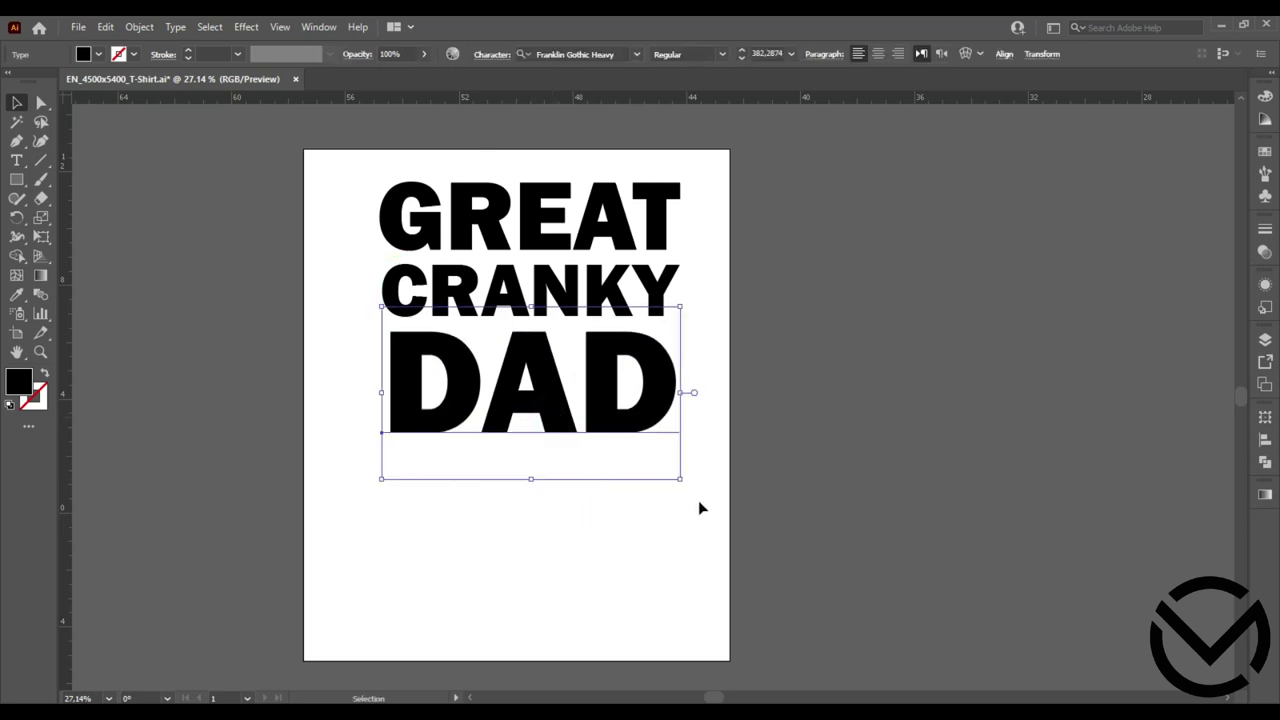
Shrink DAD and move it lower on the artboard, then shrink CRANKY to a similar width just above it.
{"action": "left_click_drag", "start_coordinate": [680, 481], "coordinate": [646, 434]}
{"action": "left_click", "coordinate": [650, 428]}
{"action": "left_click_drag", "start_coordinate": [548, 392], "coordinate": [593, 434]}
{"action": "left_click_drag", "start_coordinate": [566, 312], "coordinate": [611, 350]}
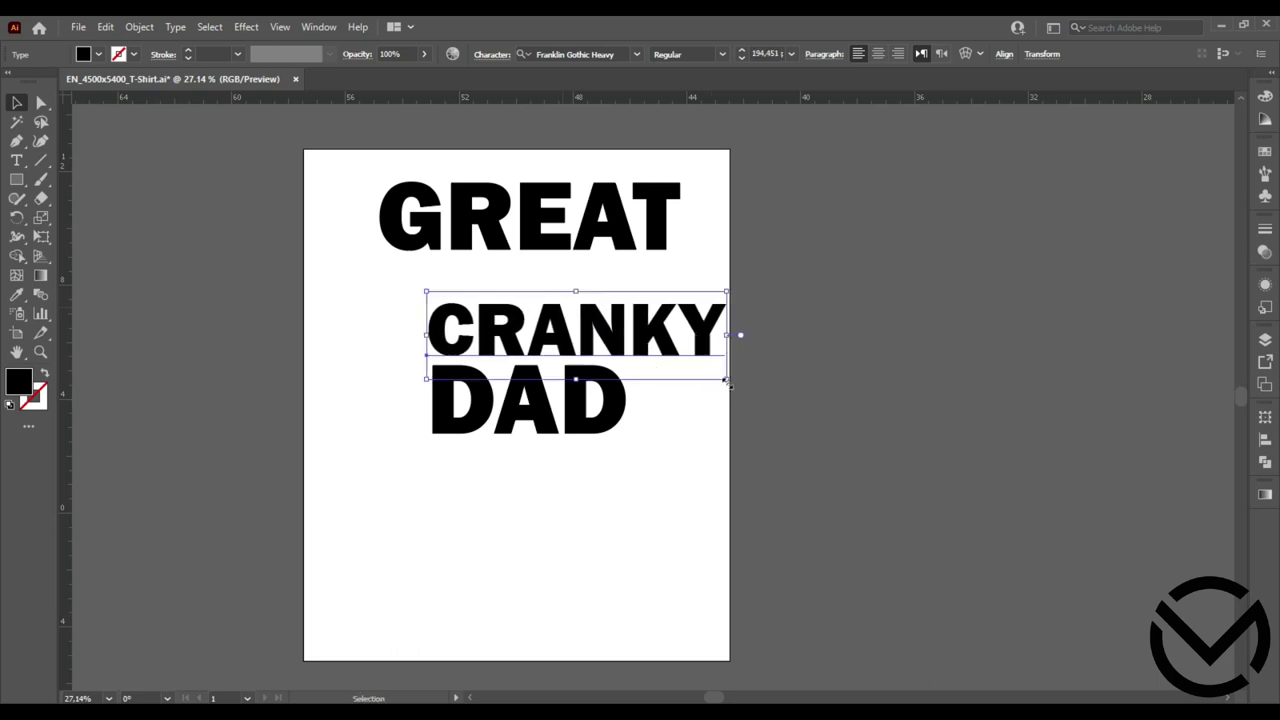
{"action": "left_click_drag", "start_coordinate": [727, 382], "coordinate": [634, 365]}
{"action": "left_click", "coordinate": [677, 363]}
Shrink GREAT and stack it tightly above CRANKY, matching their widths, with DAD moved up close beneath them.
{"action": "left_click", "coordinate": [626, 243]}
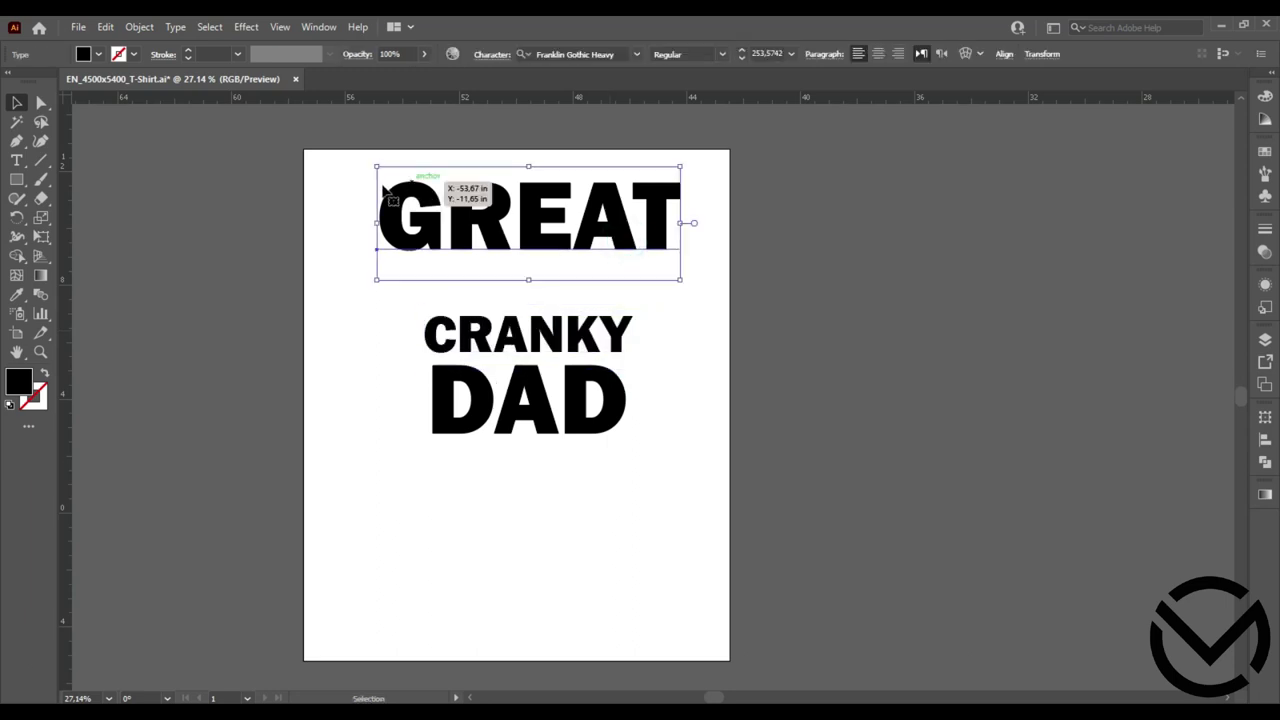
{"action": "left_click_drag", "start_coordinate": [378, 168], "coordinate": [394, 194]}
{"action": "left_click_drag", "start_coordinate": [515, 235], "coordinate": [494, 285]}
{"action": "left_click_drag", "start_coordinate": [661, 323], "coordinate": [622, 326]}
{"action": "left_click", "coordinate": [657, 334]}
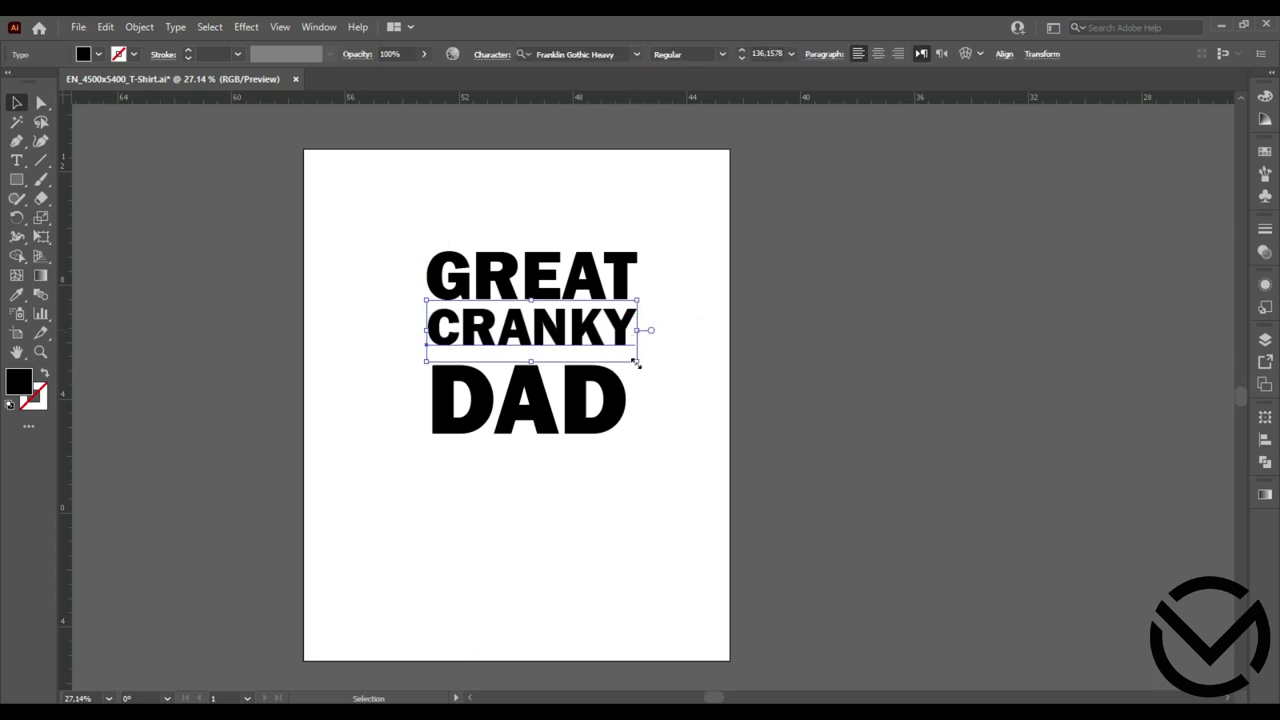
{"action": "left_click_drag", "start_coordinate": [623, 400], "coordinate": [631, 386]}
{"action": "left_click", "coordinate": [646, 440]}
Align the horizontal centers of GREAT, CRANKY and DAD.
{"action": "left_click_drag", "start_coordinate": [666, 490], "coordinate": [537, 262]}
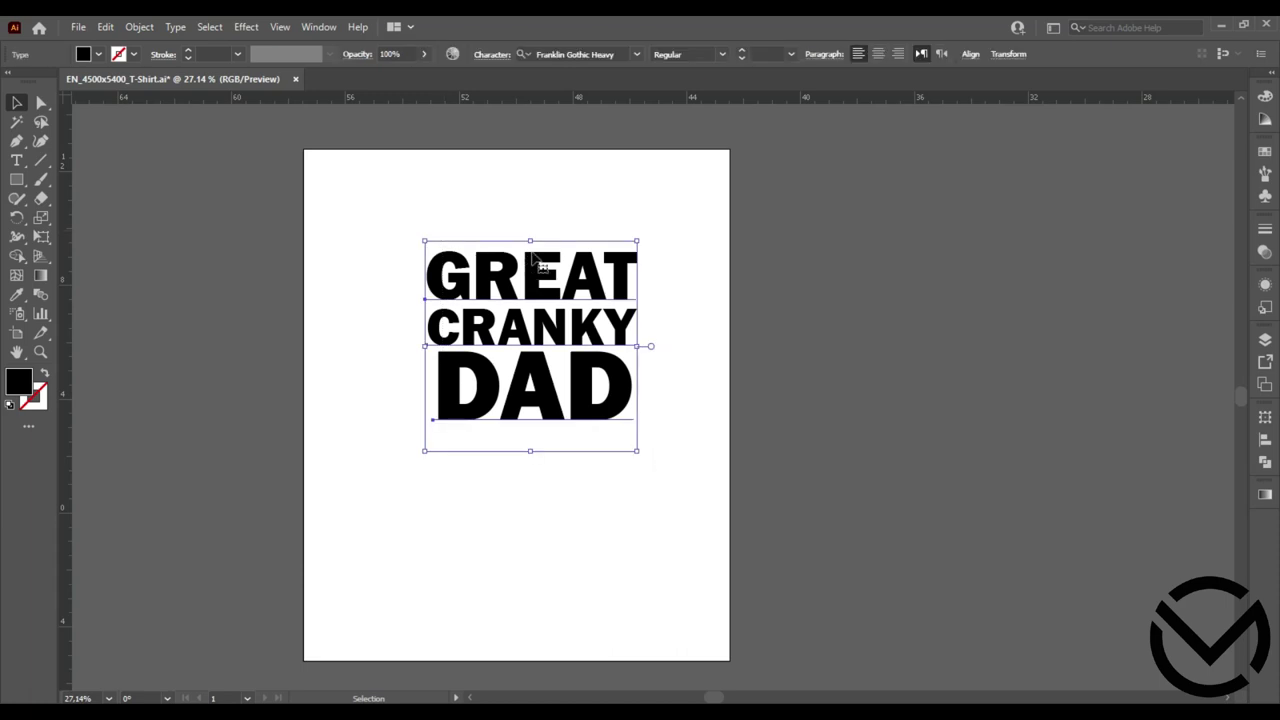
{"action": "left_click", "coordinate": [970, 54]}
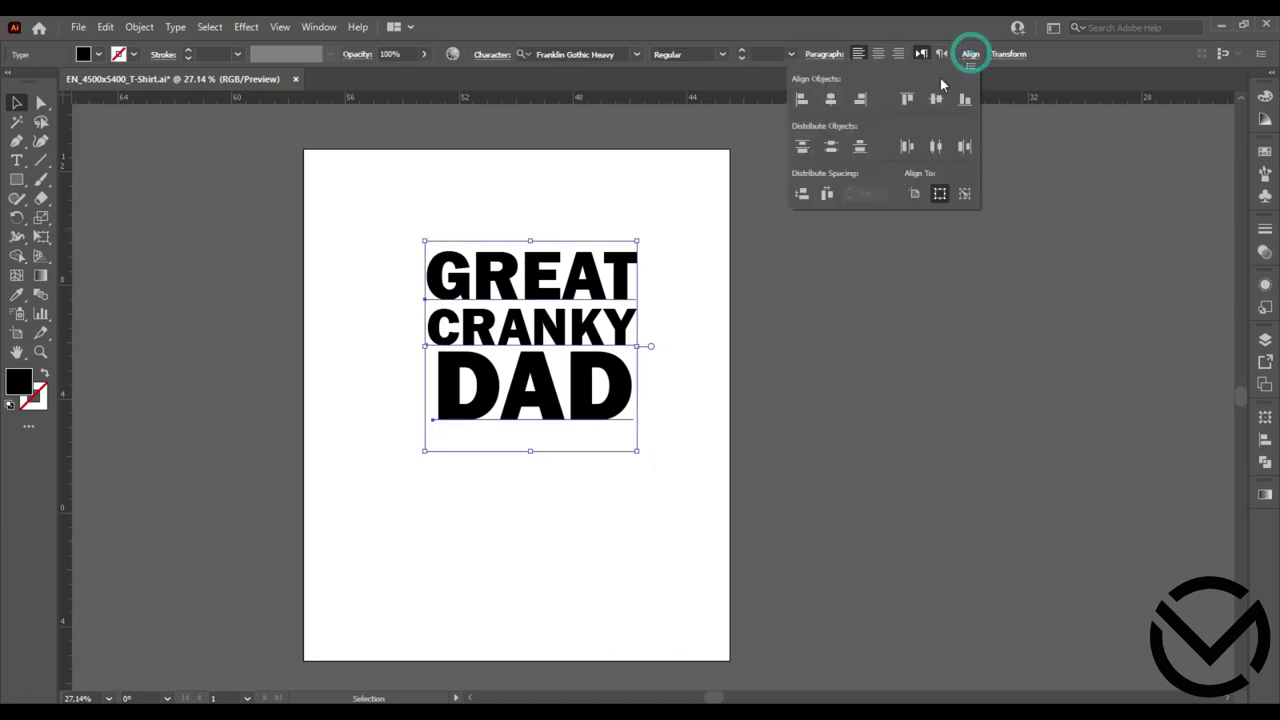
{"action": "left_click", "coordinate": [830, 96]}
{"action": "left_click", "coordinate": [690, 331]}
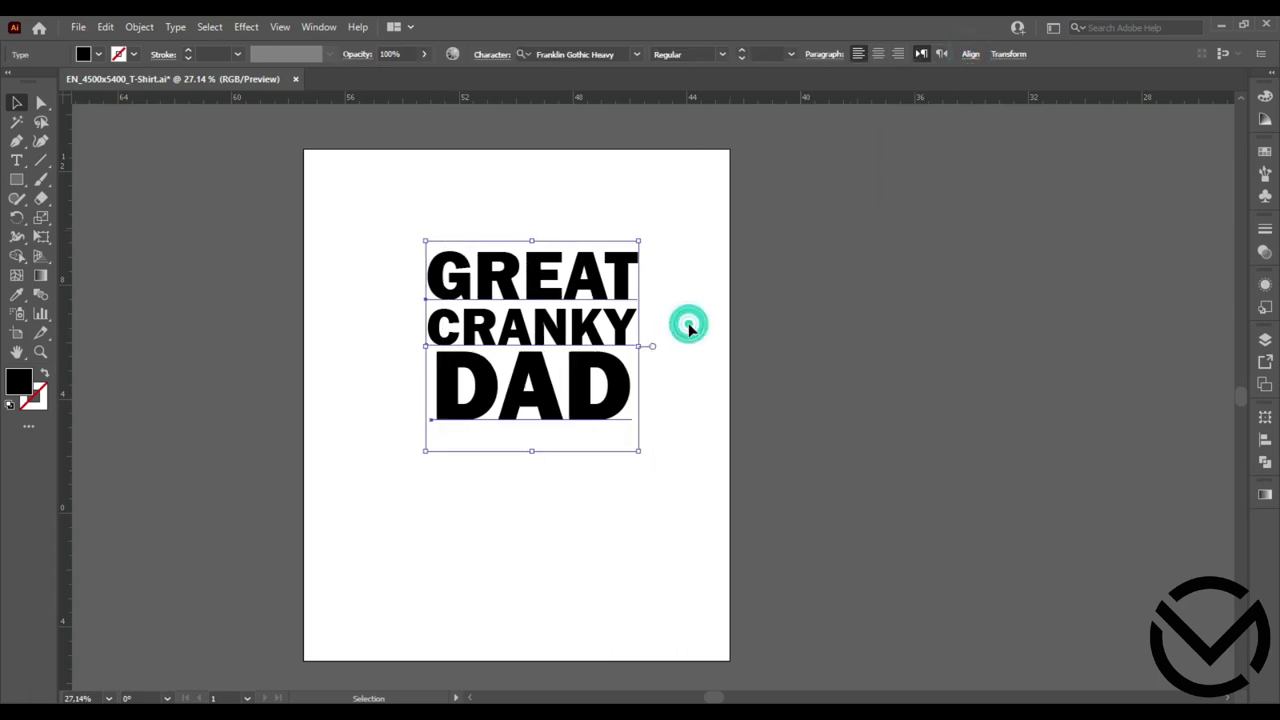
{"action": "left_click", "coordinate": [690, 358]}
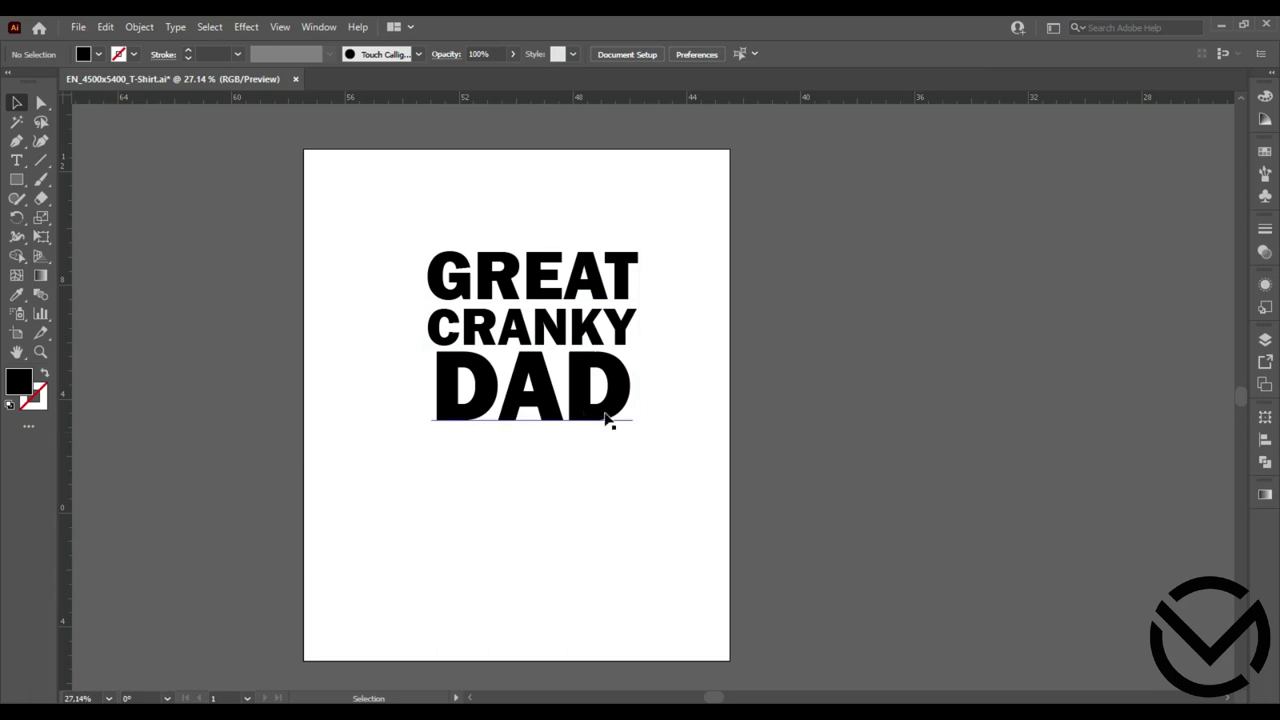
Enlarge DAD slightly toward the width of the other words and left-align all three words.
{"action": "left_click", "coordinate": [606, 418]}
{"action": "left_click_drag", "start_coordinate": [636, 453], "coordinate": [639, 455]}
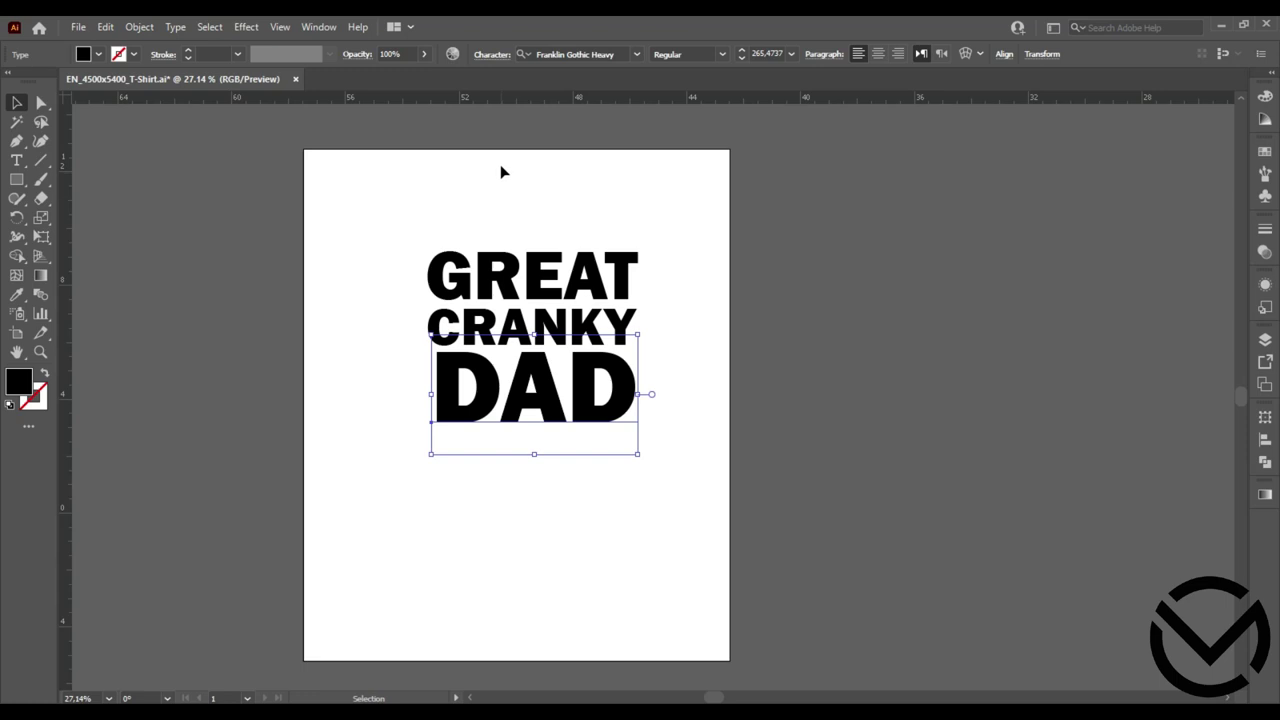
{"action": "left_click_drag", "start_coordinate": [503, 170], "coordinate": [515, 452]}
{"action": "left_click", "coordinate": [967, 55]}
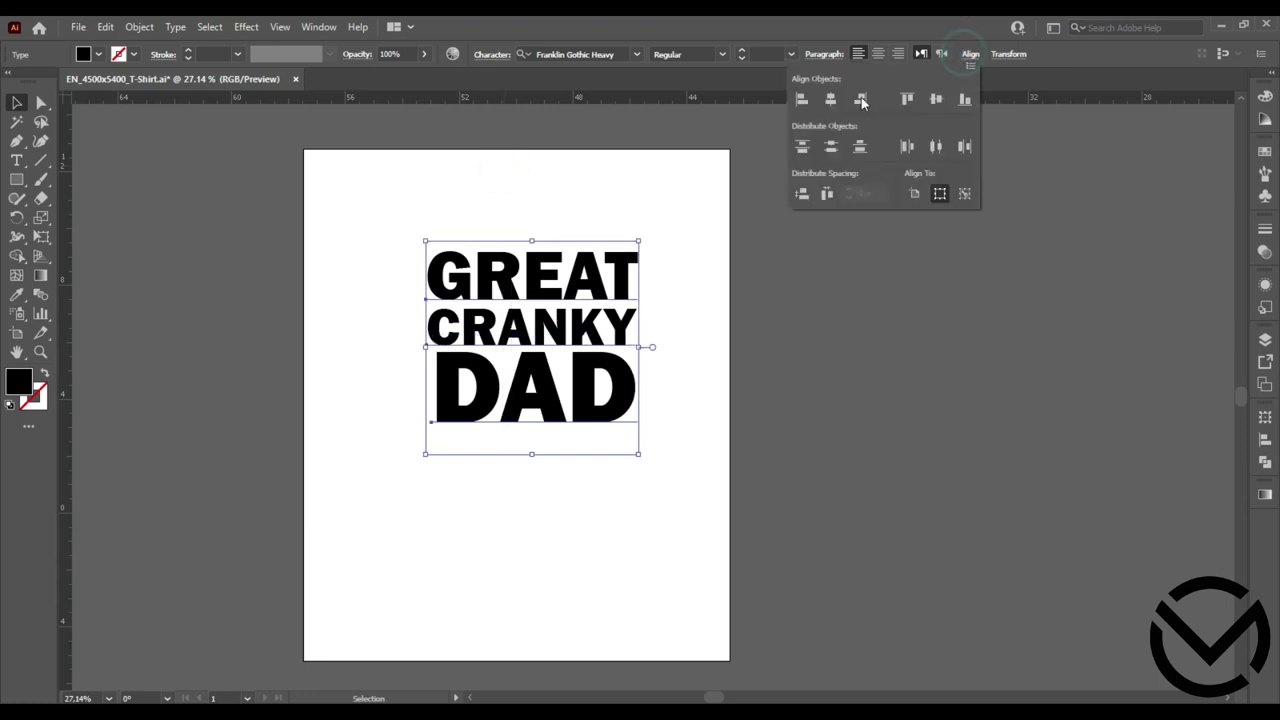
{"action": "left_click", "coordinate": [801, 100]}
{"action": "left_click", "coordinate": [706, 342]}
{"action": "left_click", "coordinate": [691, 376]}
Fine-tune DAD slightly larger and align the three words again by their horizontal centers.
{"action": "left_click", "coordinate": [620, 393]}
{"action": "left_click_drag", "start_coordinate": [632, 455], "coordinate": [636, 458]}
{"action": "left_click", "coordinate": [671, 409]}
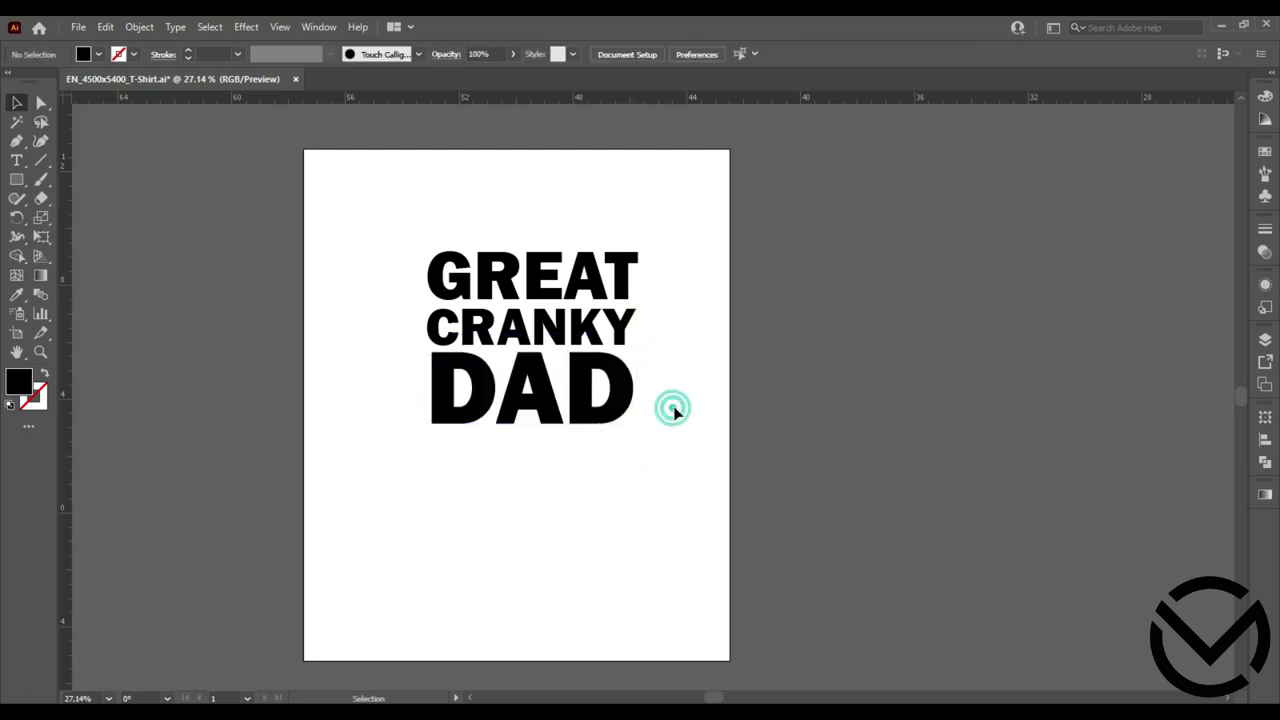
{"action": "left_click_drag", "start_coordinate": [547, 472], "coordinate": [503, 220]}
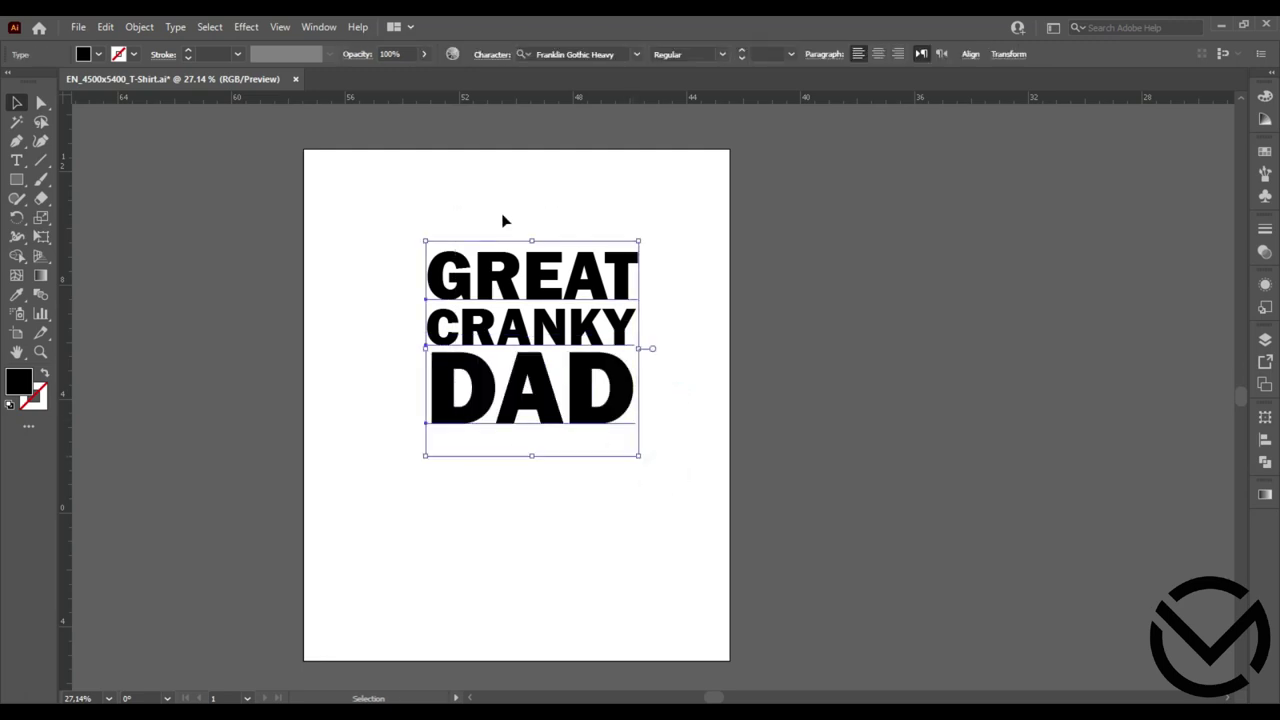
{"action": "left_click", "coordinate": [968, 56]}
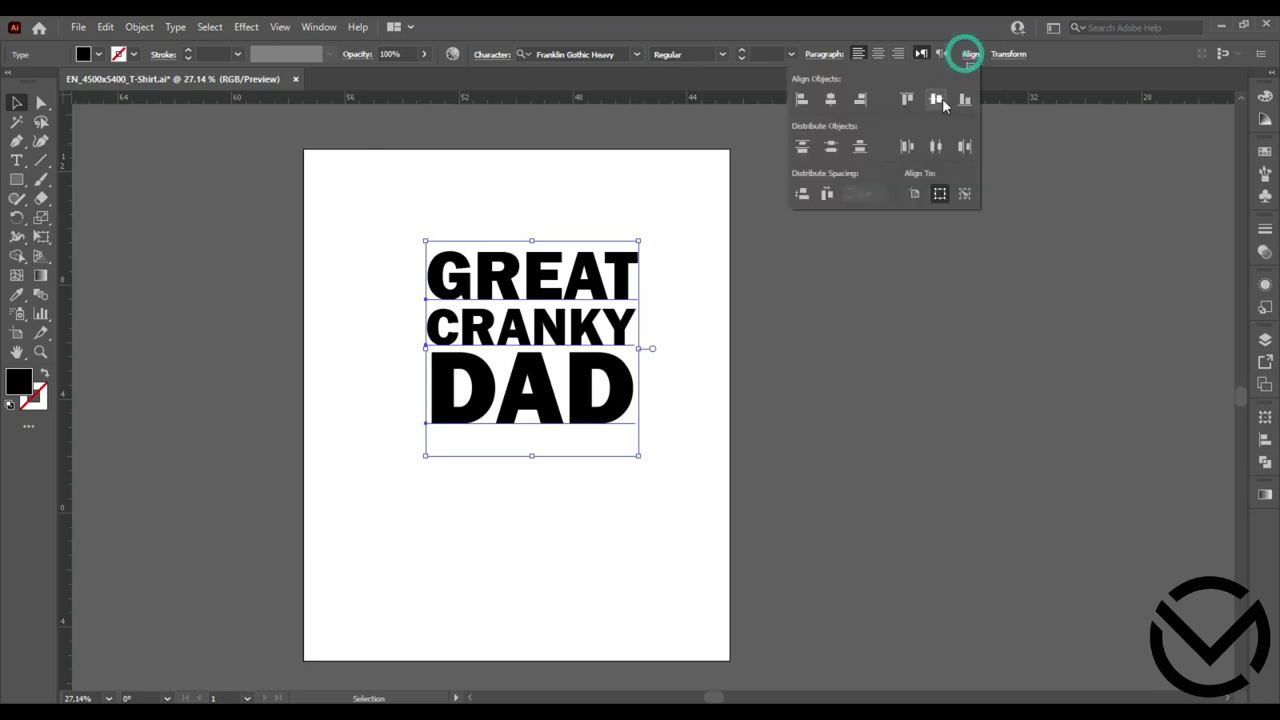
{"action": "left_click", "coordinate": [830, 100]}
{"action": "left_click", "coordinate": [716, 262]}
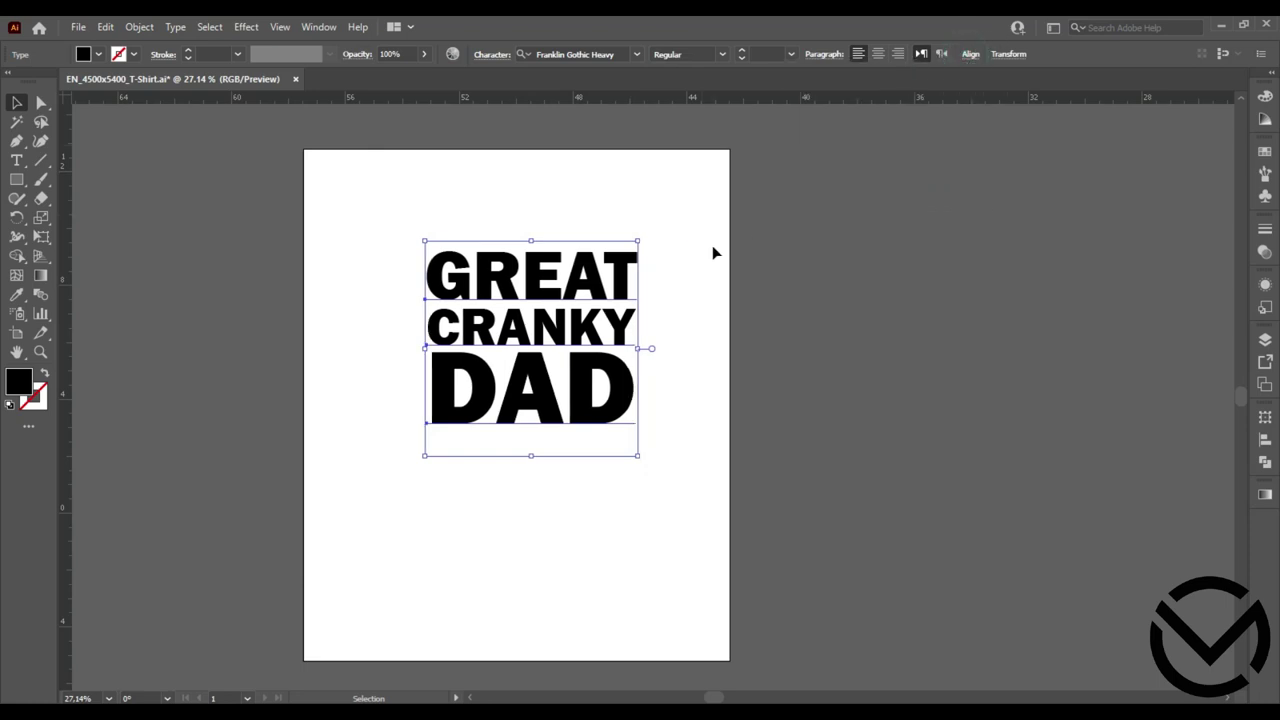
{"action": "left_click", "coordinate": [712, 252]}
Scale the three-word stack up together and reposition it in the upper part of the artboard.
{"action": "left_click_drag", "start_coordinate": [680, 228], "coordinate": [482, 482]}
{"action": "left_click_drag", "start_coordinate": [639, 457], "coordinate": [703, 609]}
{"action": "left_click_drag", "start_coordinate": [660, 478], "coordinate": [600, 437]}
{"action": "left_click", "coordinate": [600, 508]}
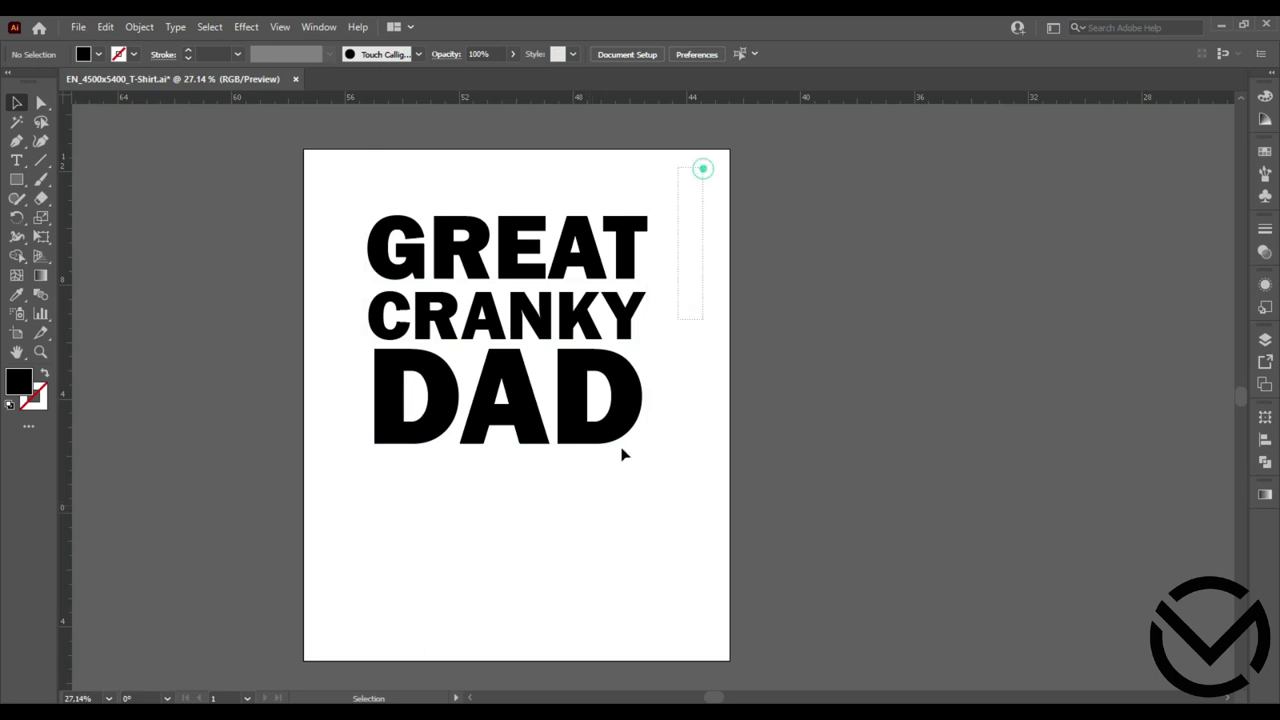
Recolor all three words dark gray with the Eyedropper, then deselect them.
{"action": "left_click_drag", "start_coordinate": [622, 455], "coordinate": [200, 405]}
{"action": "left_click", "coordinate": [16, 295]}
{"action": "left_click", "coordinate": [927, 336]}
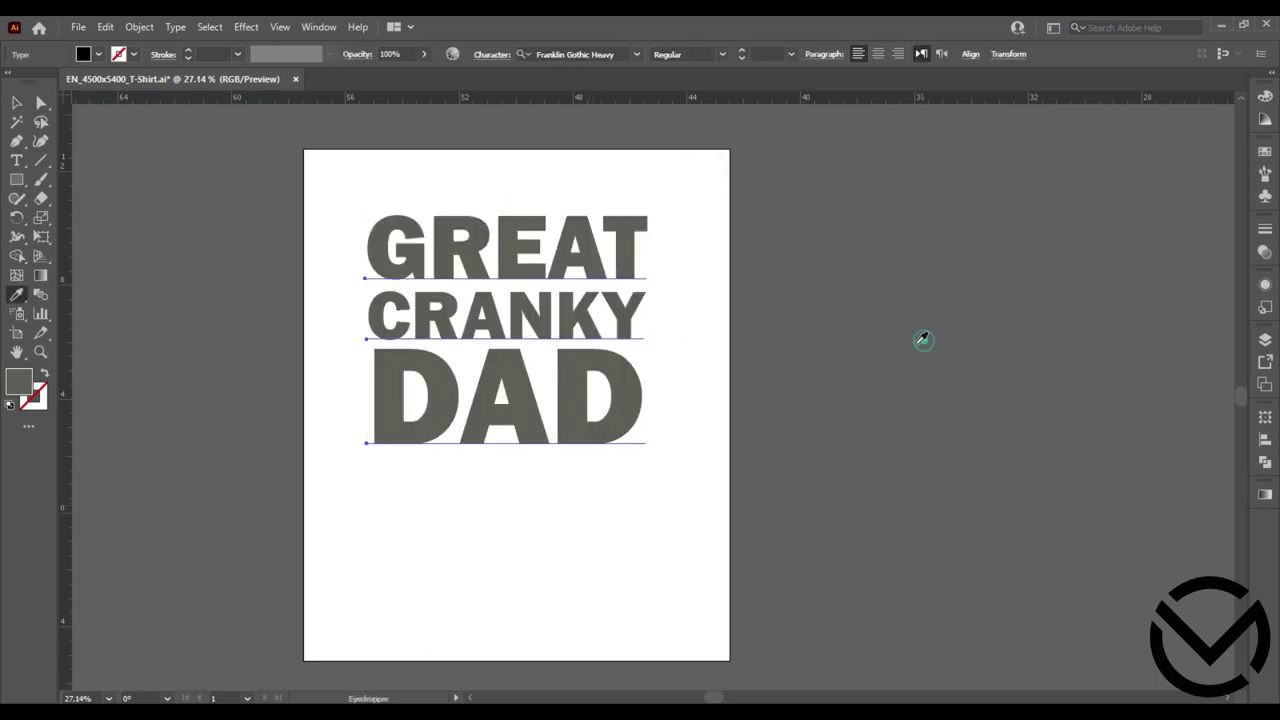
{"action": "left_click", "coordinate": [19, 105]}
{"action": "left_click", "coordinate": [812, 252]}
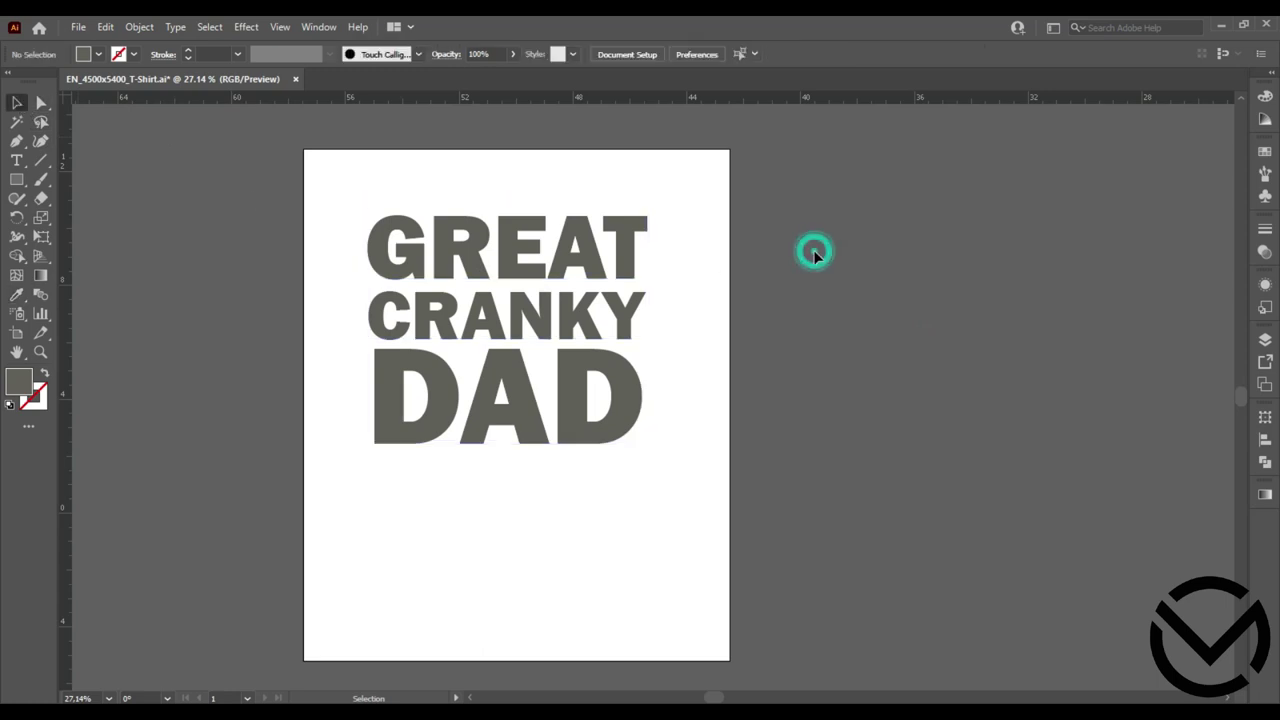
{"action": "left_click", "coordinate": [690, 203]}
Open the CRANKY text for editing and select the whole word.
{"action": "double_click", "coordinate": [628, 318]}
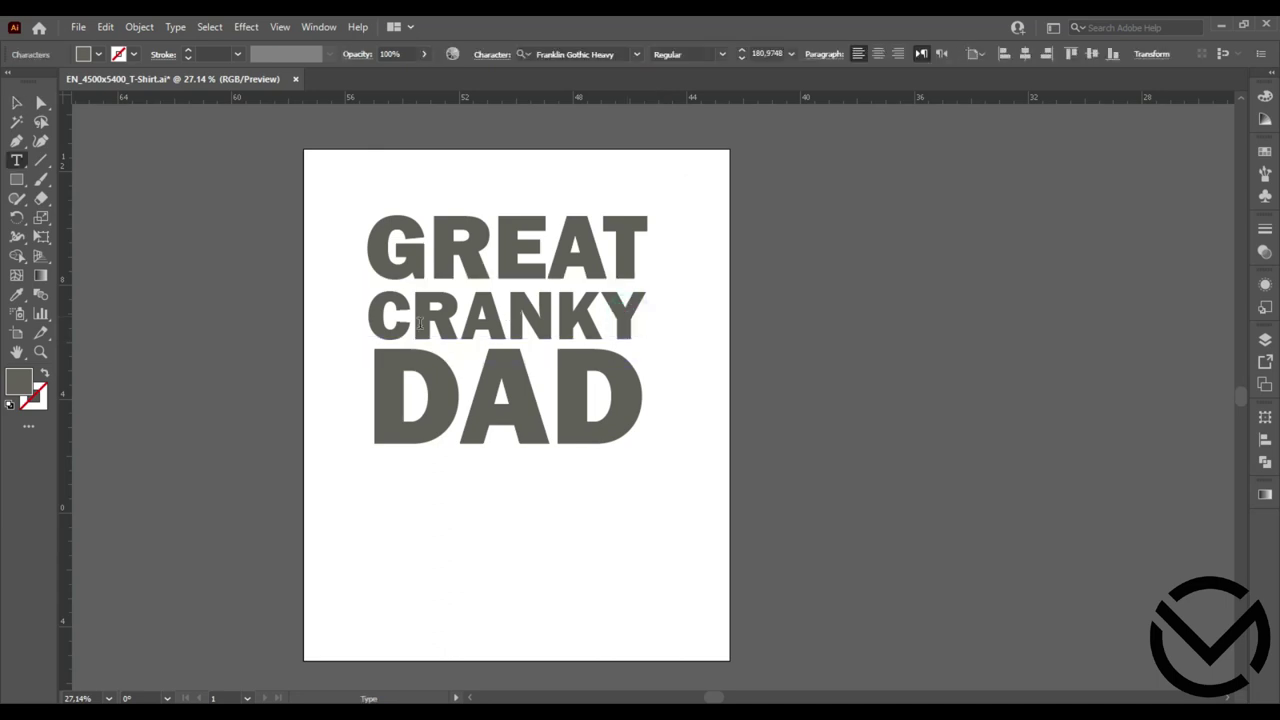
{"action": "left_click_drag", "start_coordinate": [374, 318], "coordinate": [651, 316]}
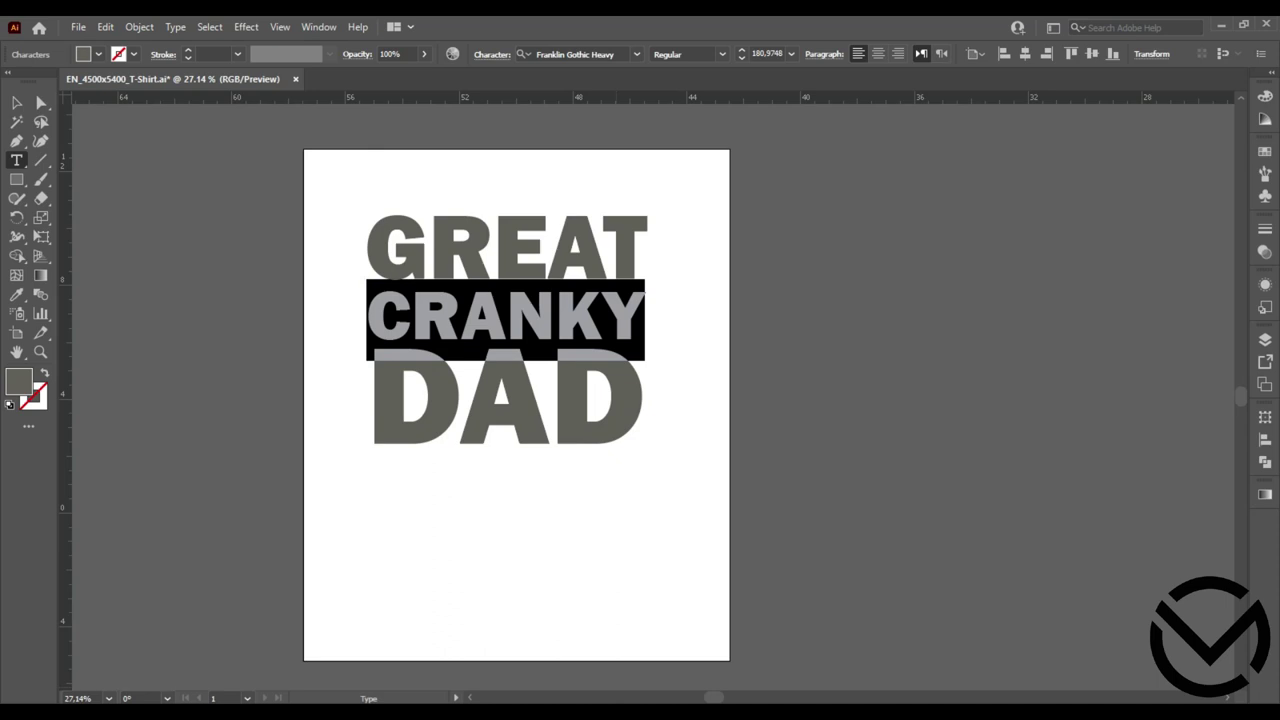
Switch to the web browser, open Freepik and search its resources for "Fishing Rod".
{"action": "key", "text": "alt+Tab"}
{"action": "left_click", "coordinate": [601, 34]}
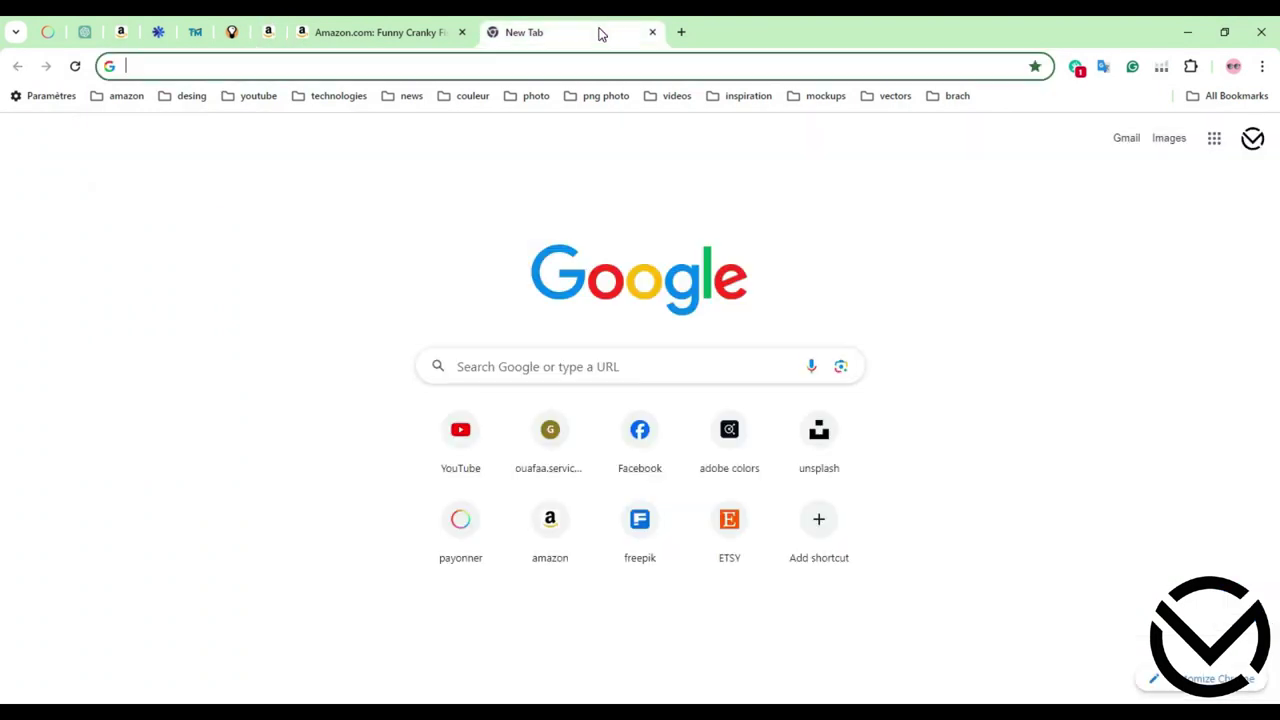
{"action": "left_click", "coordinate": [651, 536]}
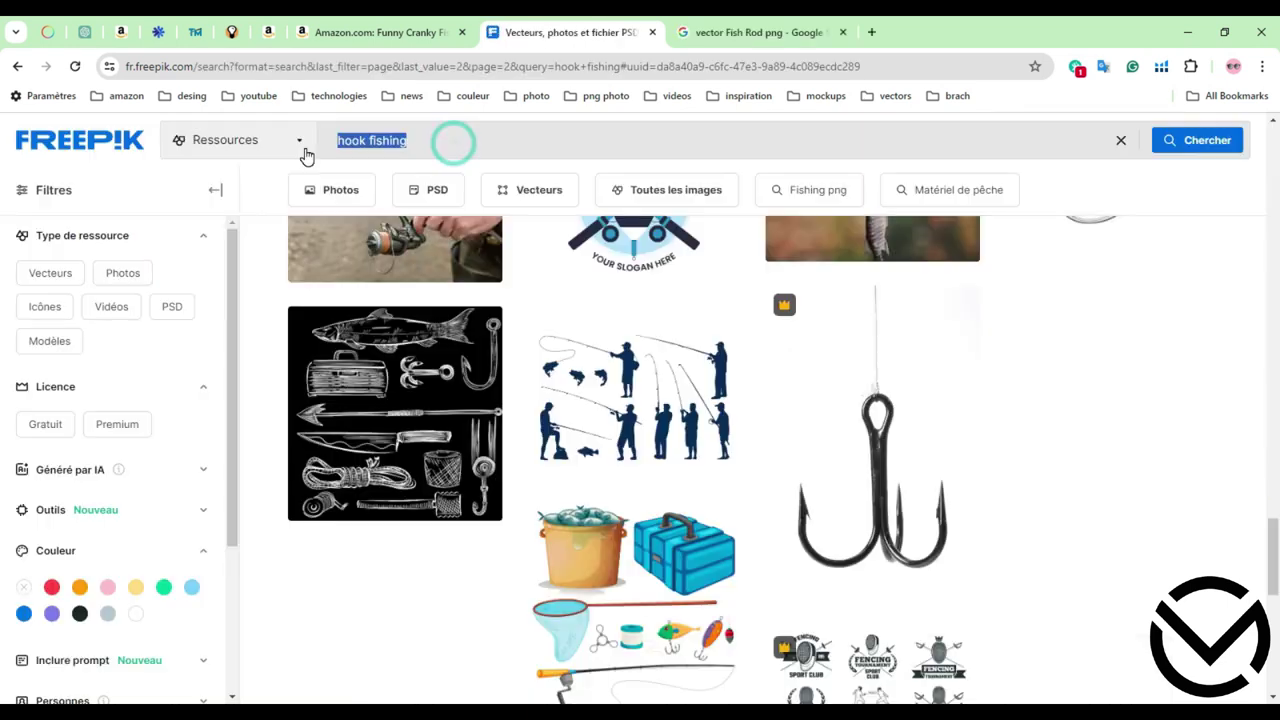
{"action": "left_click", "coordinate": [512, 142]}
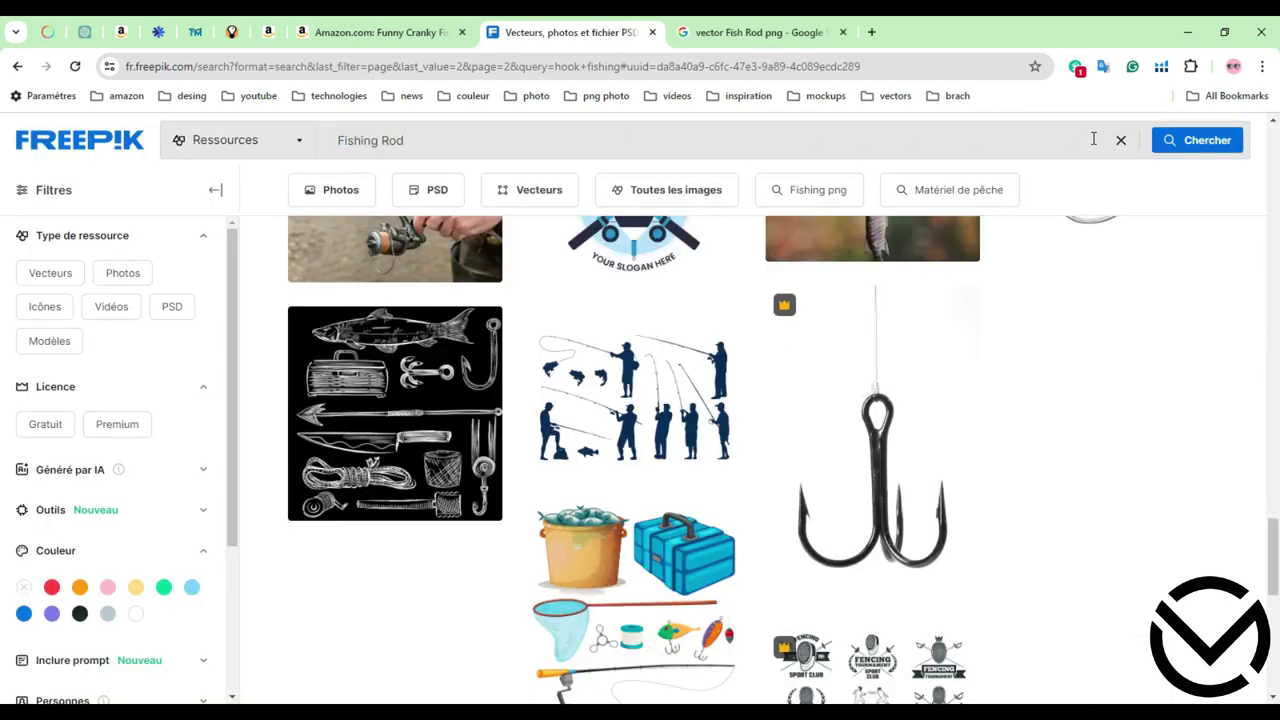
{"action": "left_click", "coordinate": [1198, 141]}
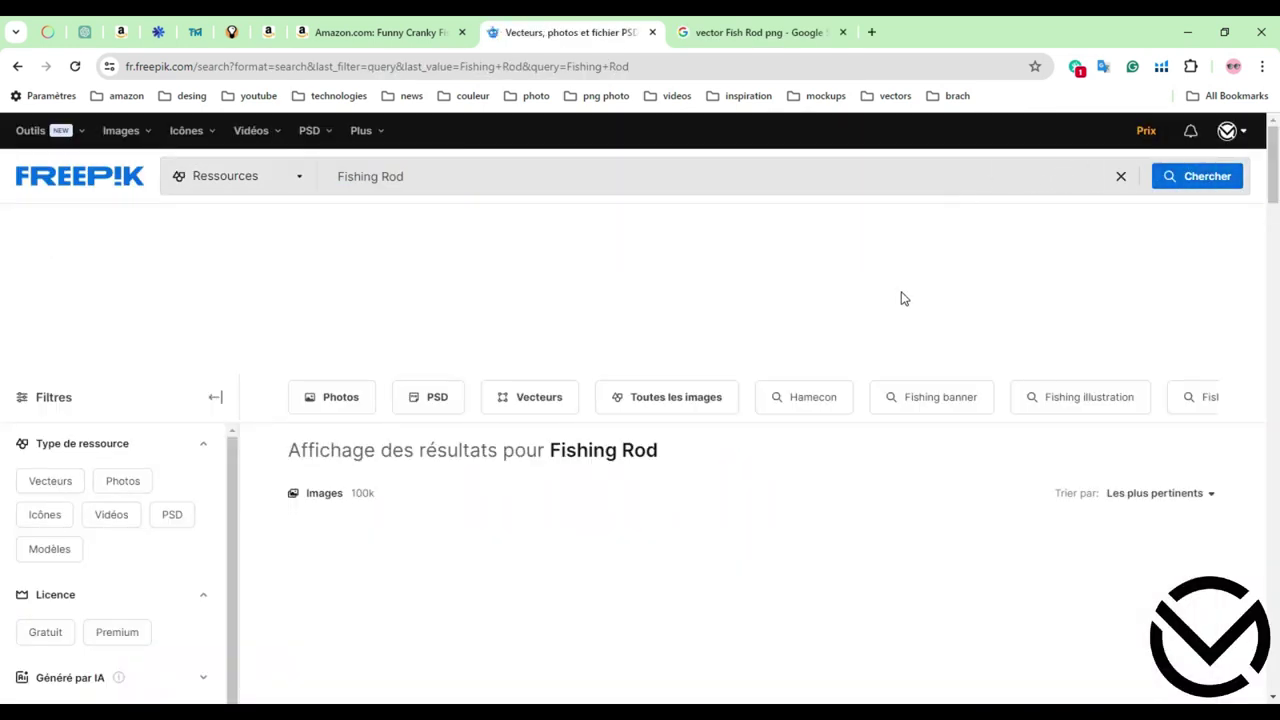
Look through the "Fishing Rod" search results for artwork of a rod or reel that suits the design.
{"action": "scroll", "coordinate": [901, 298], "scroll_direction": "down", "scroll_amount": 3}
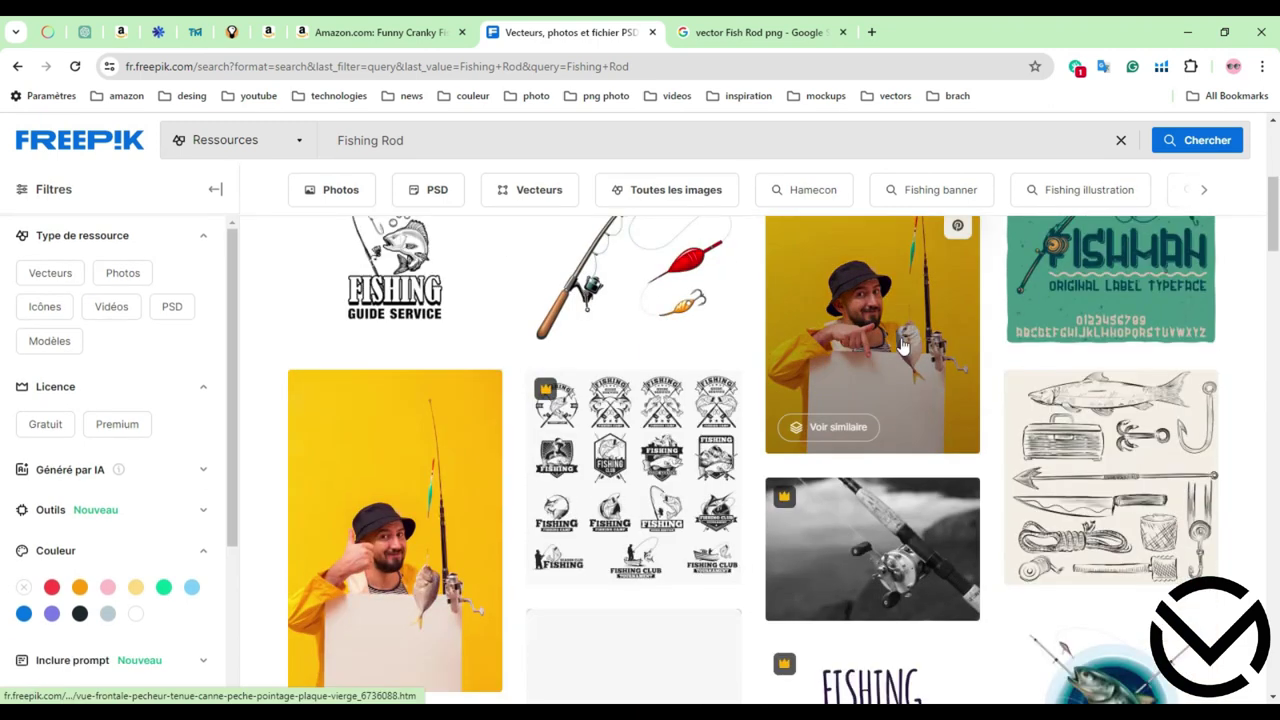
{"action": "scroll", "coordinate": [903, 335], "scroll_direction": "down", "scroll_amount": 2}
{"action": "scroll", "coordinate": [808, 466], "scroll_direction": "down", "scroll_amount": 1}
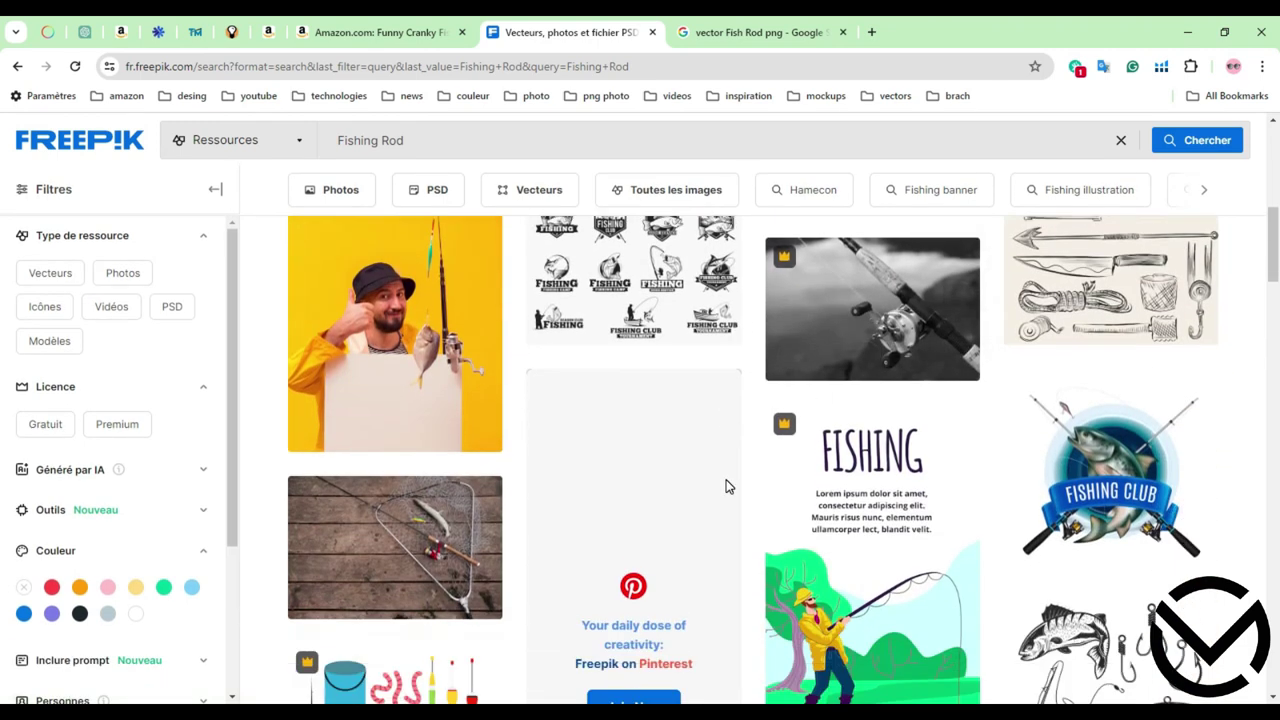
{"action": "scroll", "coordinate": [726, 486], "scroll_direction": "down", "scroll_amount": 5}
{"action": "scroll", "coordinate": [726, 486], "scroll_direction": "up", "scroll_amount": 1}
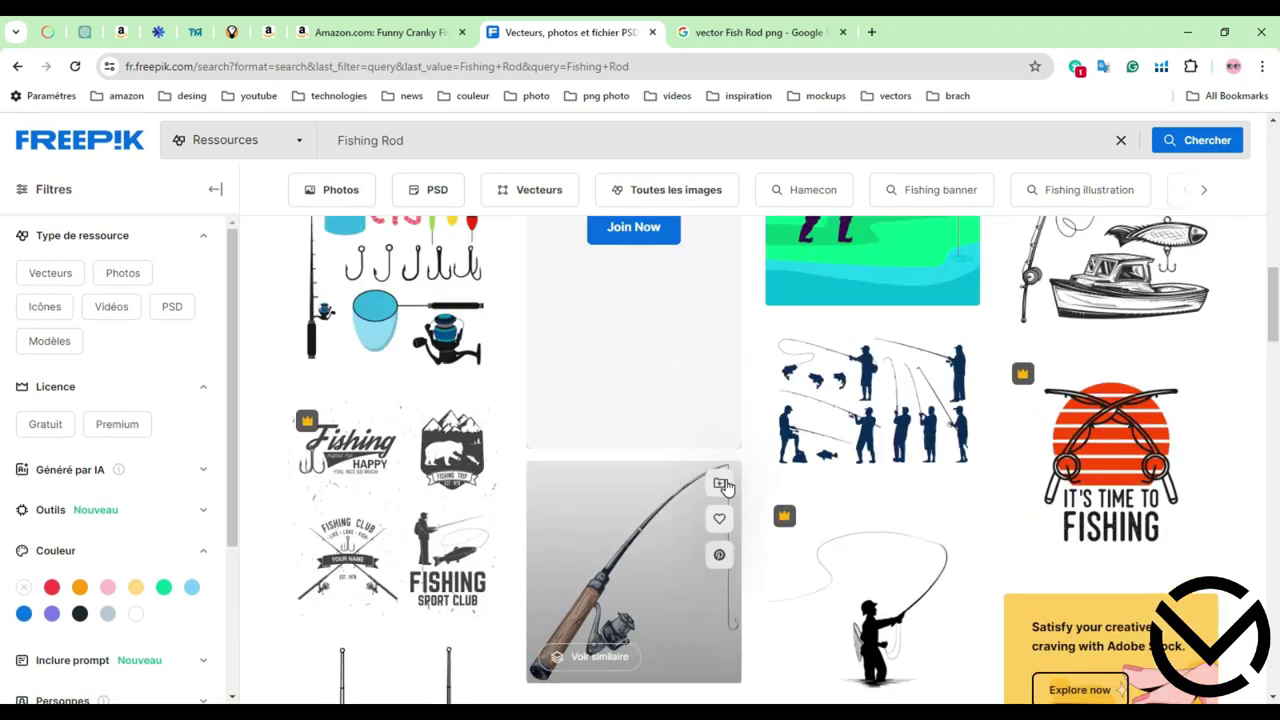
{"action": "scroll", "coordinate": [726, 486], "scroll_direction": "up", "scroll_amount": 1}
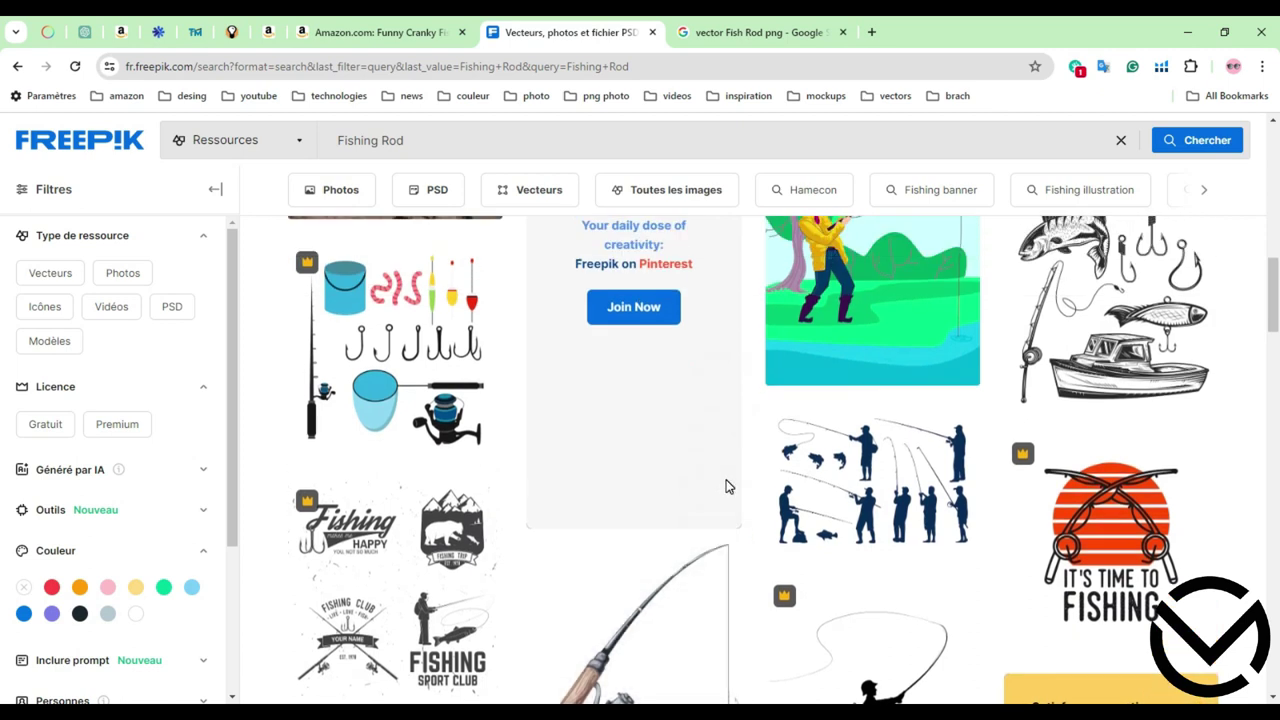
{"action": "scroll", "coordinate": [726, 486], "scroll_direction": "down", "scroll_amount": 8}
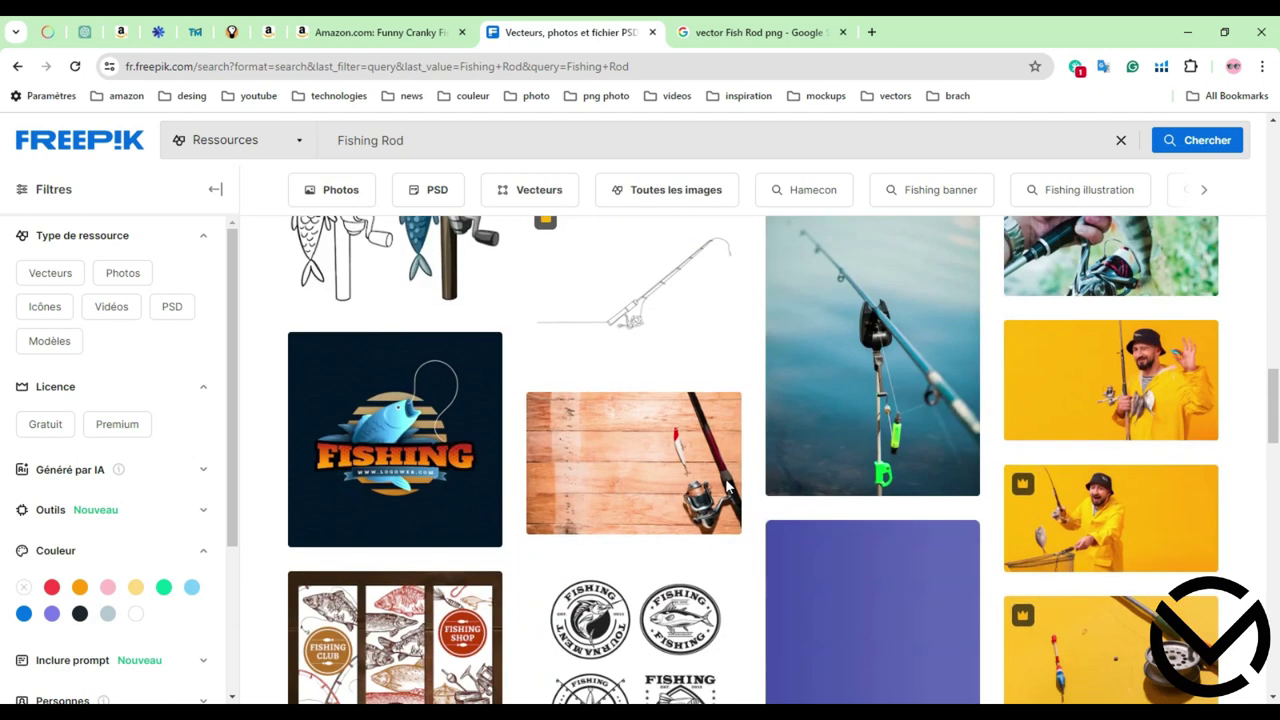
{"action": "mouse_move", "coordinate": [727, 486]}
{"action": "scroll", "coordinate": [727, 486], "scroll_direction": "down", "scroll_amount": 4}
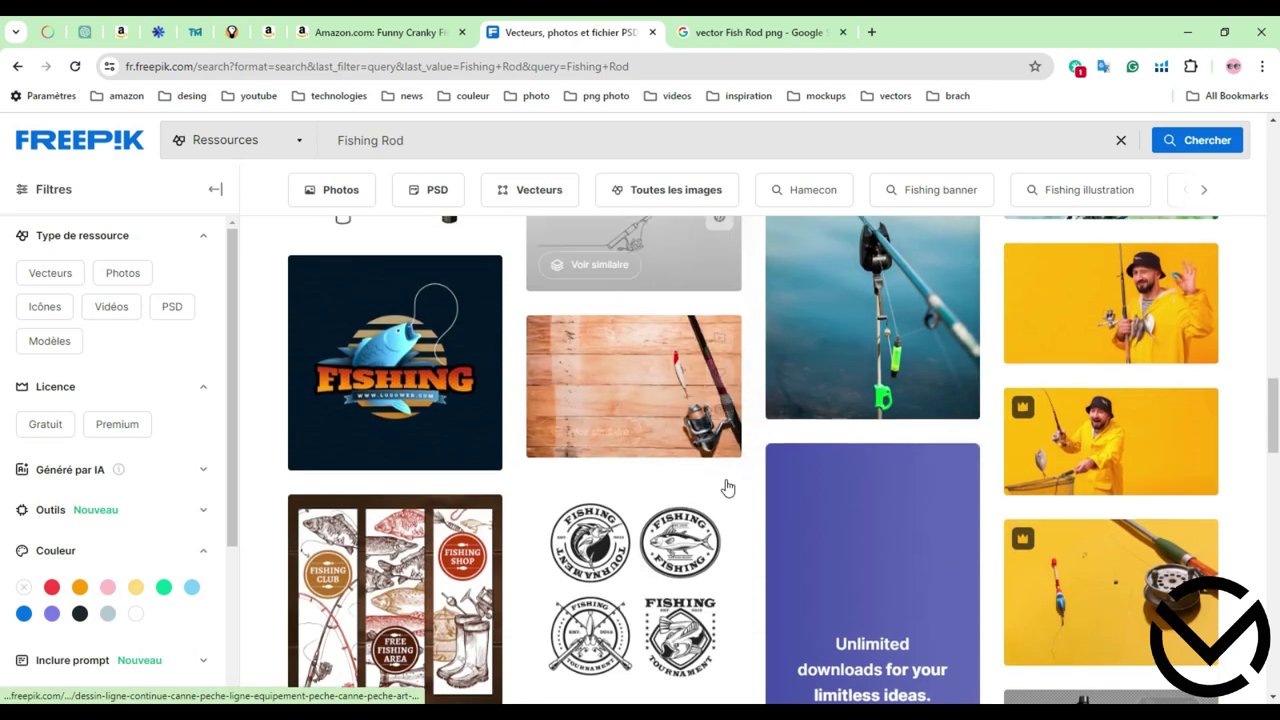
{"action": "scroll", "coordinate": [727, 486], "scroll_direction": "down", "scroll_amount": 5}
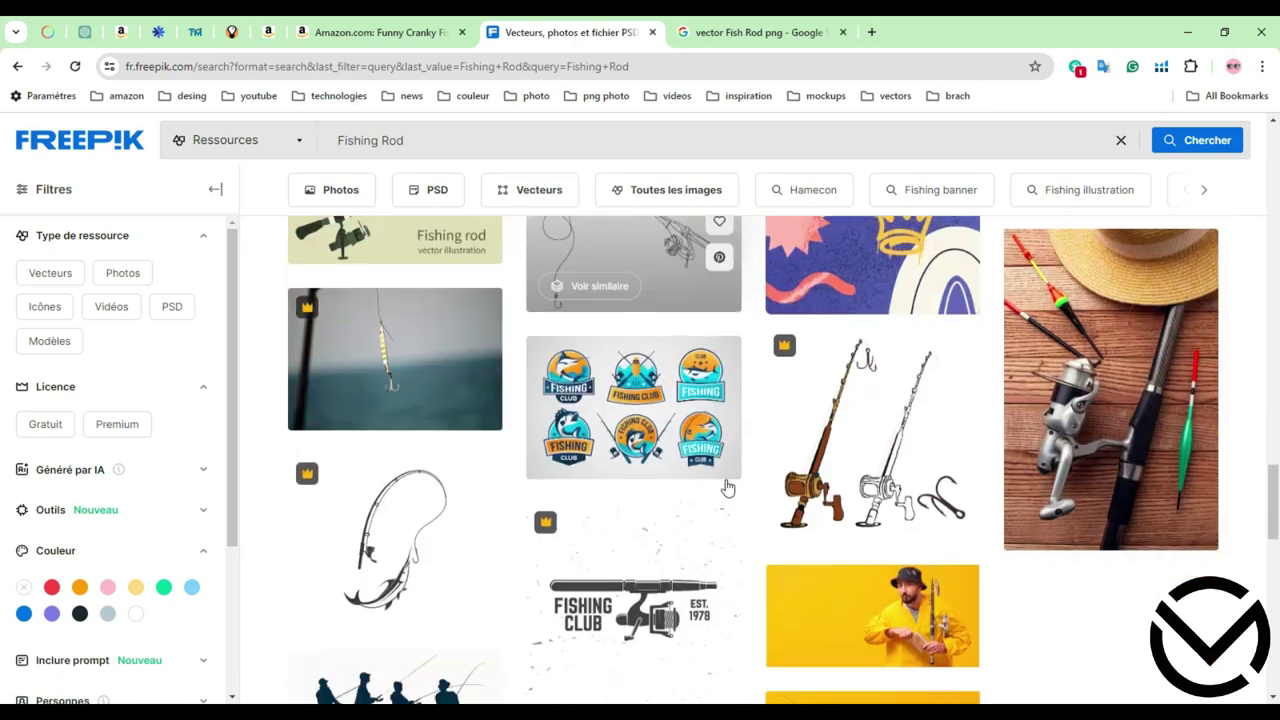
{"action": "scroll", "coordinate": [727, 486], "scroll_direction": "down", "scroll_amount": 5}
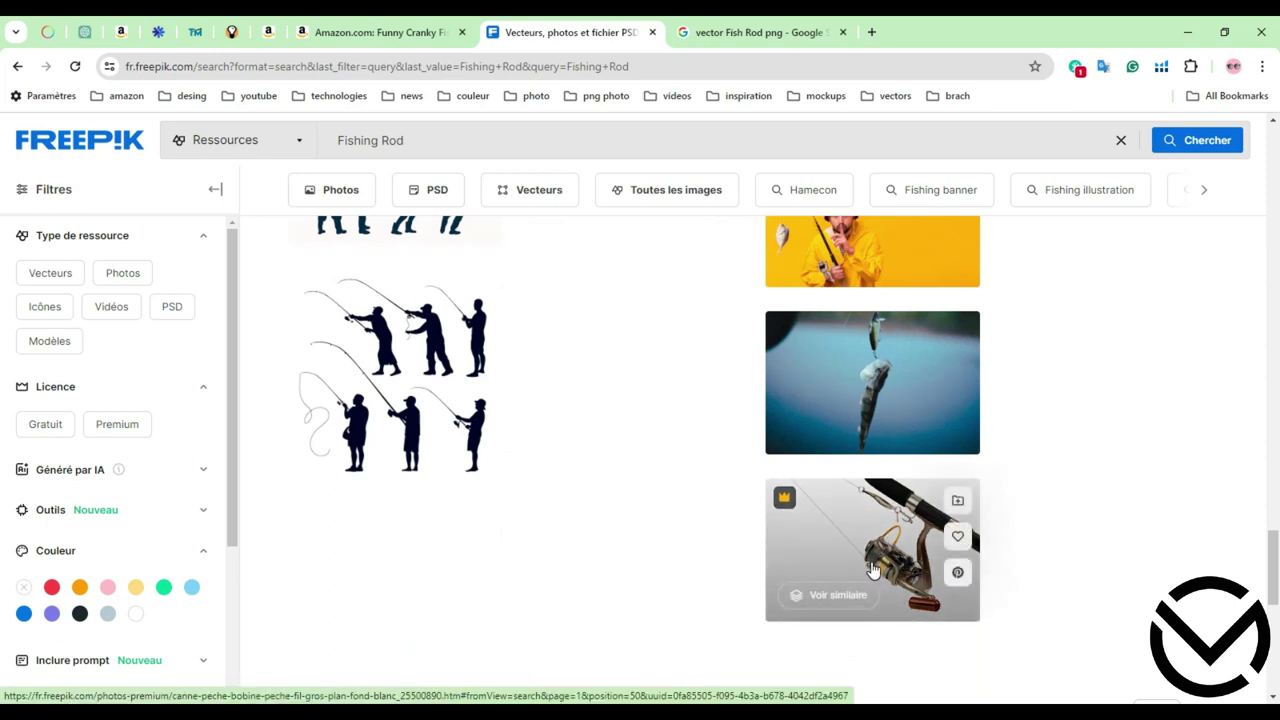
{"action": "scroll", "coordinate": [885, 565], "scroll_direction": "up", "scroll_amount": 2}
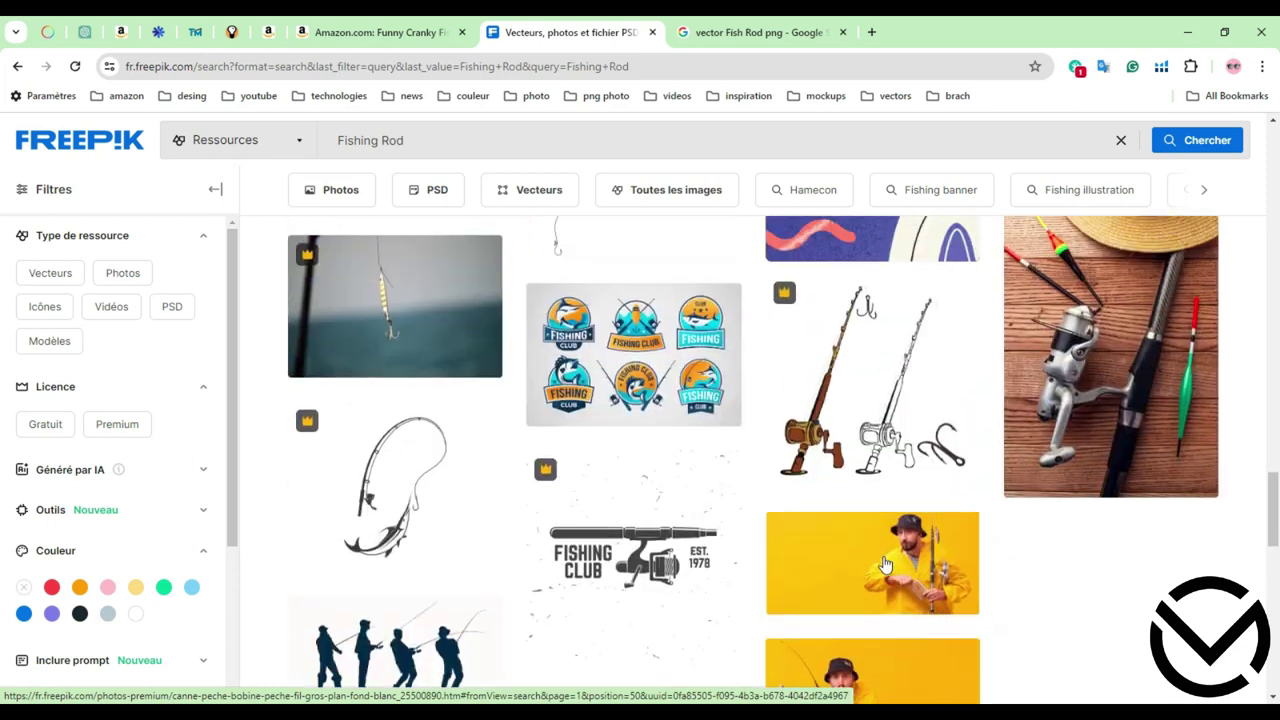
{"action": "scroll", "coordinate": [885, 585], "scroll_direction": "down", "scroll_amount": 3}
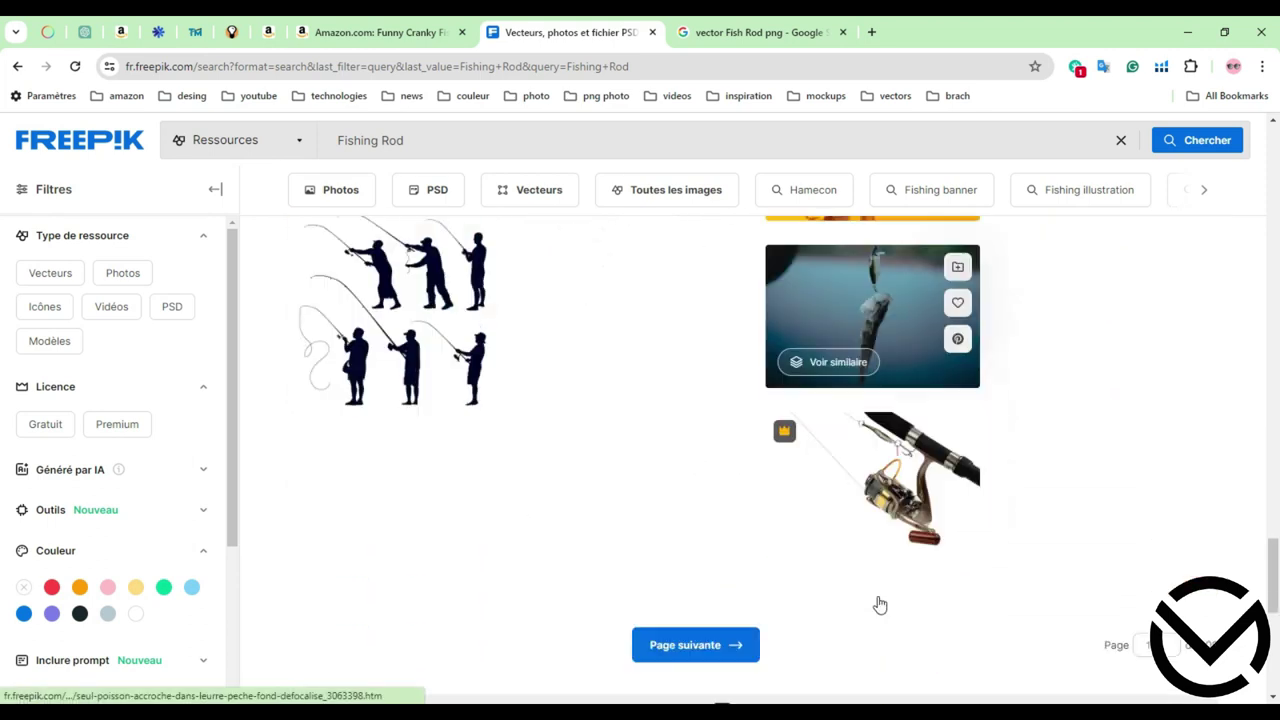
Open the close-up photo of the fishing rod and reel, copy "bobine de pêche" from its title and close the preview.
{"action": "left_click", "coordinate": [871, 489]}
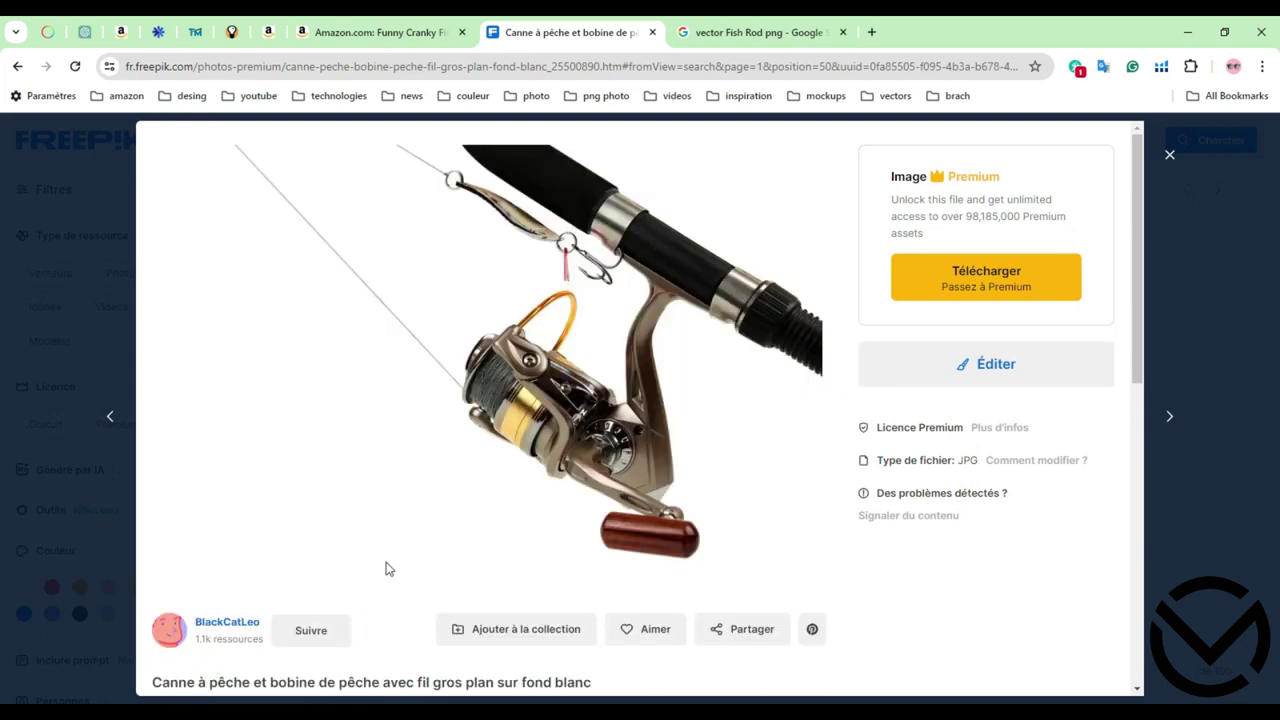
{"action": "scroll", "coordinate": [390, 566], "scroll_direction": "down", "scroll_amount": 2}
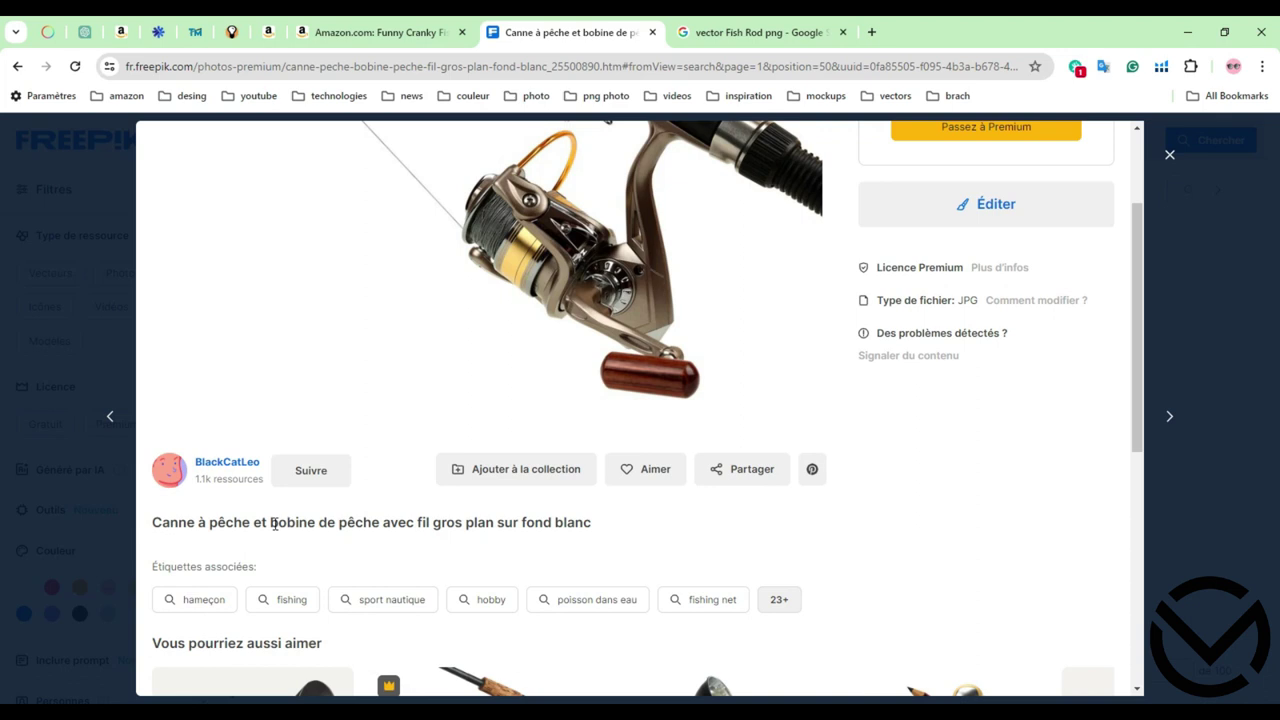
{"action": "left_click_drag", "start_coordinate": [272, 522], "coordinate": [375, 525]}
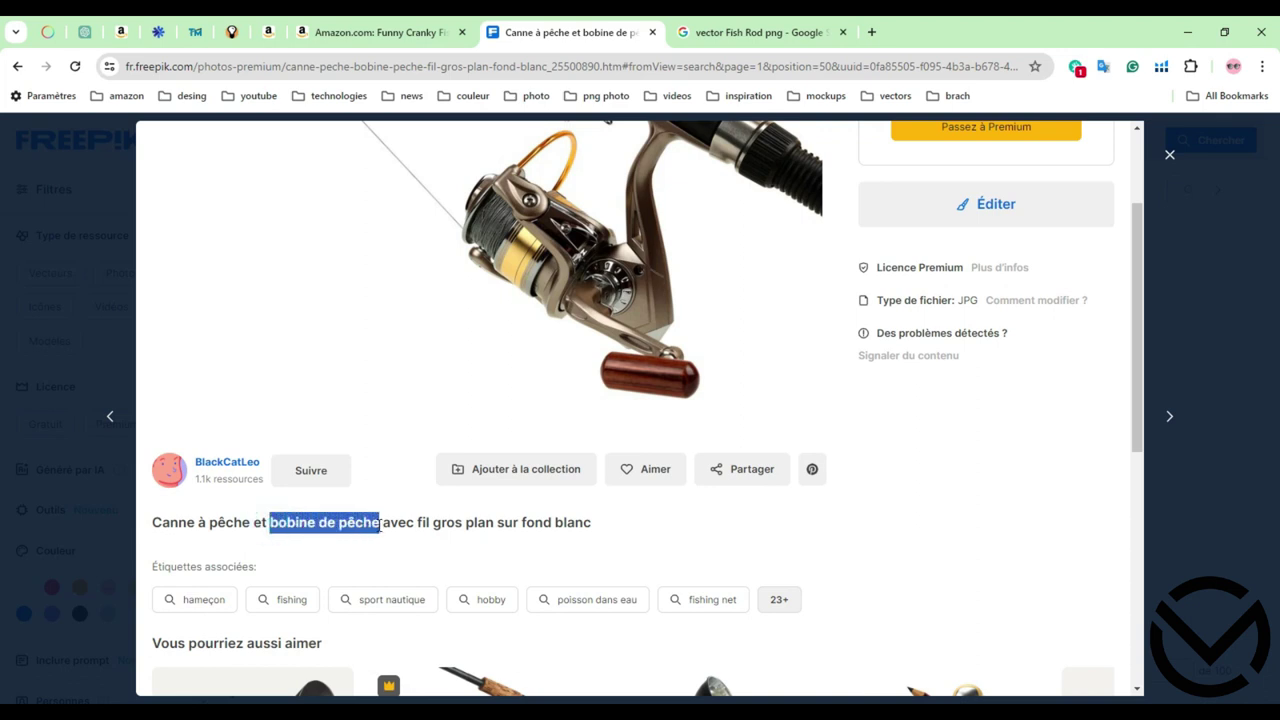
{"action": "scroll", "coordinate": [677, 493], "scroll_direction": "down", "scroll_amount": 5}
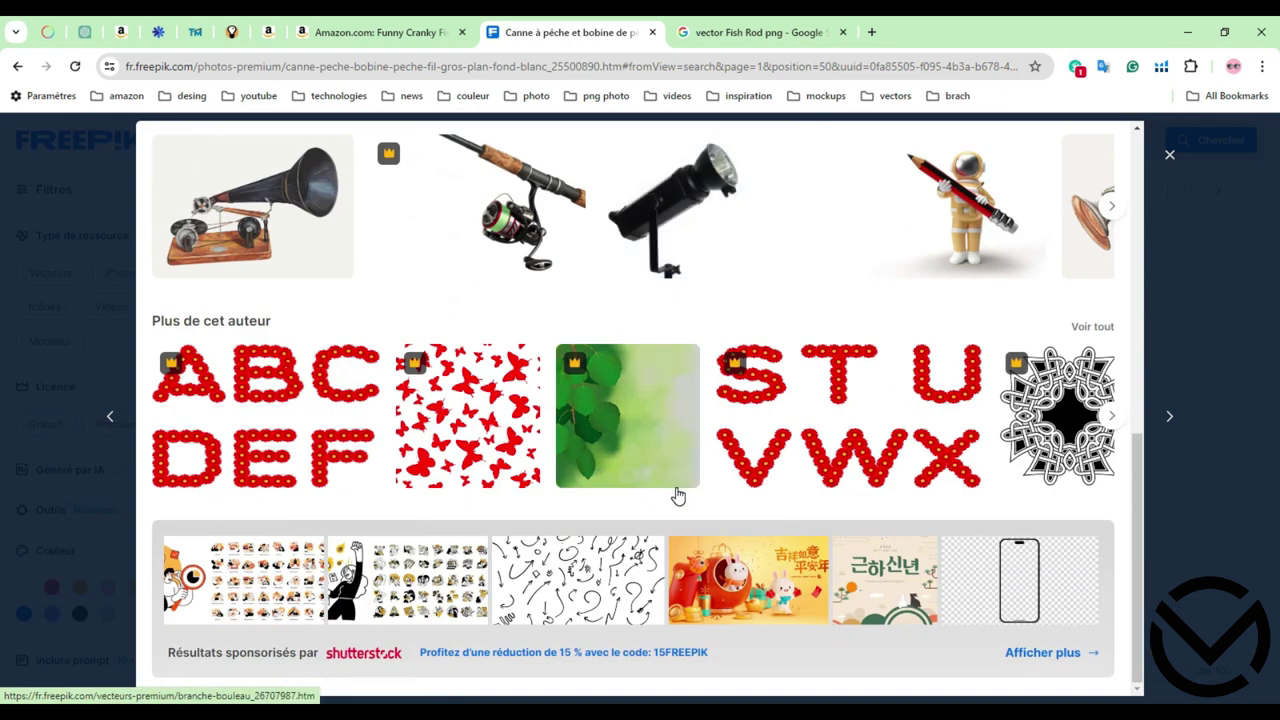
{"action": "scroll", "coordinate": [677, 497], "scroll_direction": "up", "scroll_amount": 4}
{"action": "left_click", "coordinate": [1171, 156]}
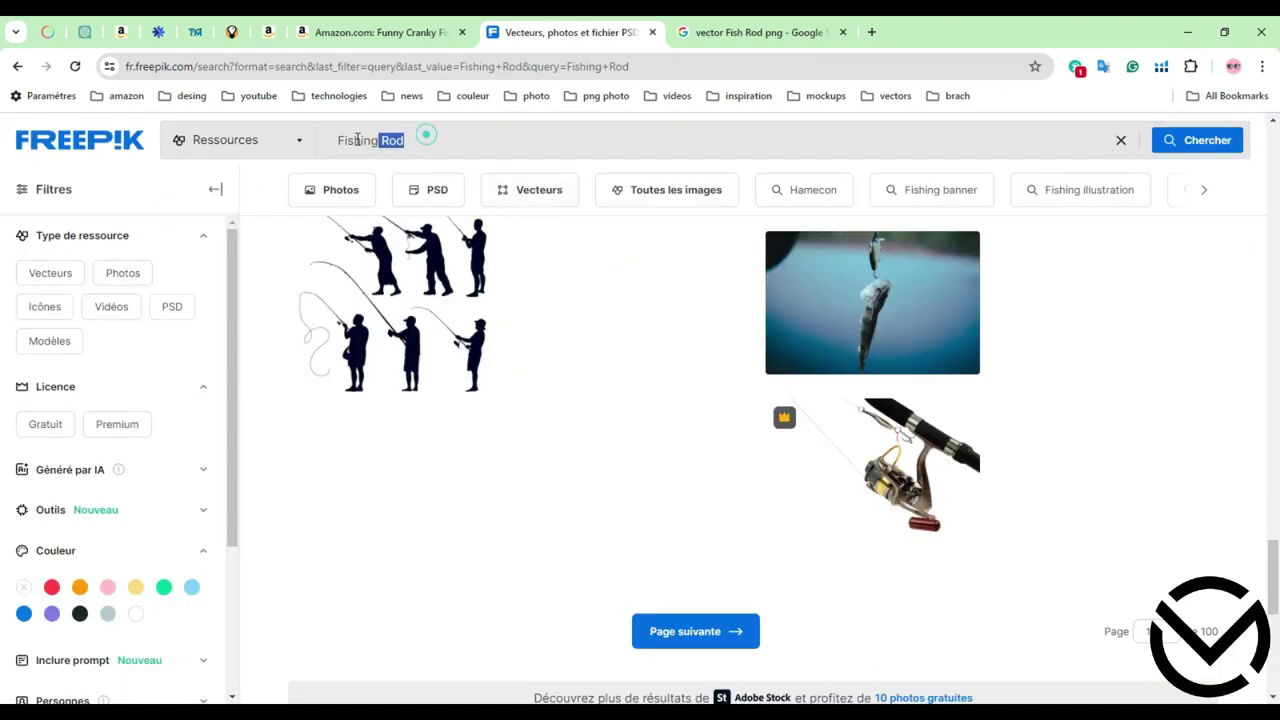
Search Freepik for "bobine de pêche" and restrict the resource type to vectors.
{"action": "left_click_drag", "start_coordinate": [357, 140], "coordinate": [320, 139]}
{"action": "type", "text": "bobine de pêche"}
{"action": "key", "text": "Return"}
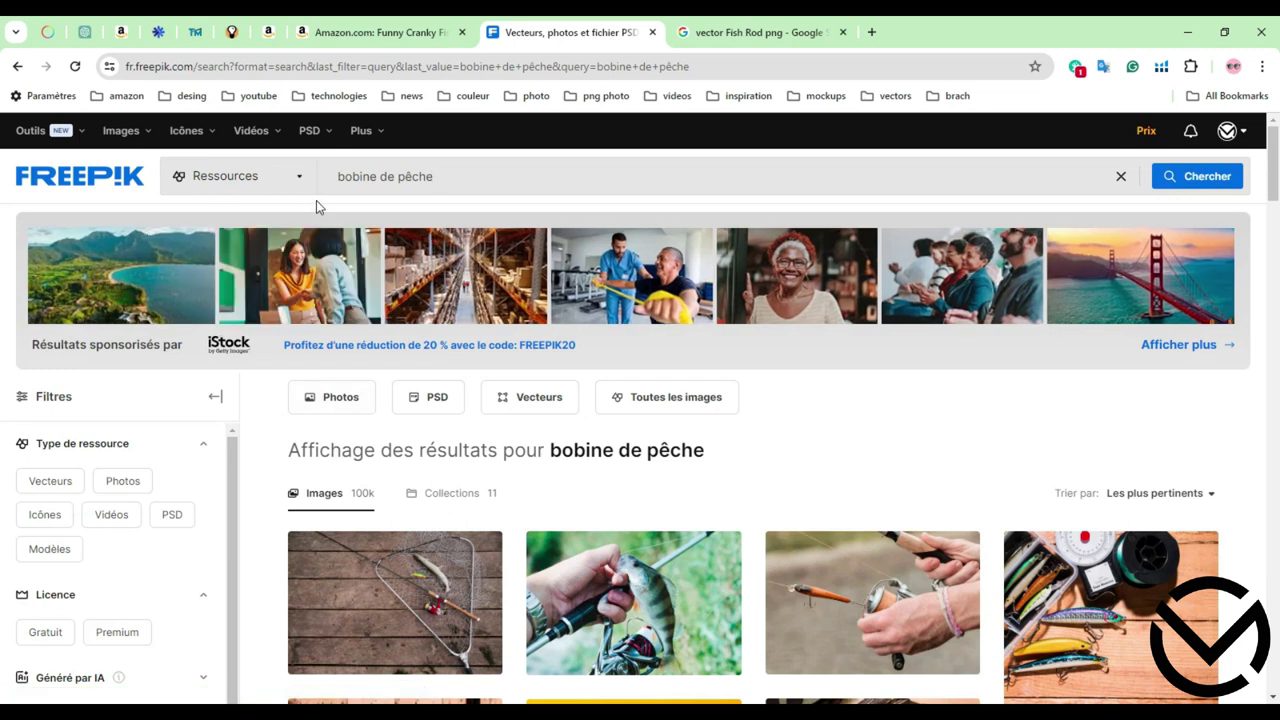
{"action": "left_click", "coordinate": [301, 178]}
{"action": "left_click", "coordinate": [224, 270]}
{"action": "left_click", "coordinate": [1190, 178]}
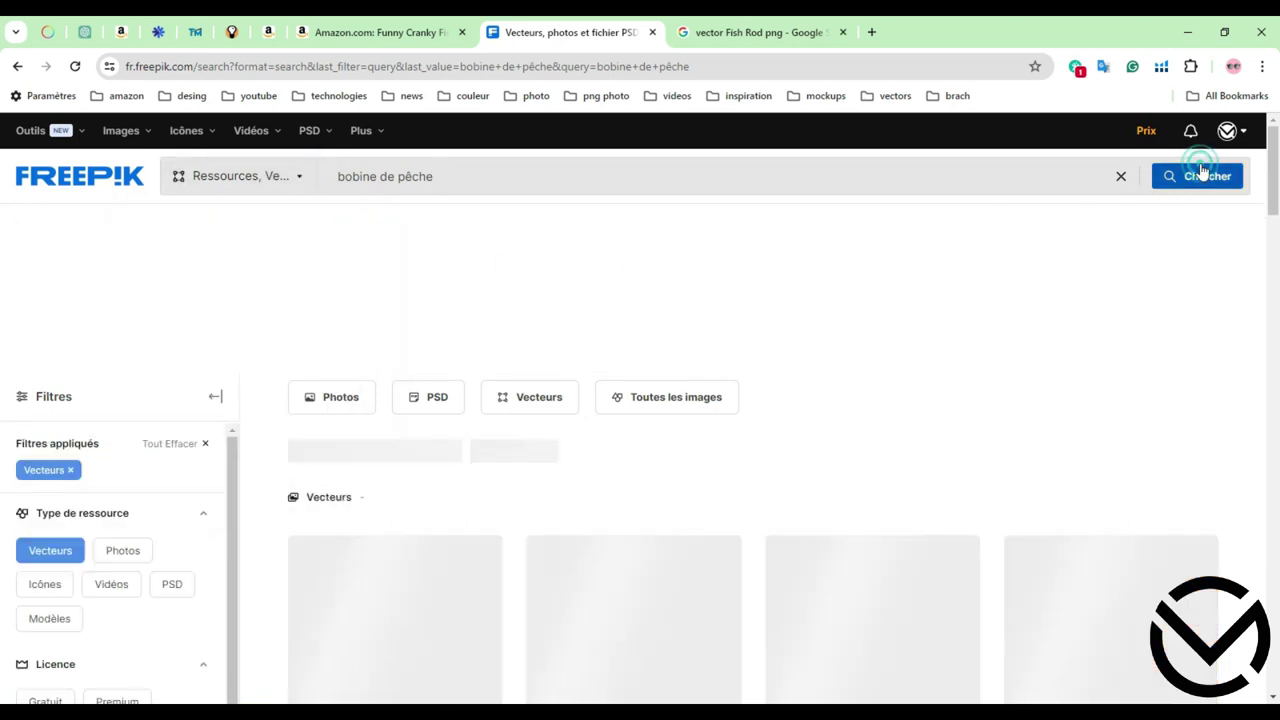
Look through the "bobine de pêche" vector results for a fishing reel that suits the T-shirt design.
{"action": "scroll", "coordinate": [953, 350], "scroll_direction": "down", "scroll_amount": 2}
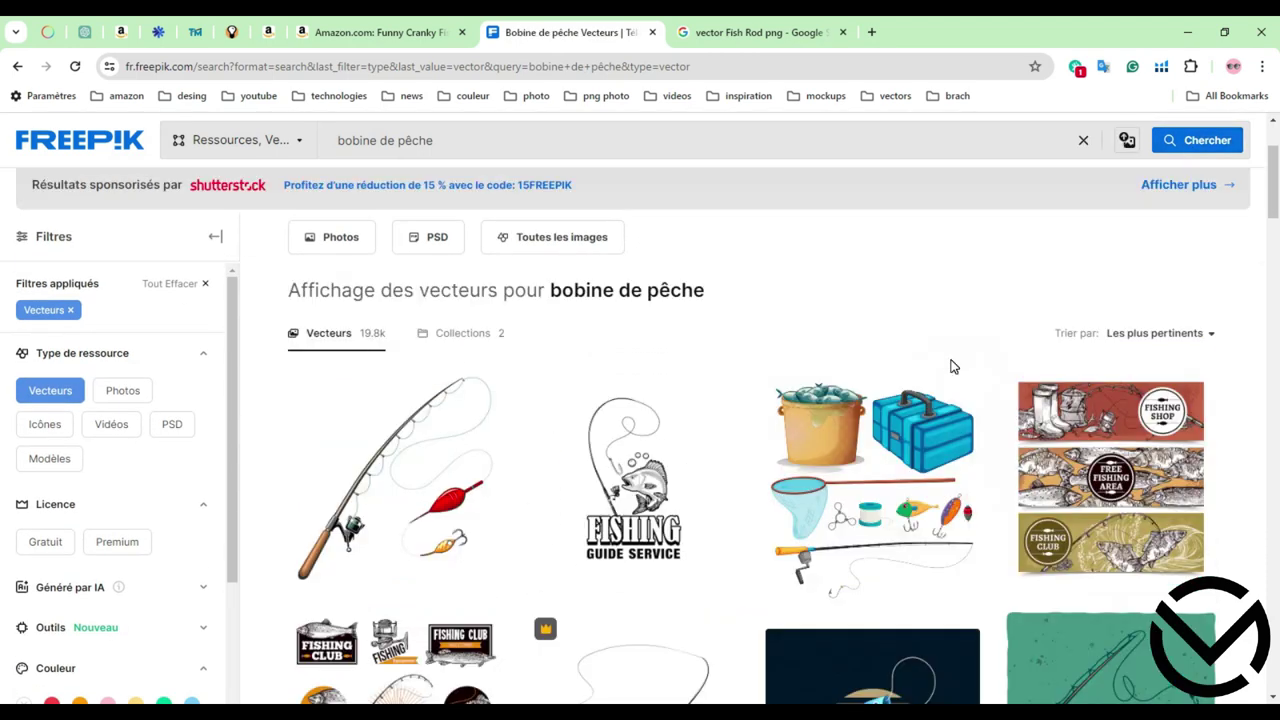
{"action": "scroll", "coordinate": [953, 367], "scroll_direction": "down", "scroll_amount": 2}
{"action": "scroll", "coordinate": [953, 367], "scroll_direction": "down", "scroll_amount": 2}
{"action": "scroll", "coordinate": [953, 368], "scroll_direction": "down", "scroll_amount": 3}
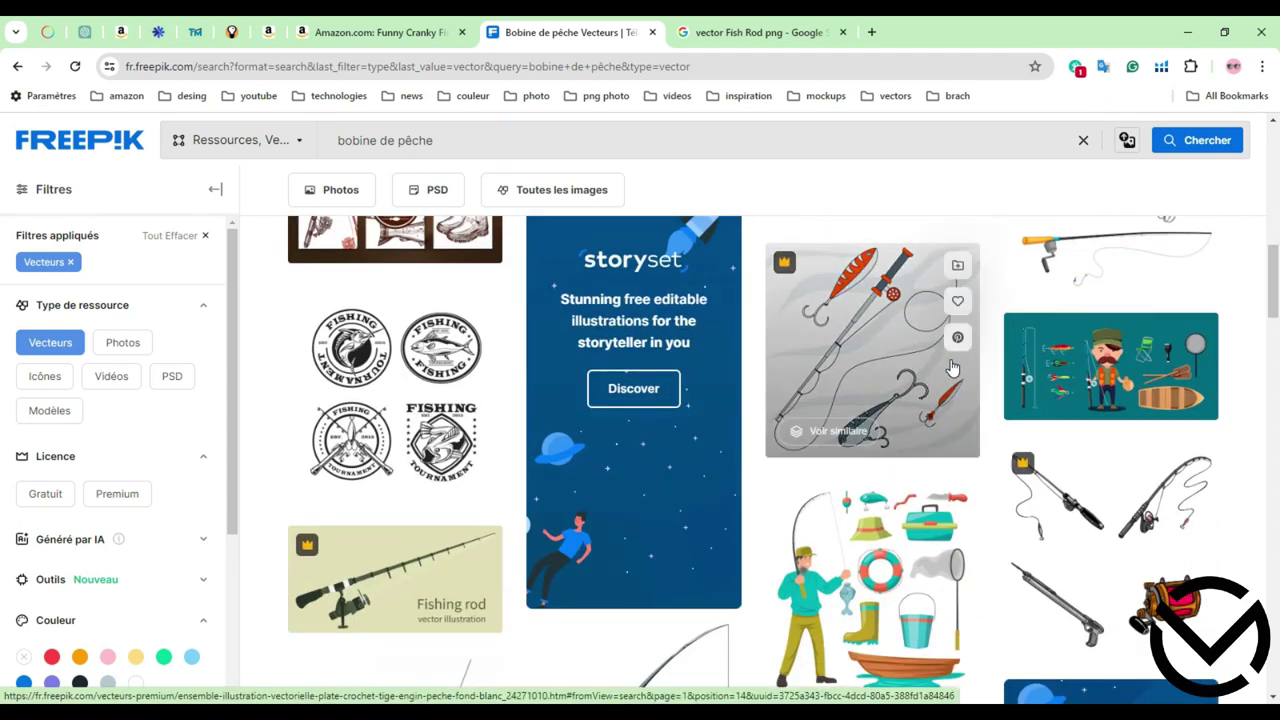
{"action": "scroll", "coordinate": [953, 368], "scroll_direction": "down", "scroll_amount": 4}
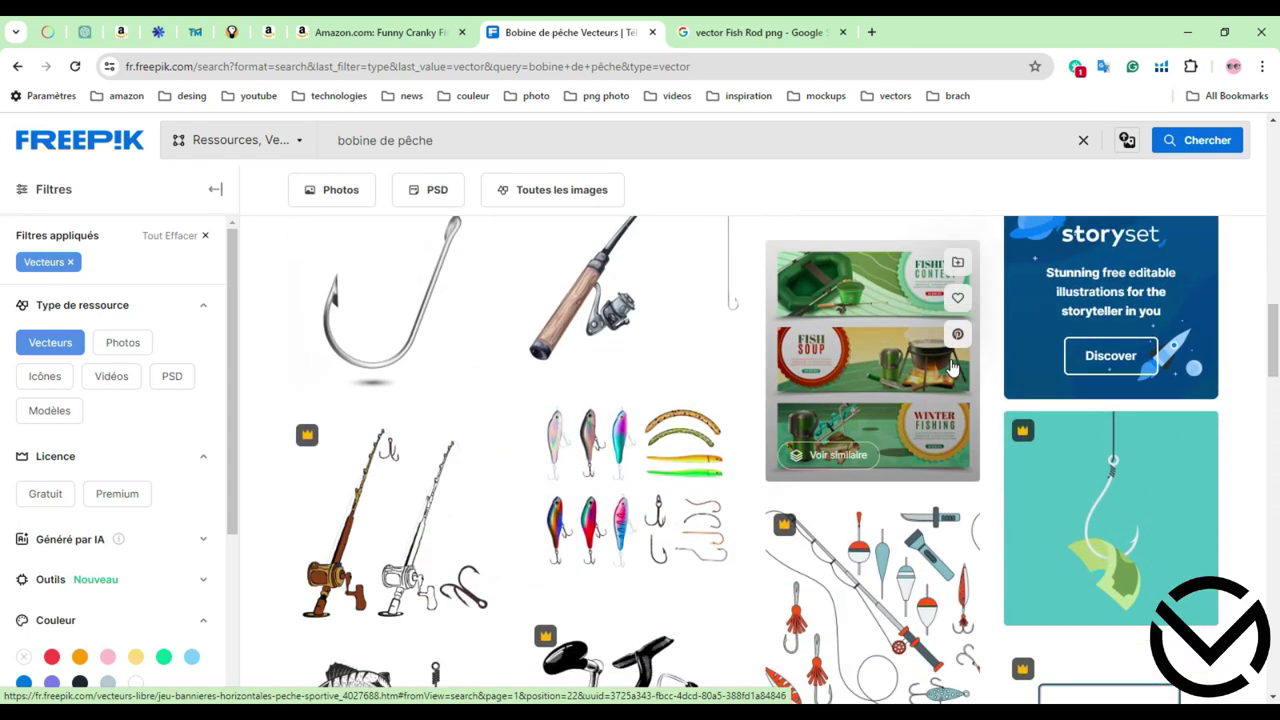
{"action": "scroll", "coordinate": [953, 367], "scroll_direction": "down", "scroll_amount": 4}
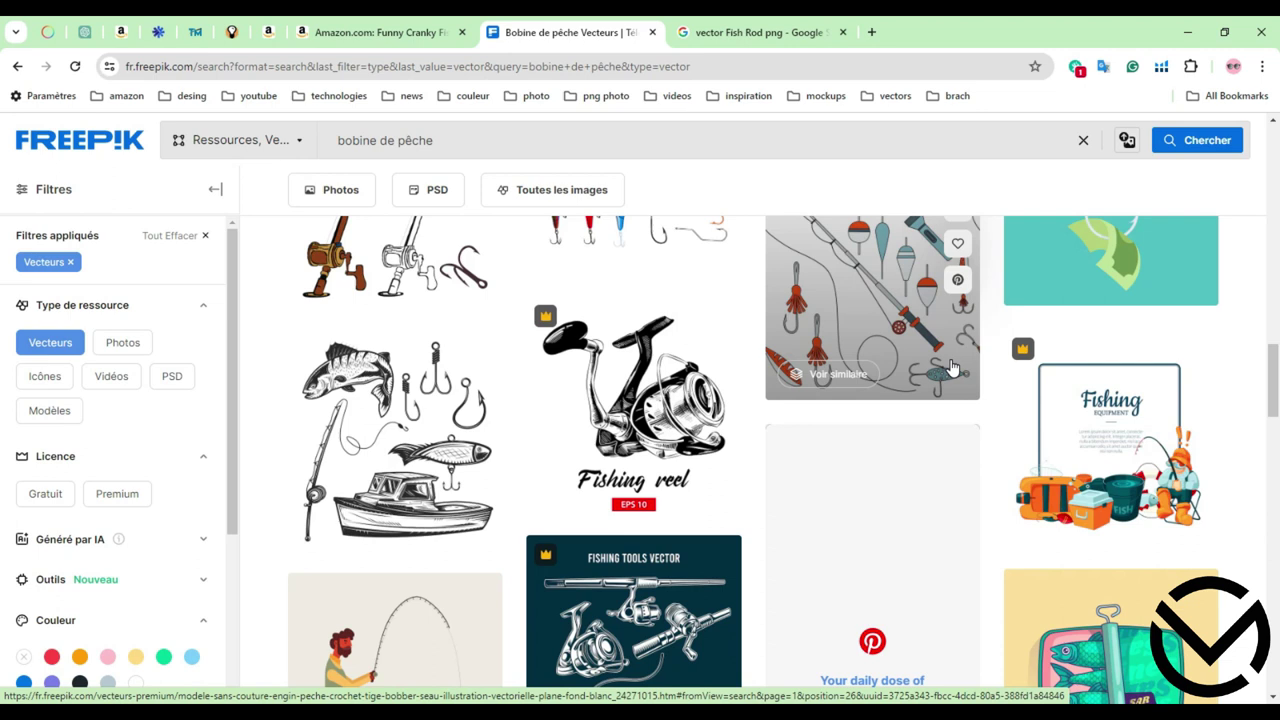
{"action": "scroll", "coordinate": [953, 368], "scroll_direction": "down", "scroll_amount": 8}
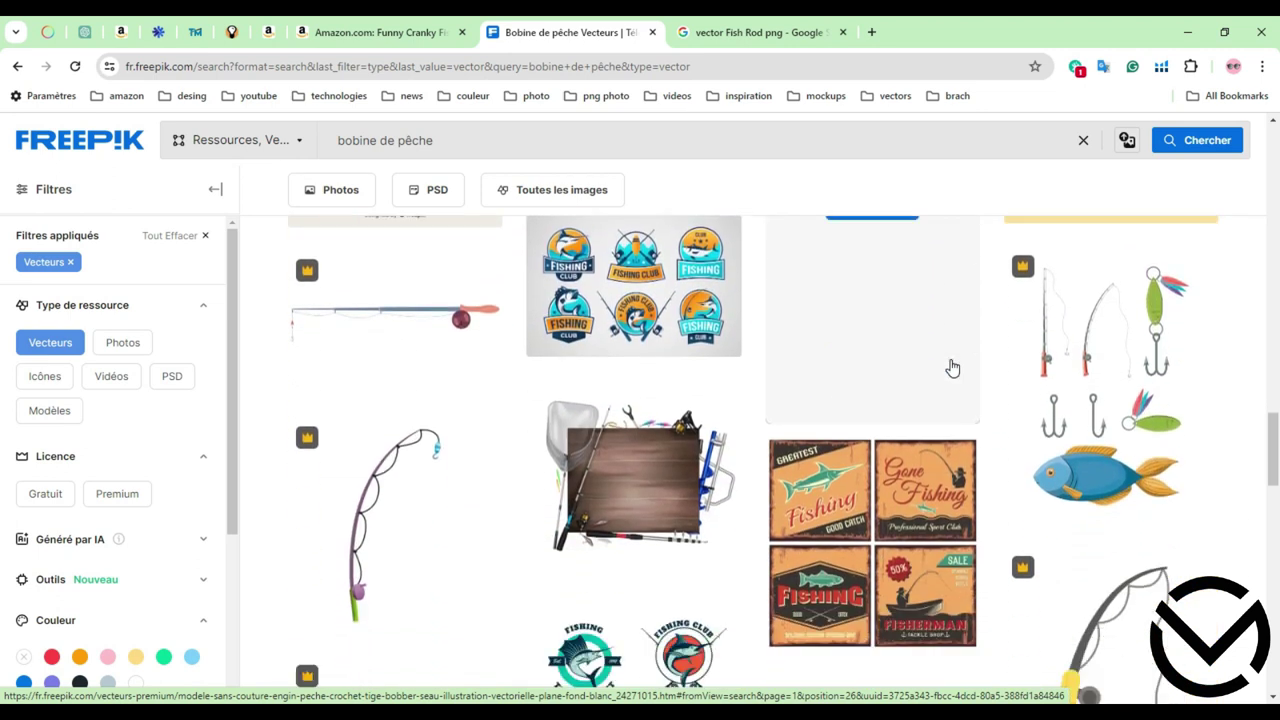
{"action": "scroll", "coordinate": [953, 367], "scroll_direction": "down", "scroll_amount": 3}
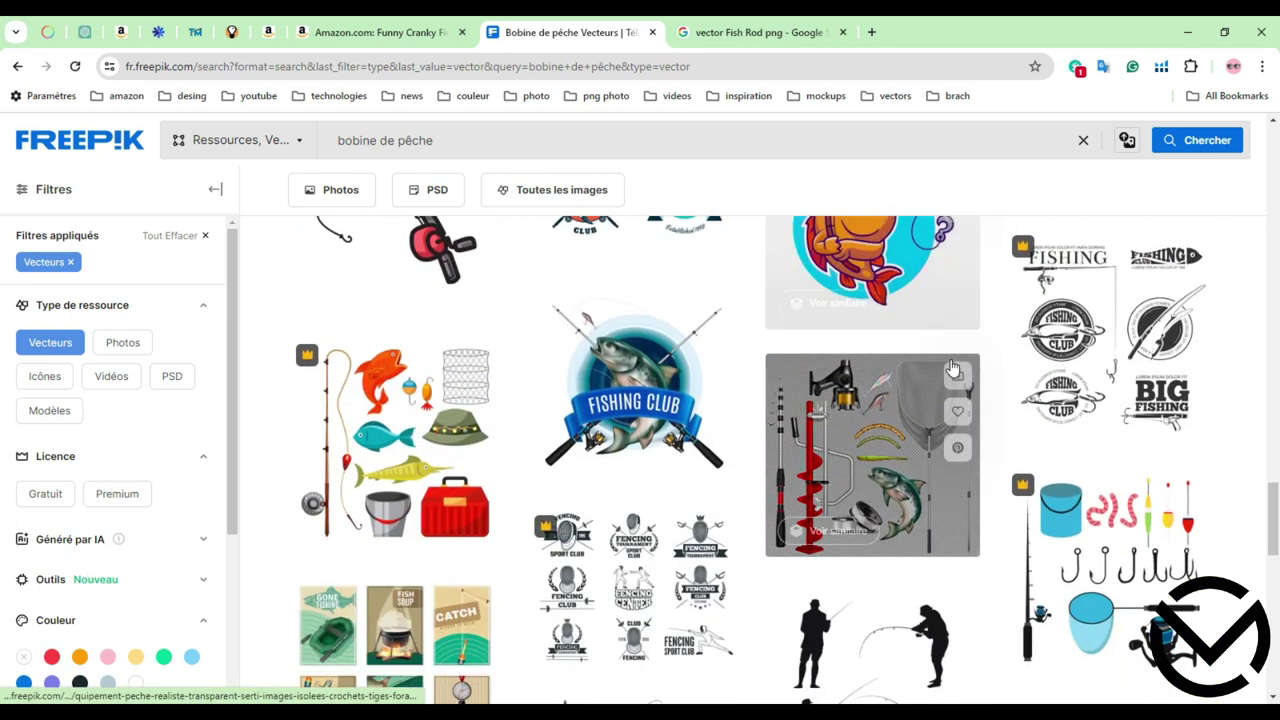
{"action": "scroll", "coordinate": [953, 368], "scroll_direction": "down", "scroll_amount": 4}
{"action": "scroll", "coordinate": [953, 367], "scroll_direction": "up", "scroll_amount": 3}
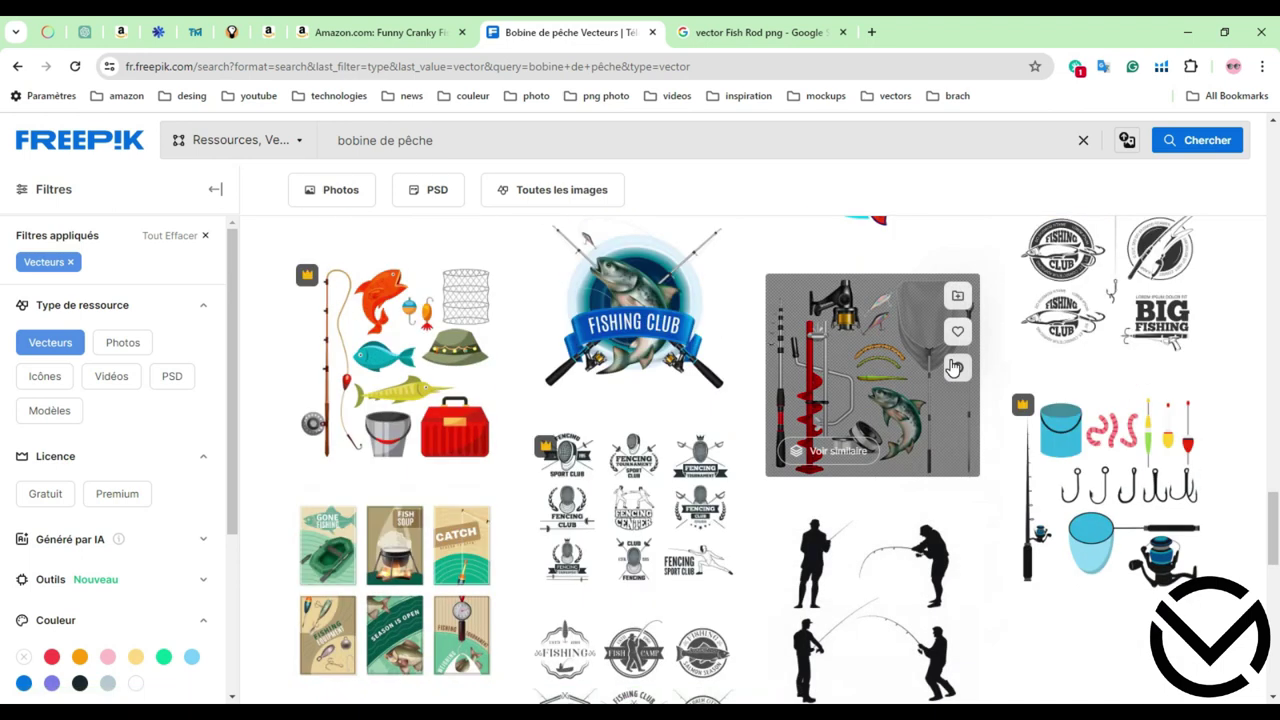
{"action": "scroll", "coordinate": [953, 368], "scroll_direction": "up", "scroll_amount": 8}
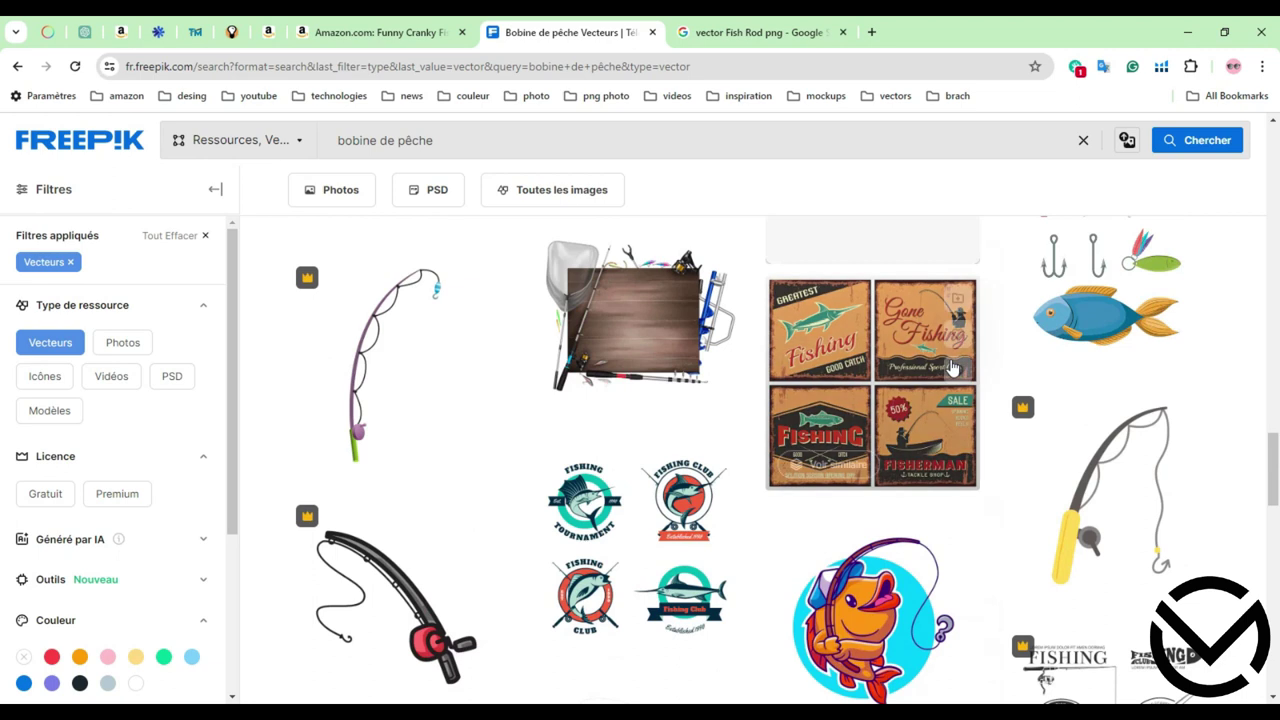
{"action": "scroll", "coordinate": [953, 368], "scroll_direction": "up", "scroll_amount": 5}
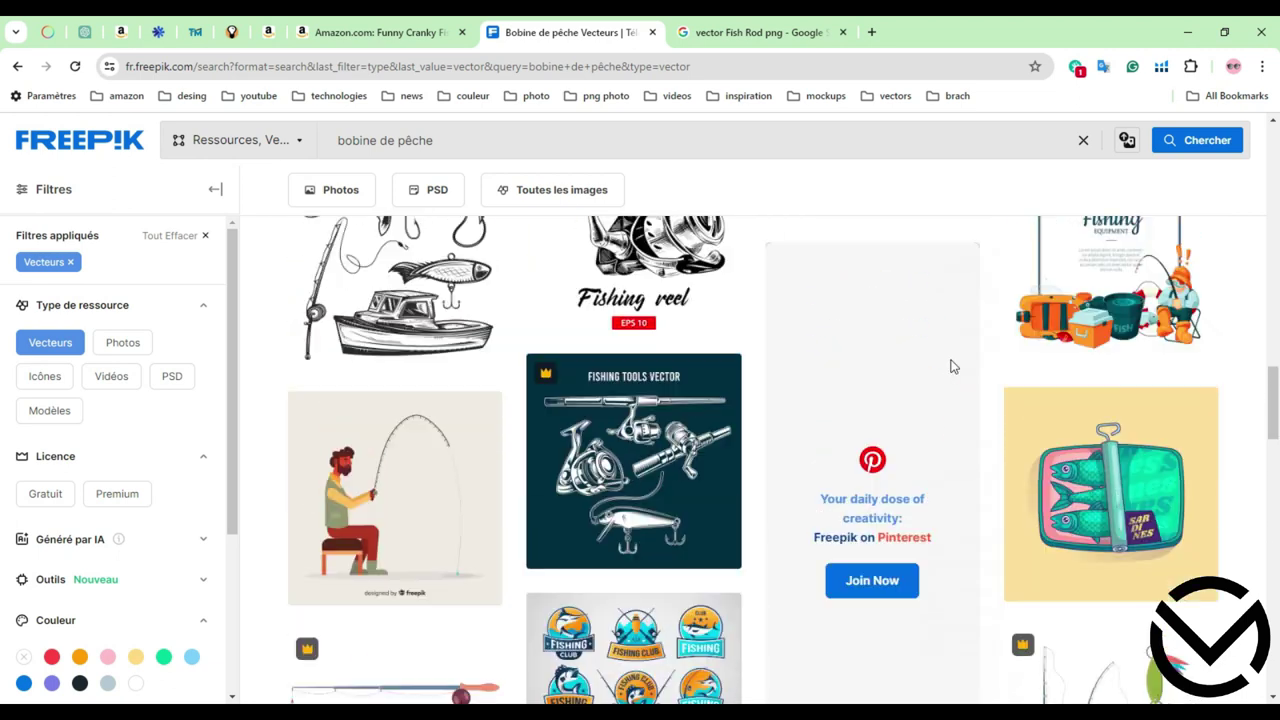
{"action": "scroll", "coordinate": [953, 368], "scroll_direction": "up", "scroll_amount": 1}
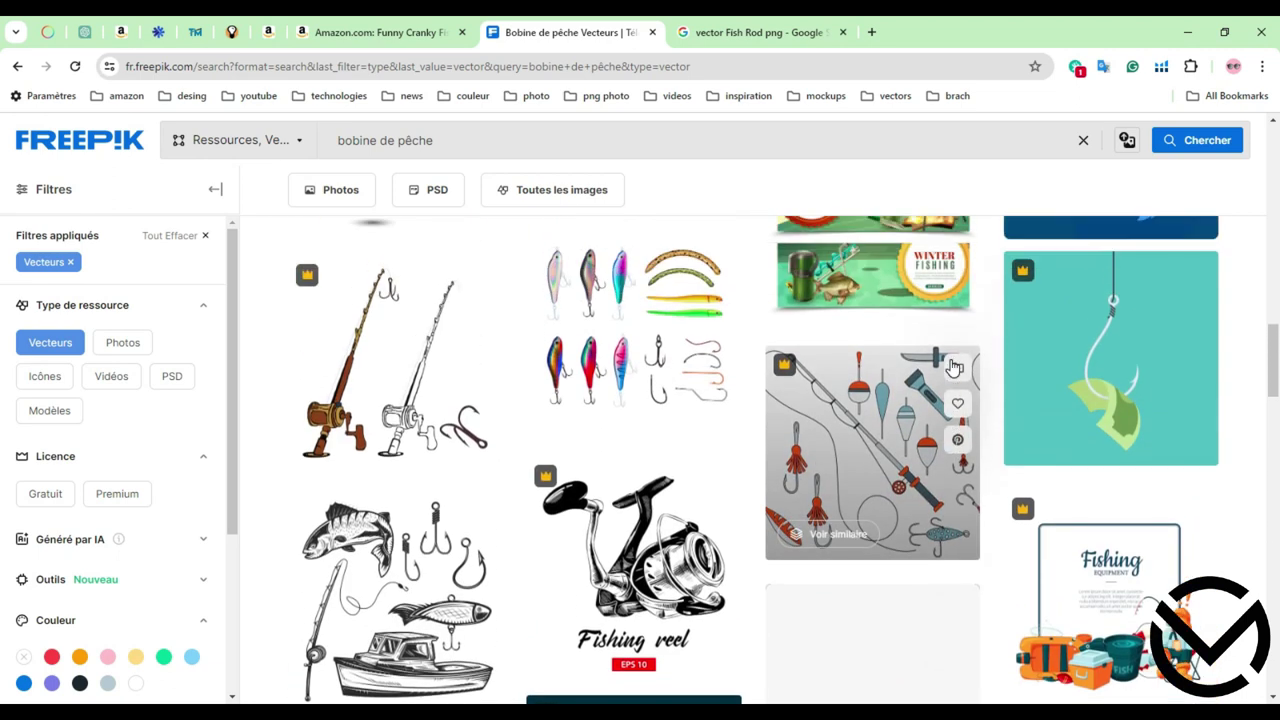
{"action": "scroll", "coordinate": [953, 368], "scroll_direction": "up", "scroll_amount": 4}
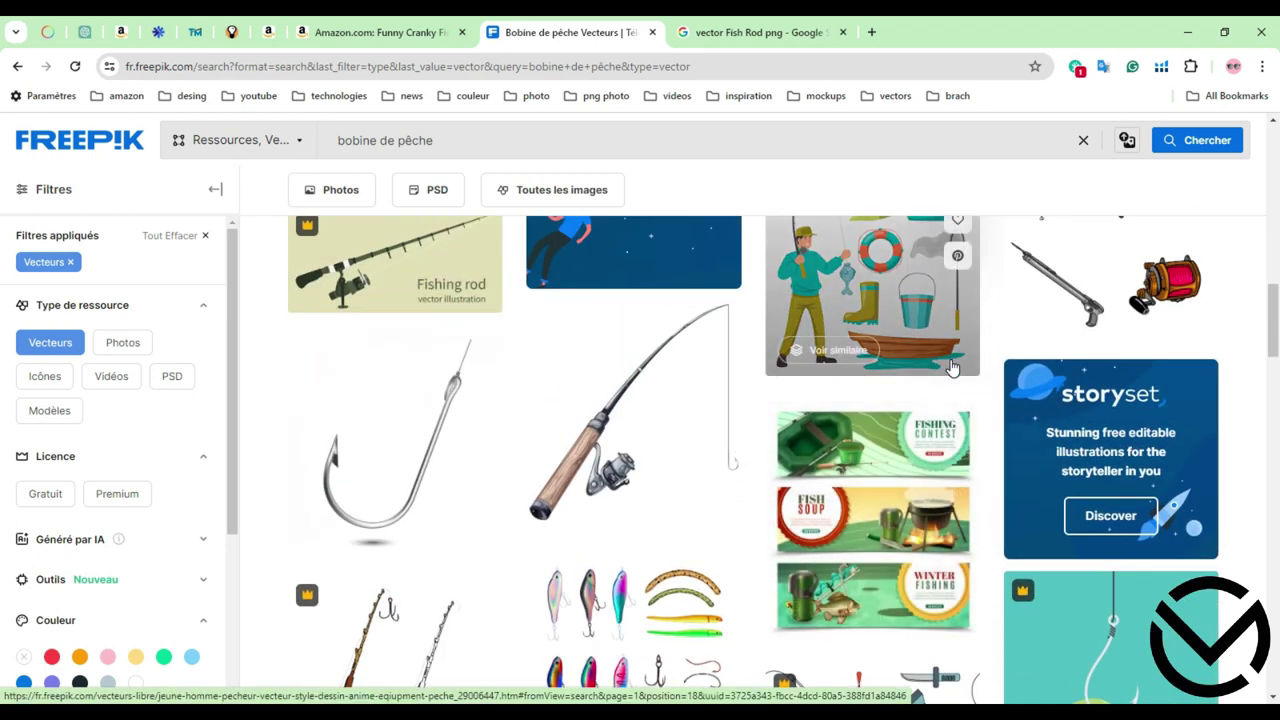
{"action": "scroll", "coordinate": [953, 368], "scroll_direction": "up", "scroll_amount": 5}
{"action": "mouse_move", "coordinate": [953, 368]}
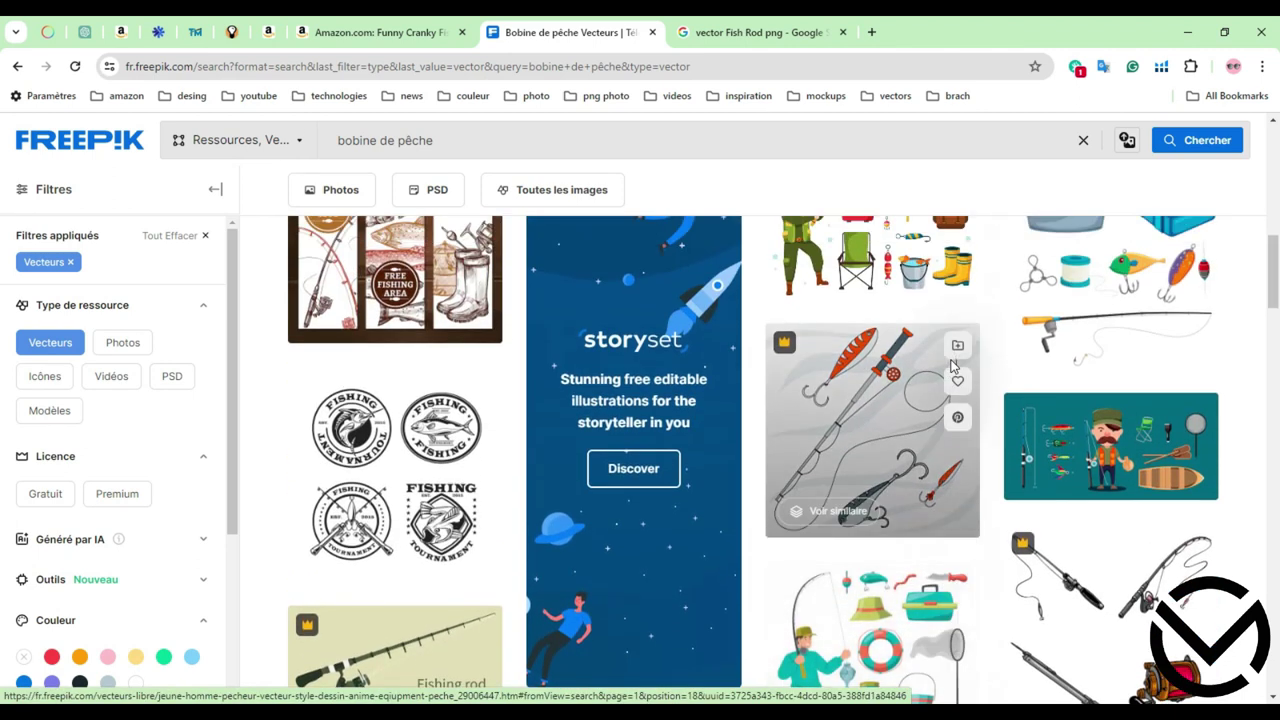
{"action": "scroll", "coordinate": [953, 368], "scroll_direction": "up", "scroll_amount": 3}
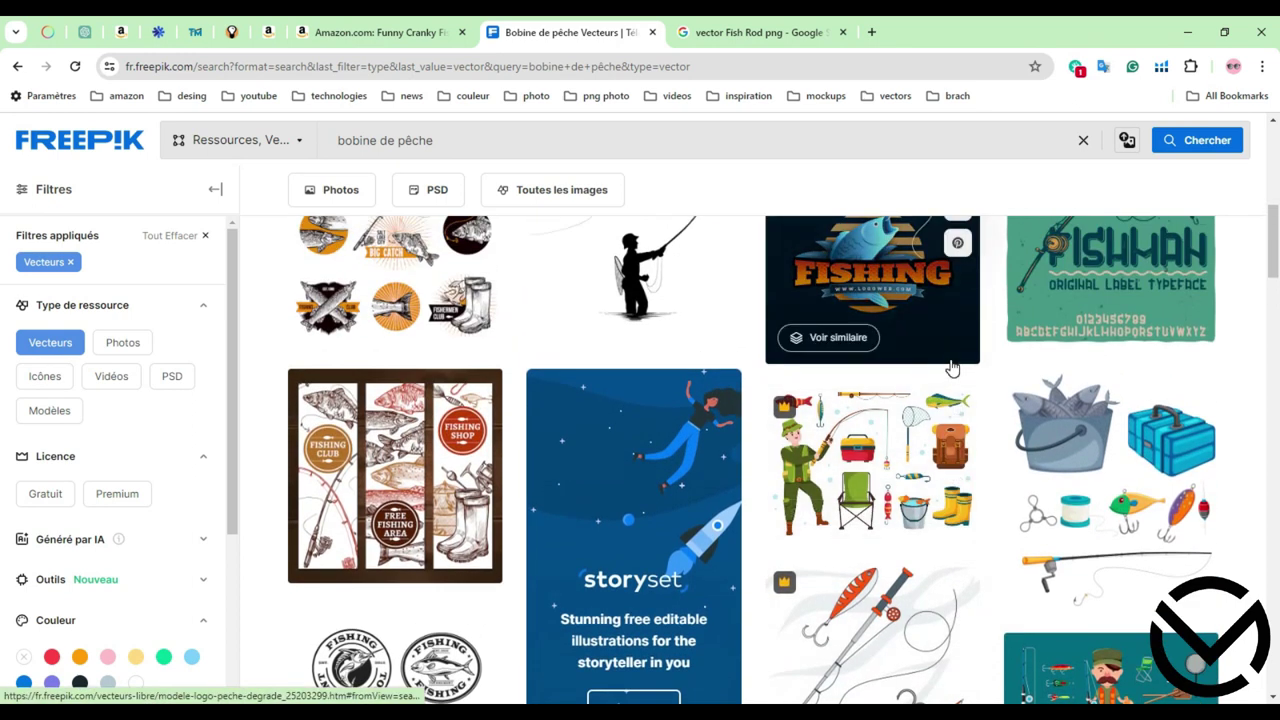
{"action": "scroll", "coordinate": [953, 368], "scroll_direction": "up", "scroll_amount": 1}
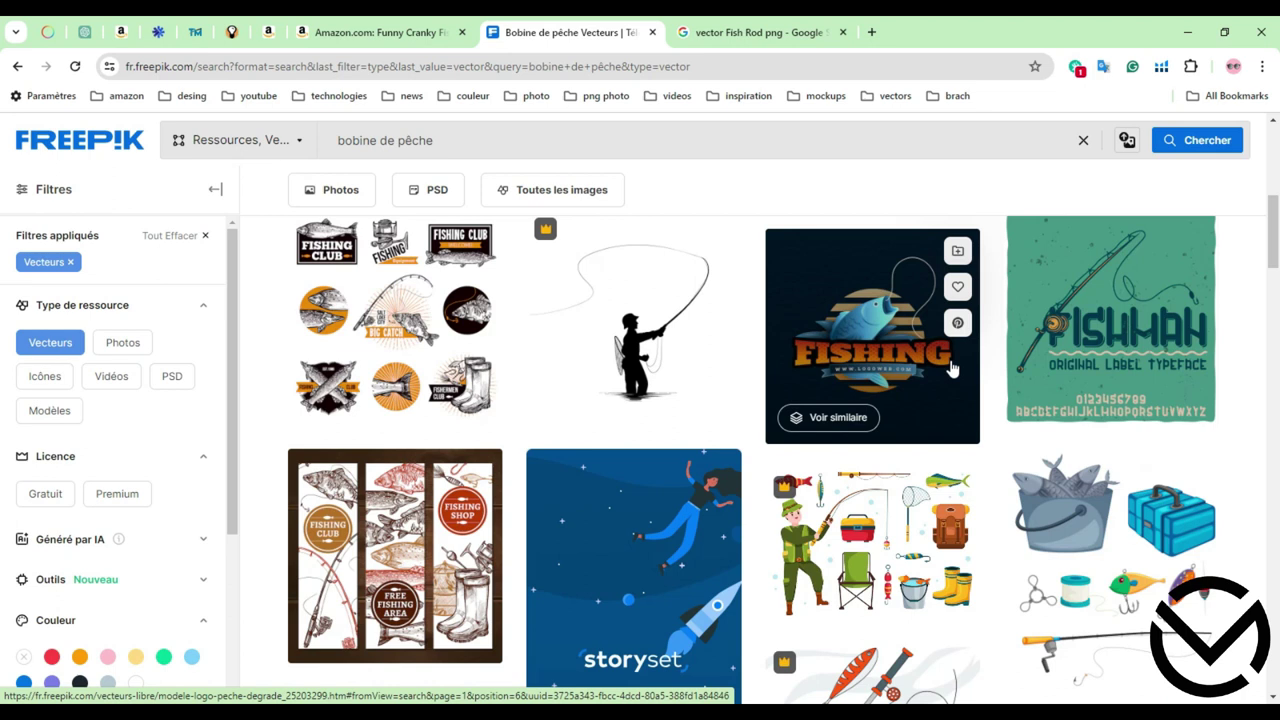
{"action": "scroll", "coordinate": [952, 370], "scroll_direction": "down", "scroll_amount": 3}
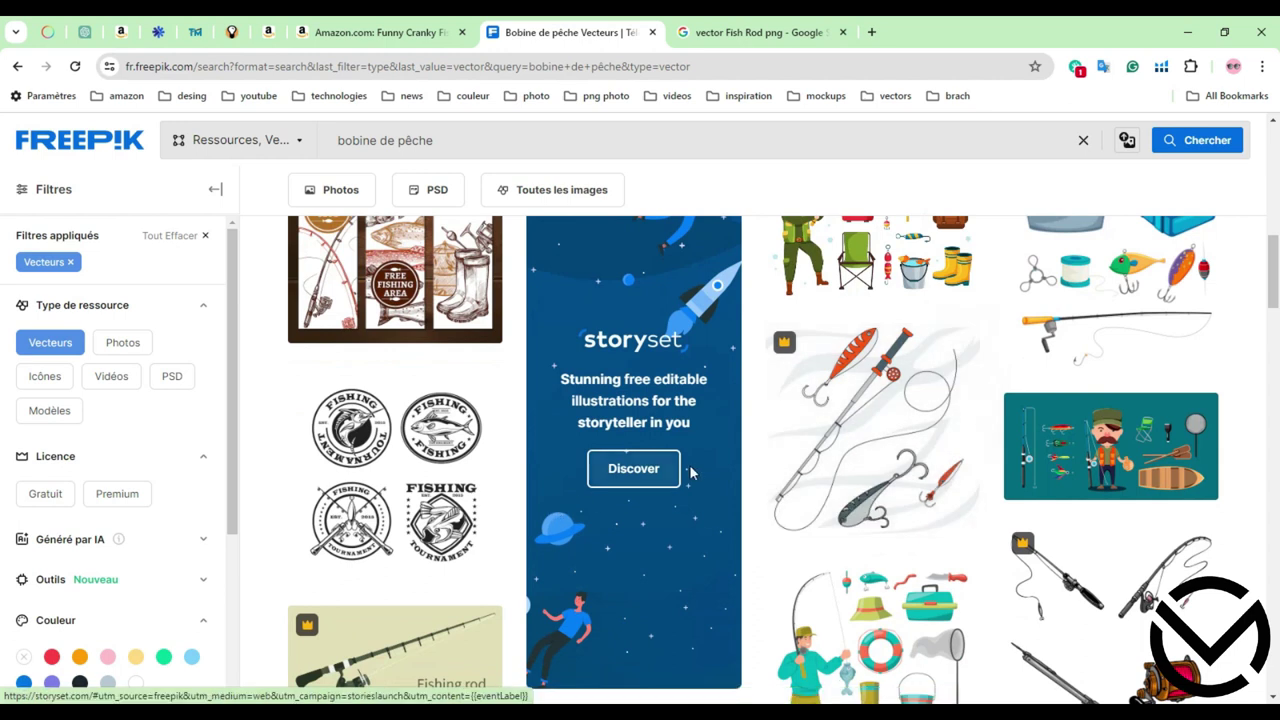
{"action": "scroll", "coordinate": [690, 472], "scroll_direction": "down", "scroll_amount": 5}
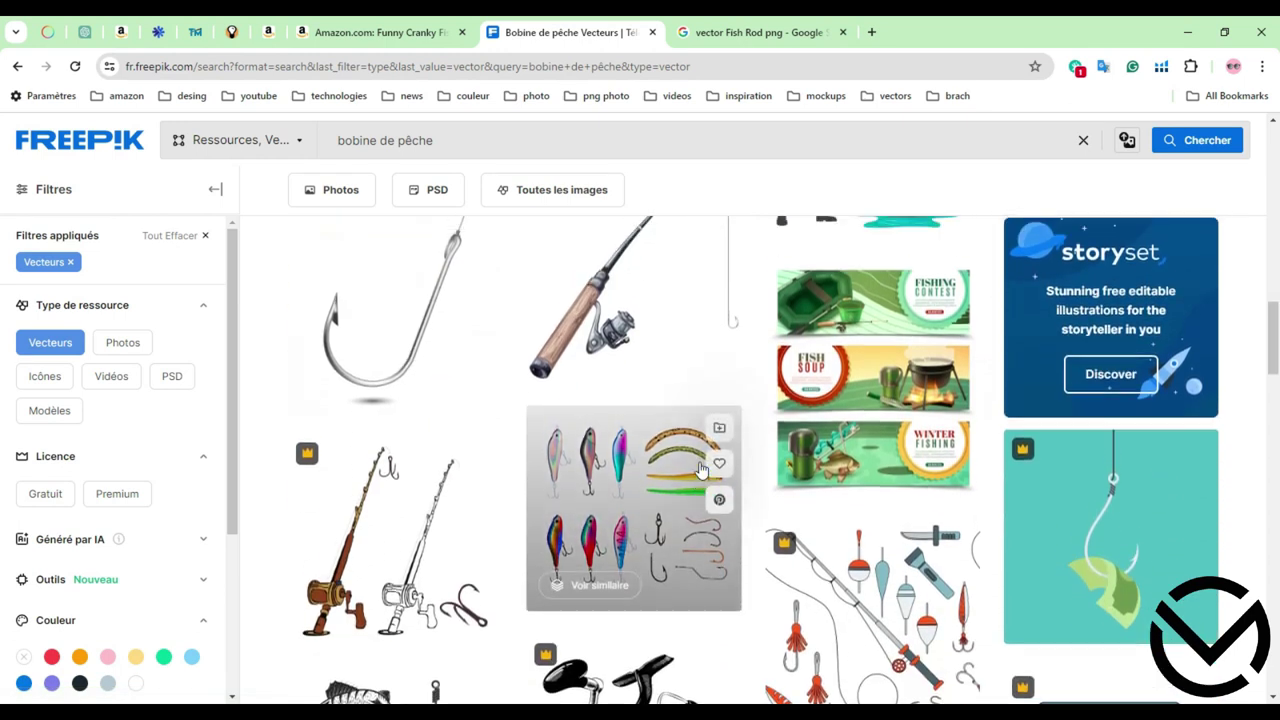
{"action": "scroll", "coordinate": [700, 470], "scroll_direction": "up", "scroll_amount": 2}
{"action": "scroll", "coordinate": [700, 470], "scroll_direction": "down", "scroll_amount": 3}
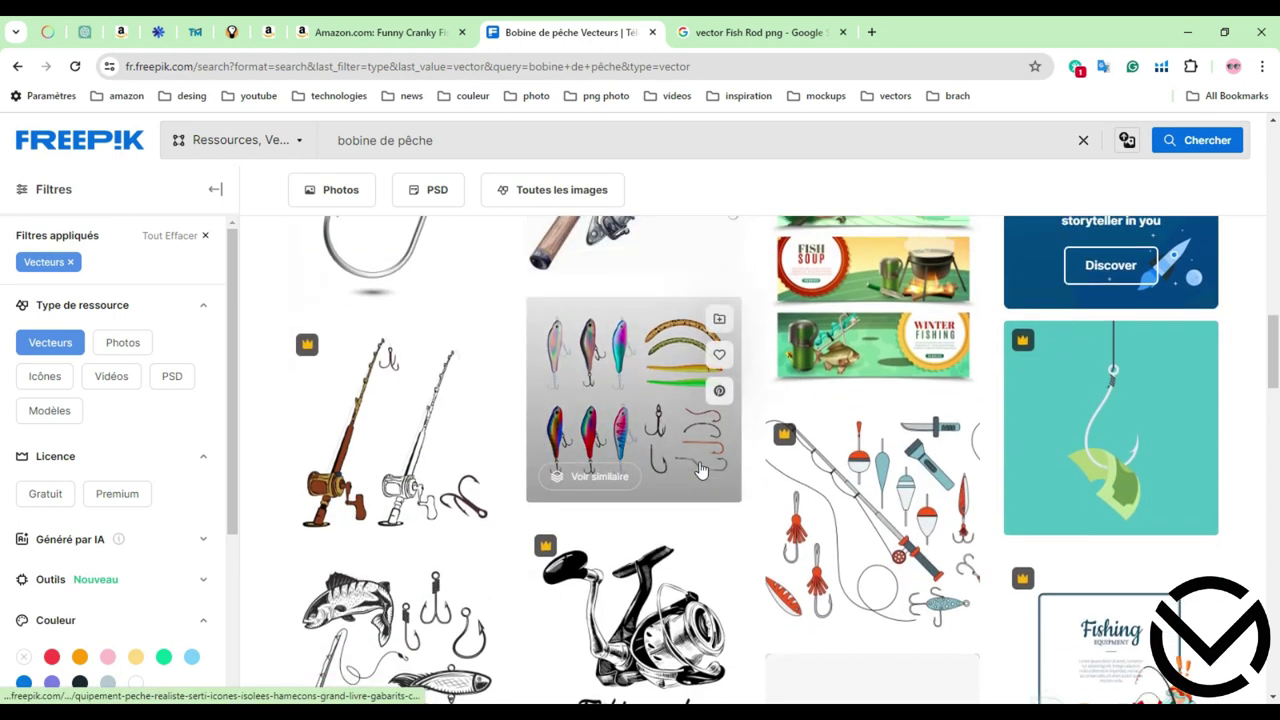
{"action": "scroll", "coordinate": [700, 470], "scroll_direction": "down", "scroll_amount": 8}
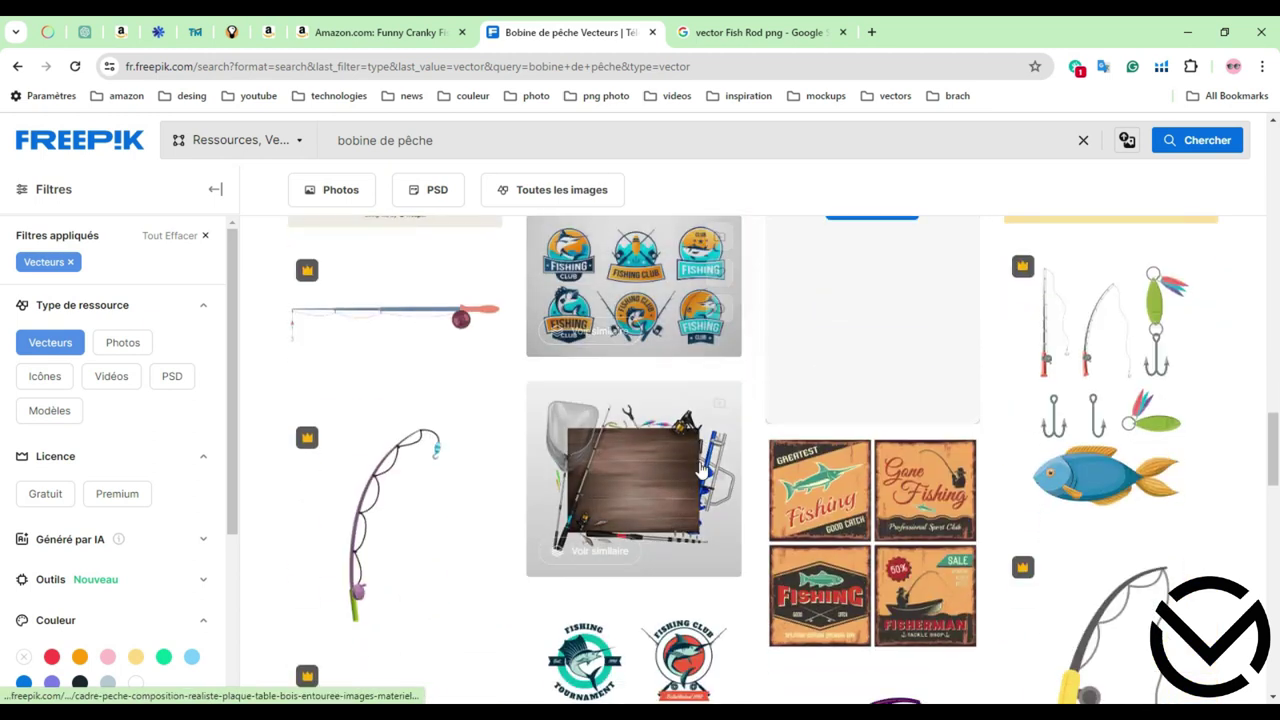
{"action": "scroll", "coordinate": [700, 470], "scroll_direction": "down", "scroll_amount": 4}
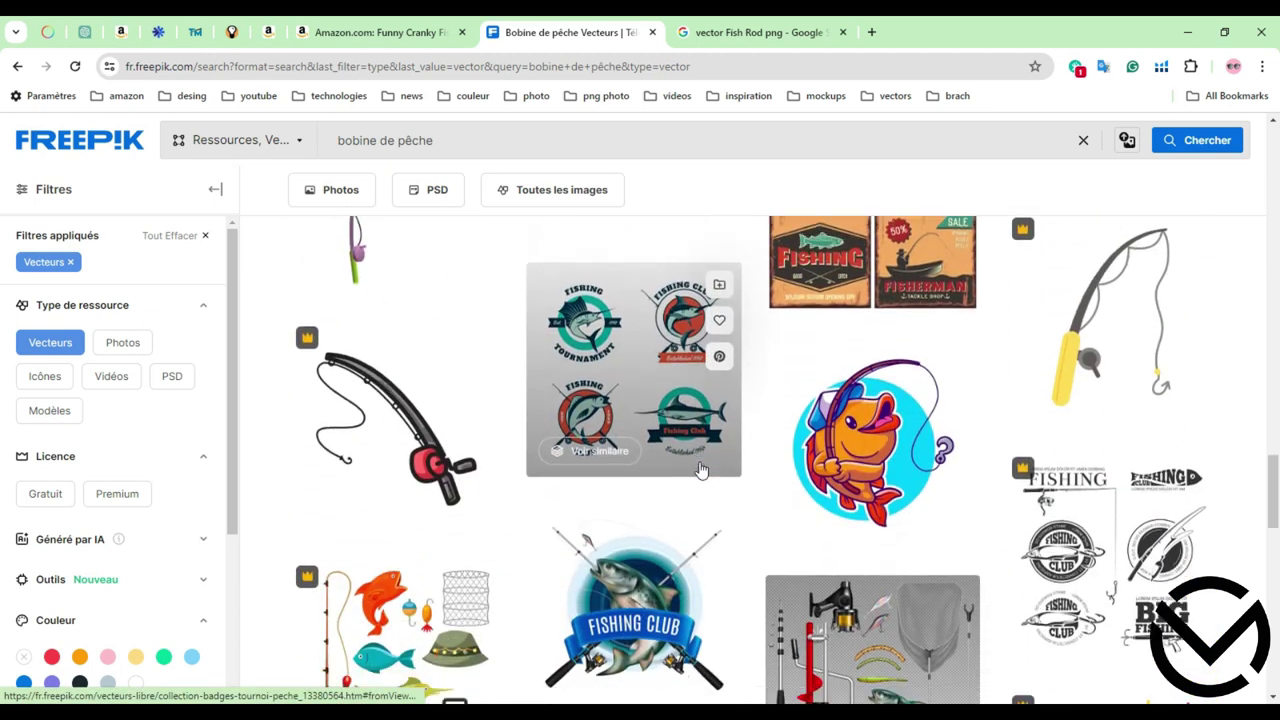
{"action": "scroll", "coordinate": [700, 470], "scroll_direction": "down", "scroll_amount": 4}
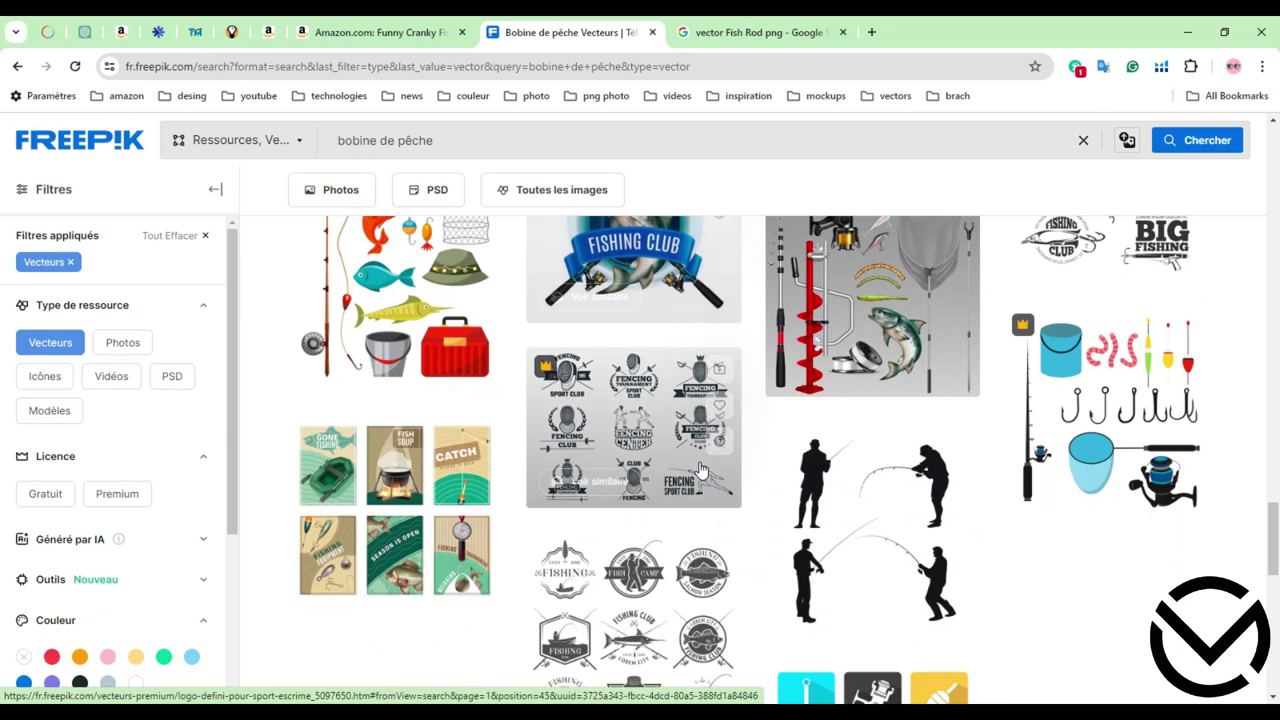
Open the realistic fishing equipment set with the reel, ice drill and net, and download it under the free licence.
{"action": "scroll", "coordinate": [700, 470], "scroll_direction": "up", "scroll_amount": 2}
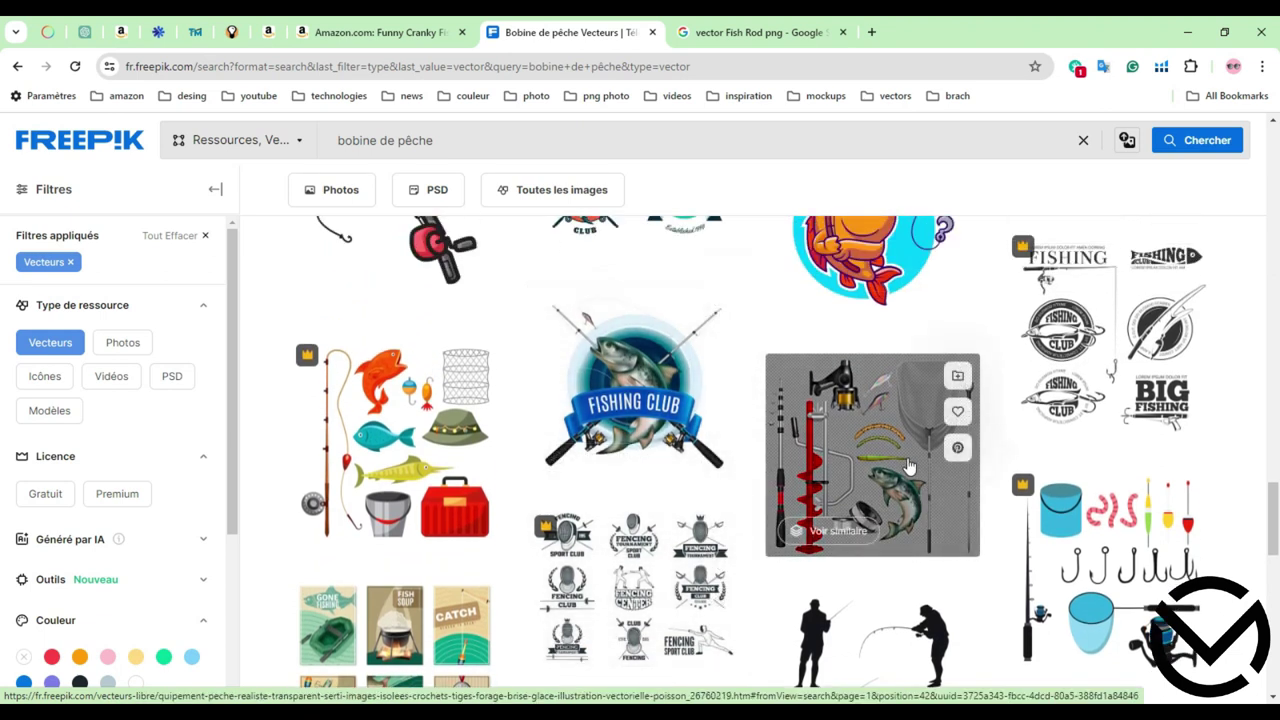
{"action": "left_click", "coordinate": [906, 458]}
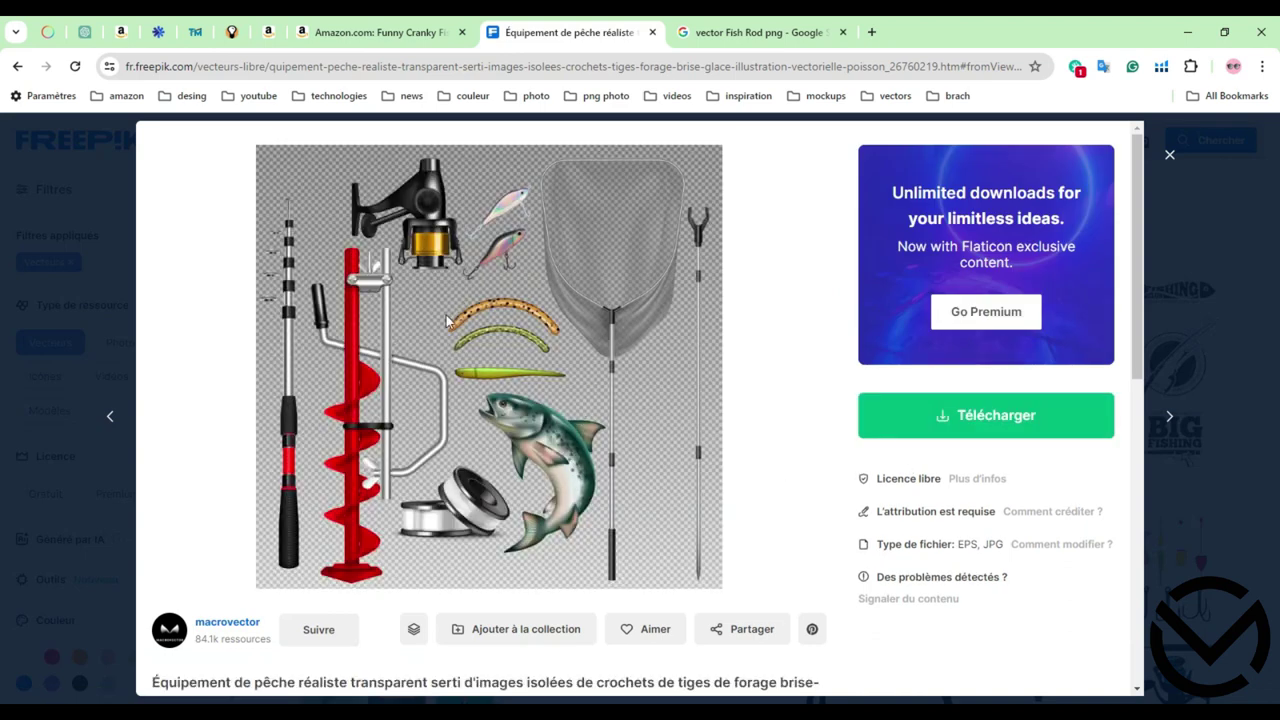
{"action": "left_click", "coordinate": [1024, 427]}
{"action": "left_click", "coordinate": [997, 641]}
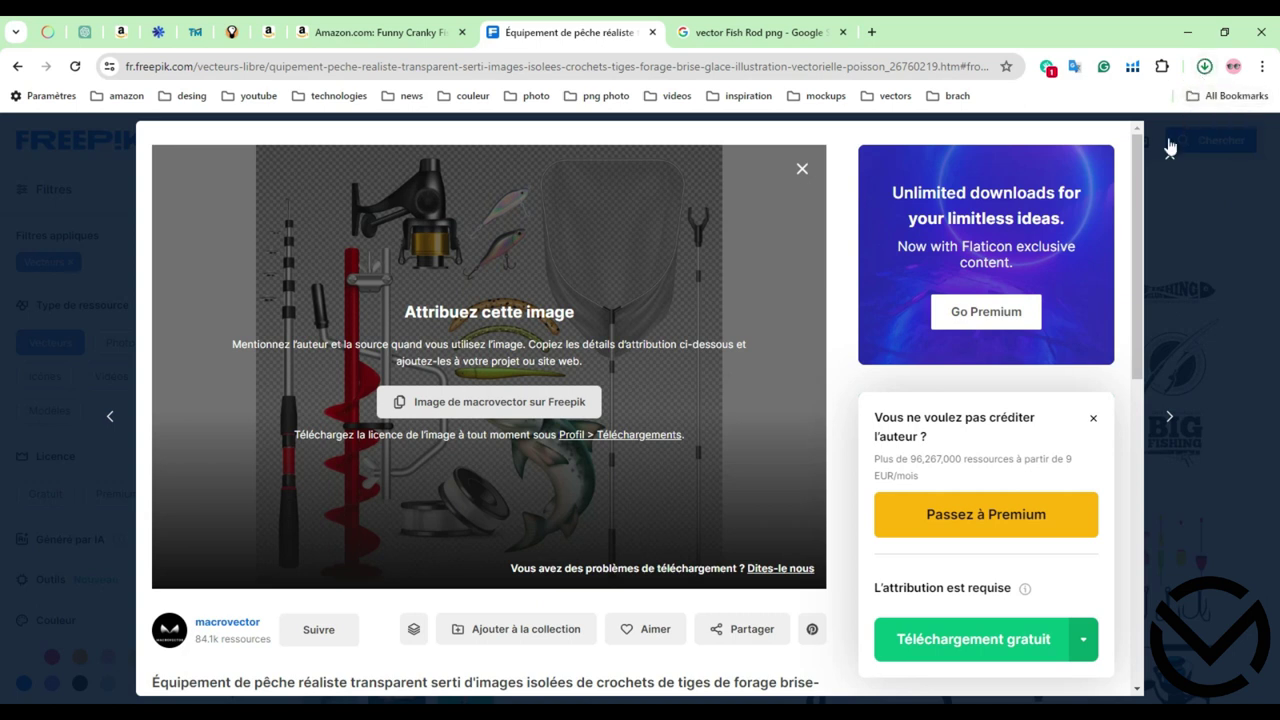
Open the downloaded zip, dismiss the WinRAR licence notice and open the fishing equipment EPS file in Illustrator.
{"action": "left_click", "coordinate": [1068, 125]}
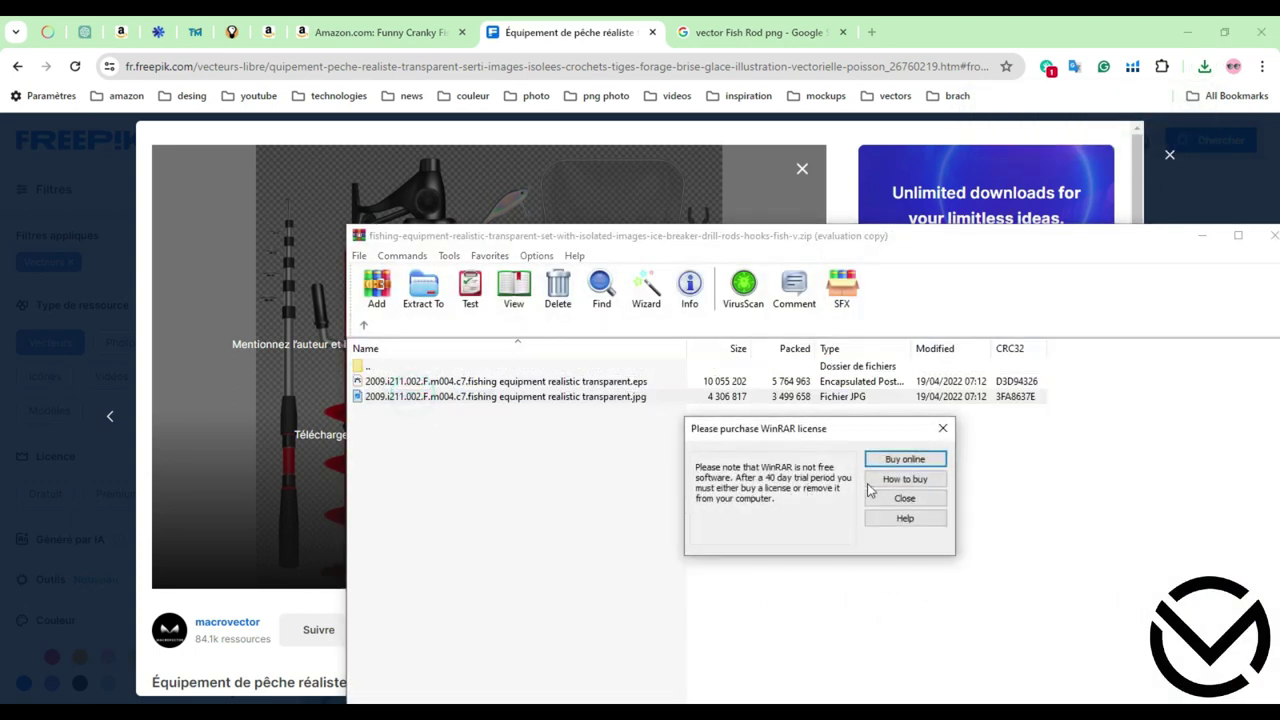
{"action": "left_click", "coordinate": [900, 497]}
{"action": "left_click", "coordinate": [398, 383]}
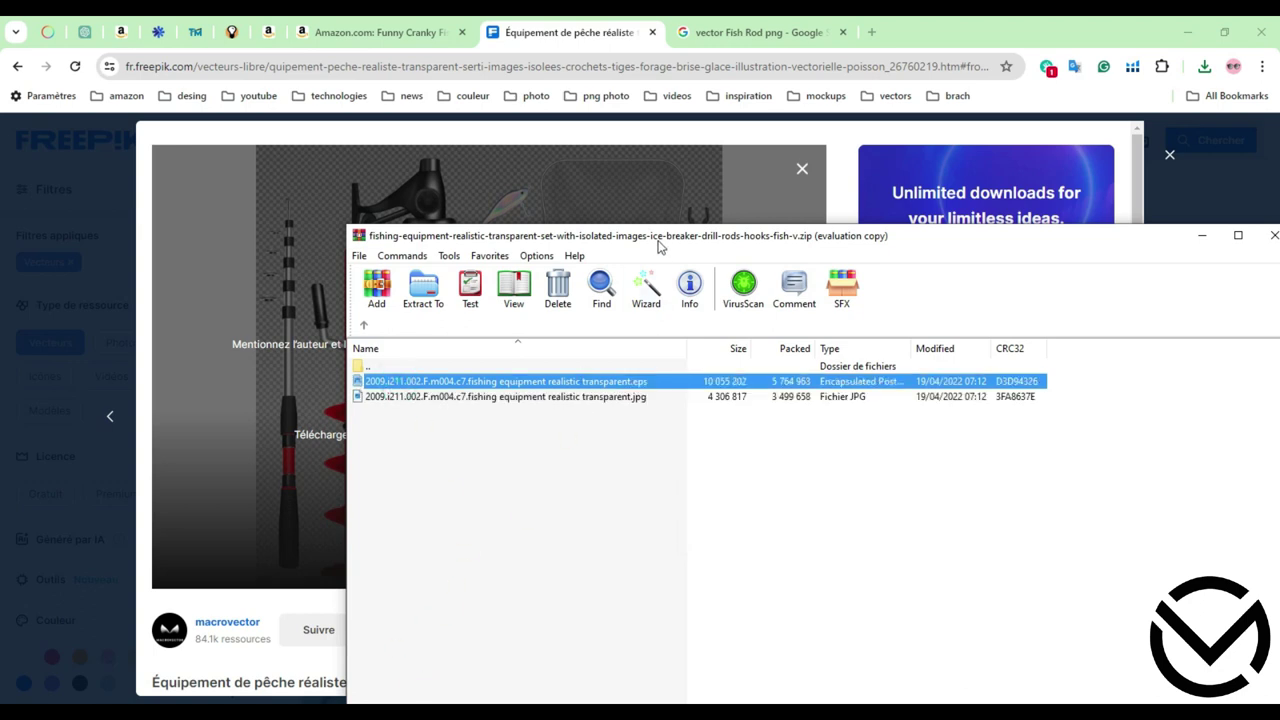
{"action": "left_click_drag", "start_coordinate": [392, 218], "coordinate": [457, 537]}
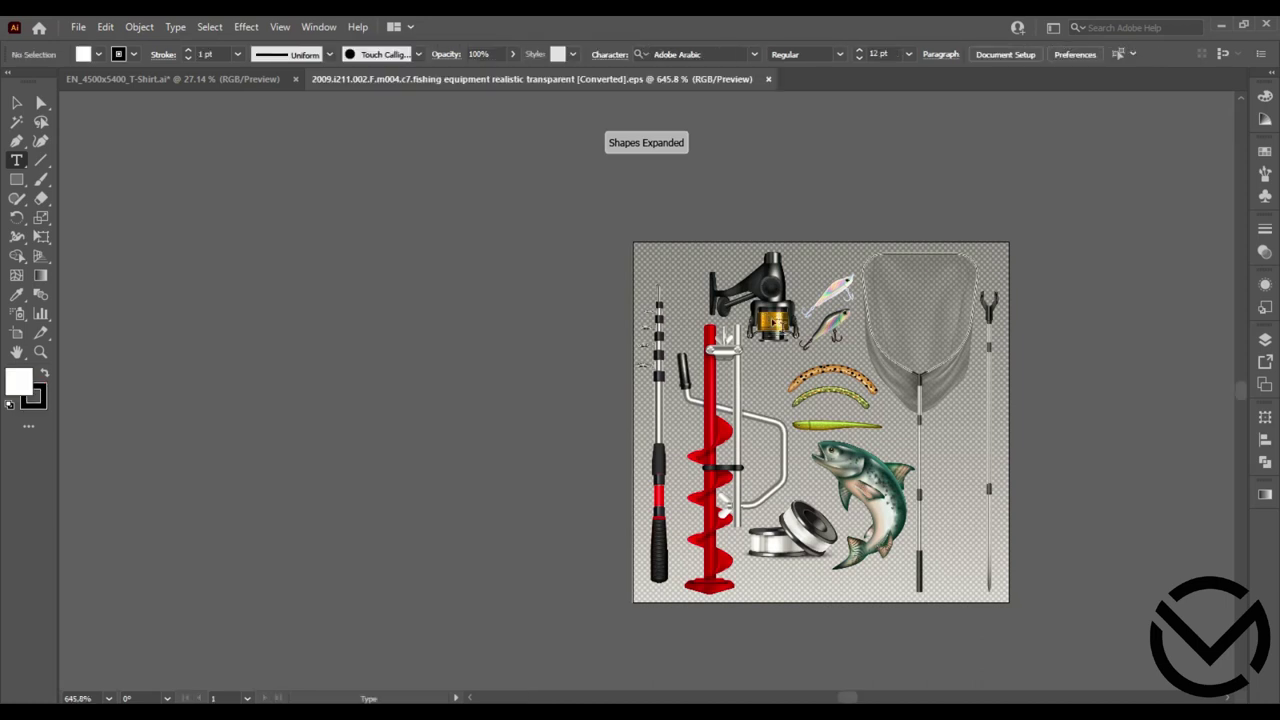
Transfer the black and gold reel from the EPS into the T-shirt document below "DAD", and close the EPS document.
{"action": "left_click", "coordinate": [16, 102]}
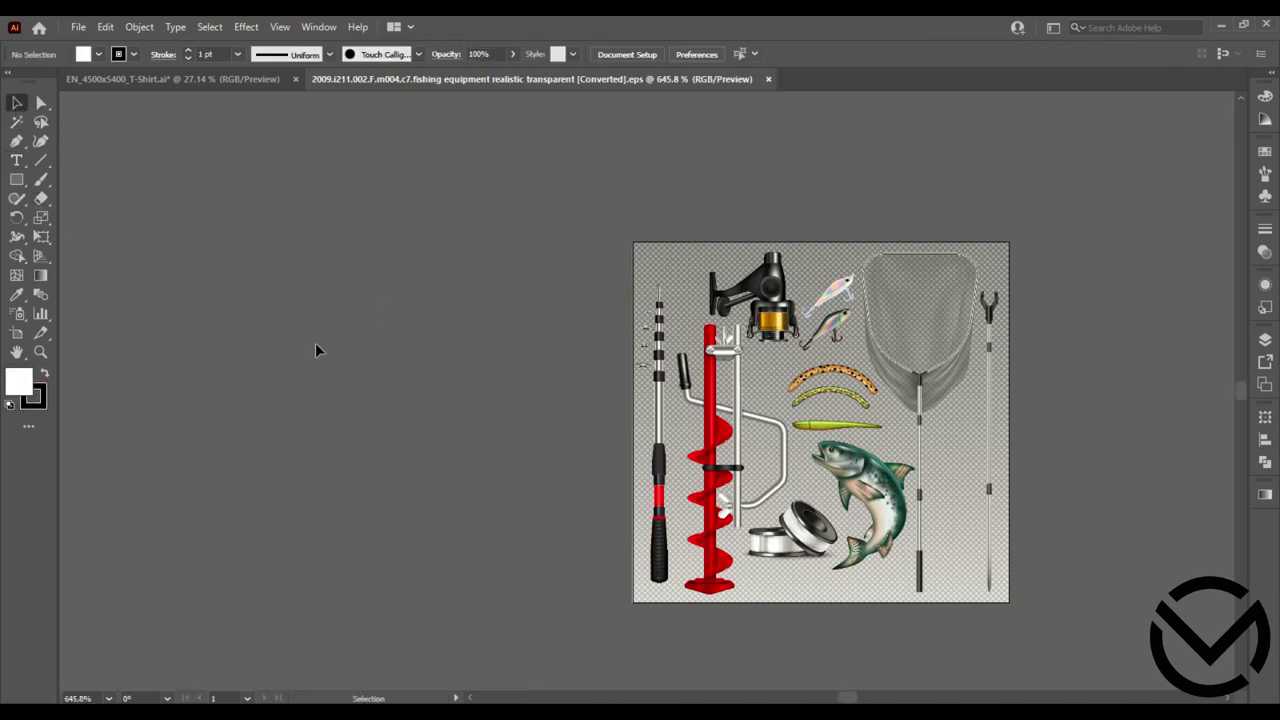
{"action": "left_click", "coordinate": [772, 291]}
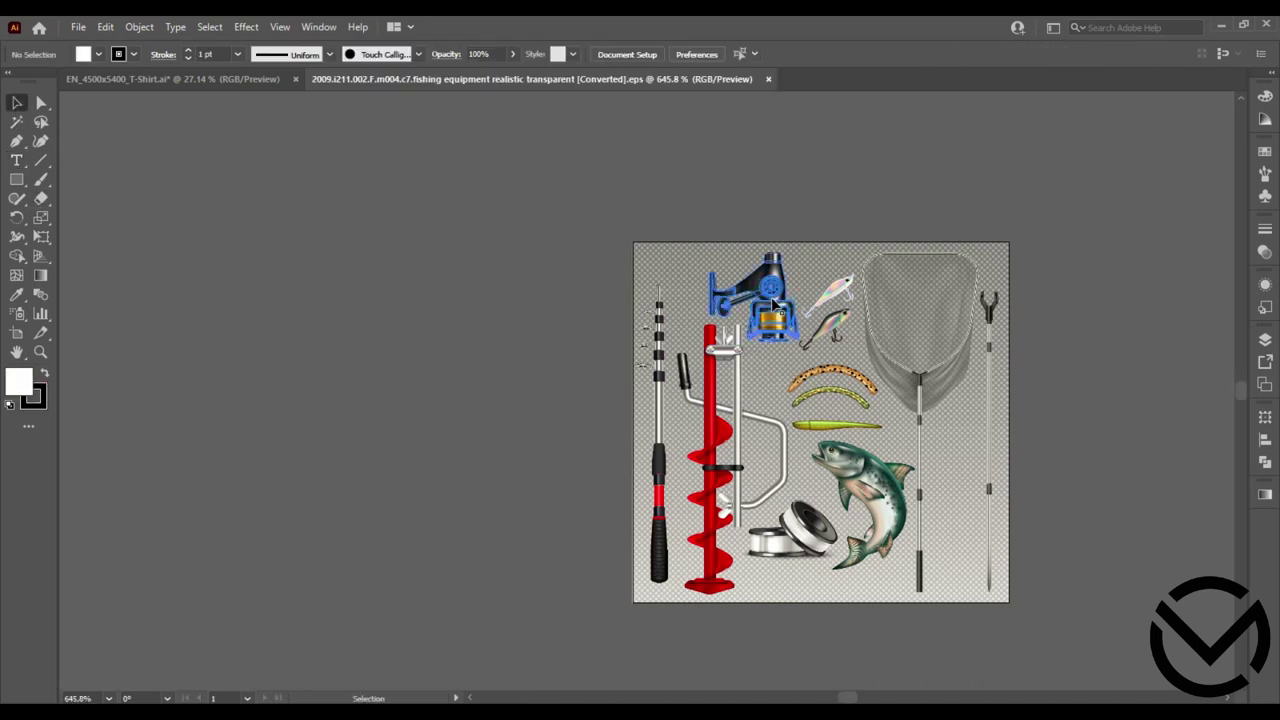
{"action": "left_click_drag", "start_coordinate": [772, 291], "coordinate": [491, 518]}
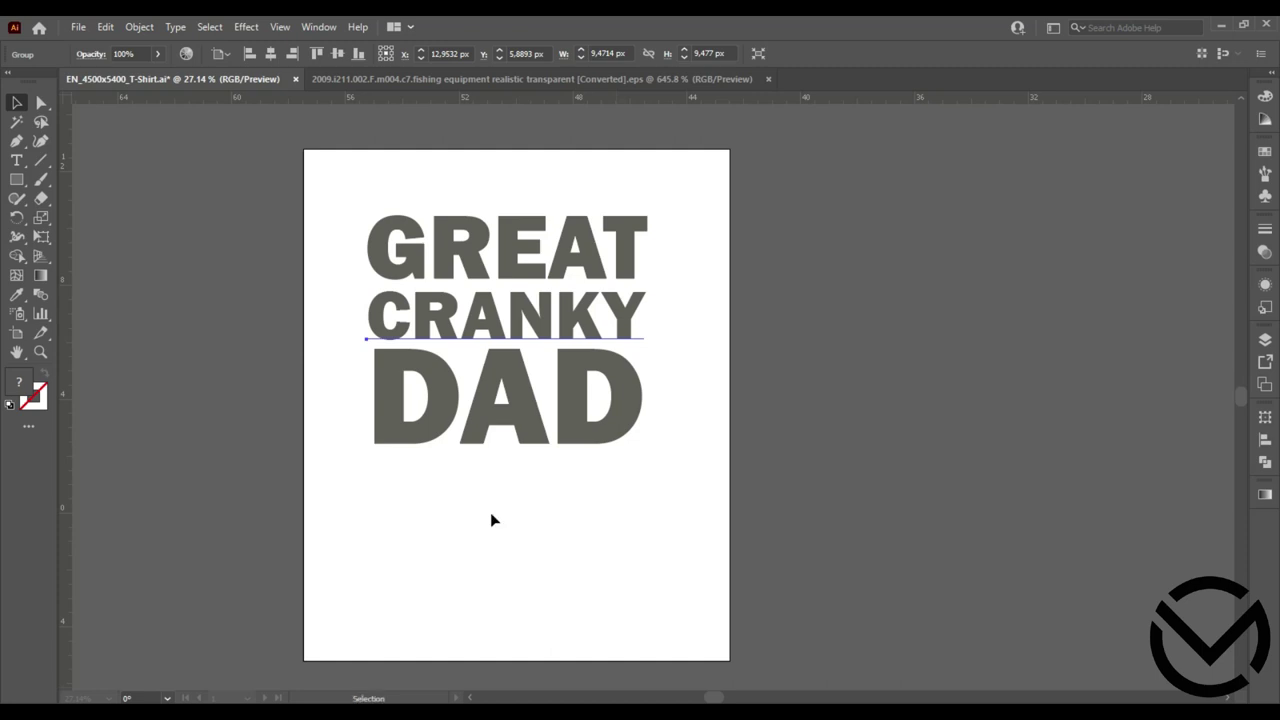
{"action": "left_click_drag", "start_coordinate": [491, 515], "coordinate": [491, 515]}
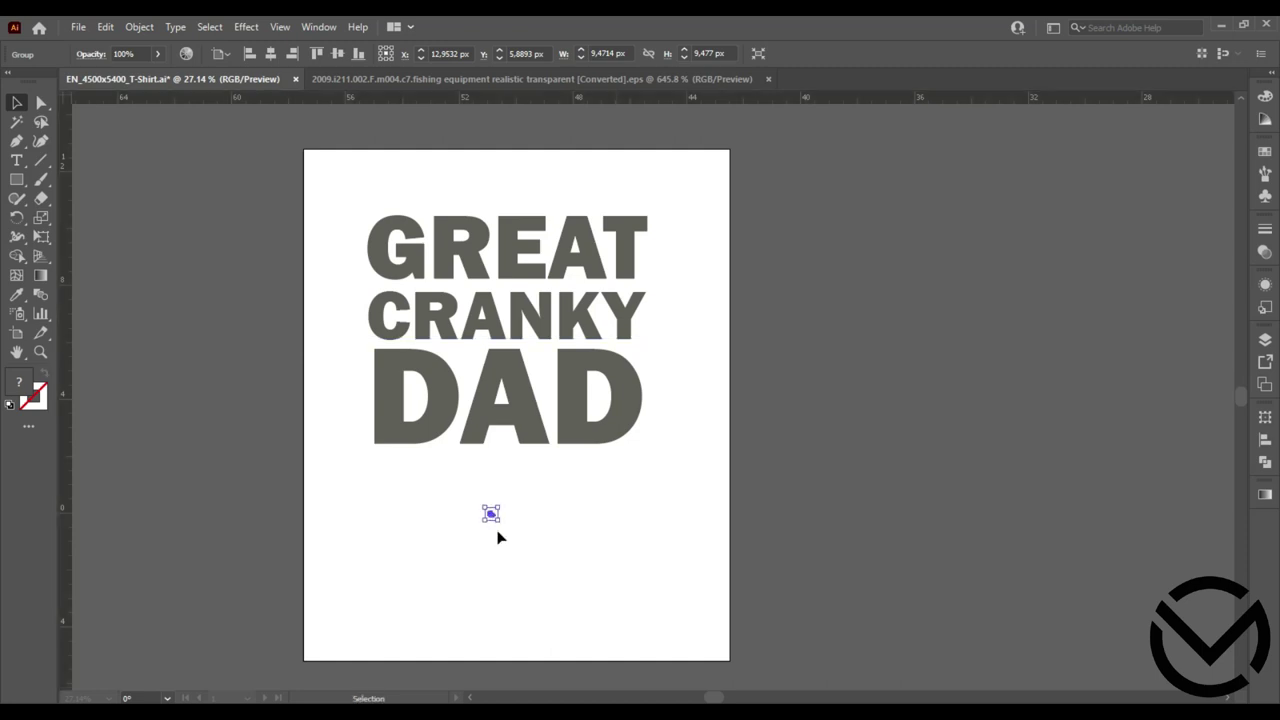
{"action": "left_click", "coordinate": [769, 80]}
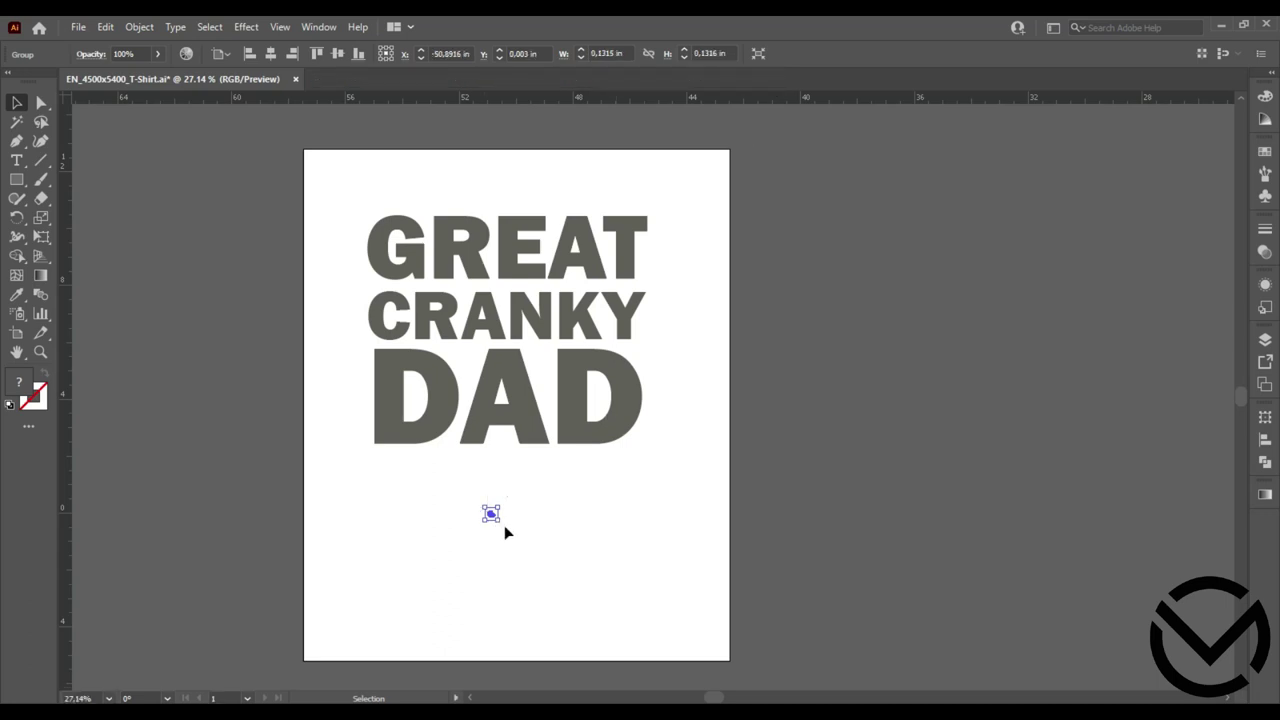
Enlarge the reel proportionally to about 5.8 in wide, position it directly beneath "DAD" and deselect it.
{"action": "left_click_drag", "start_coordinate": [500, 518], "coordinate": [640, 654]}
{"action": "scroll", "coordinate": [600, 560], "scroll_direction": "down", "scroll_amount": 2}
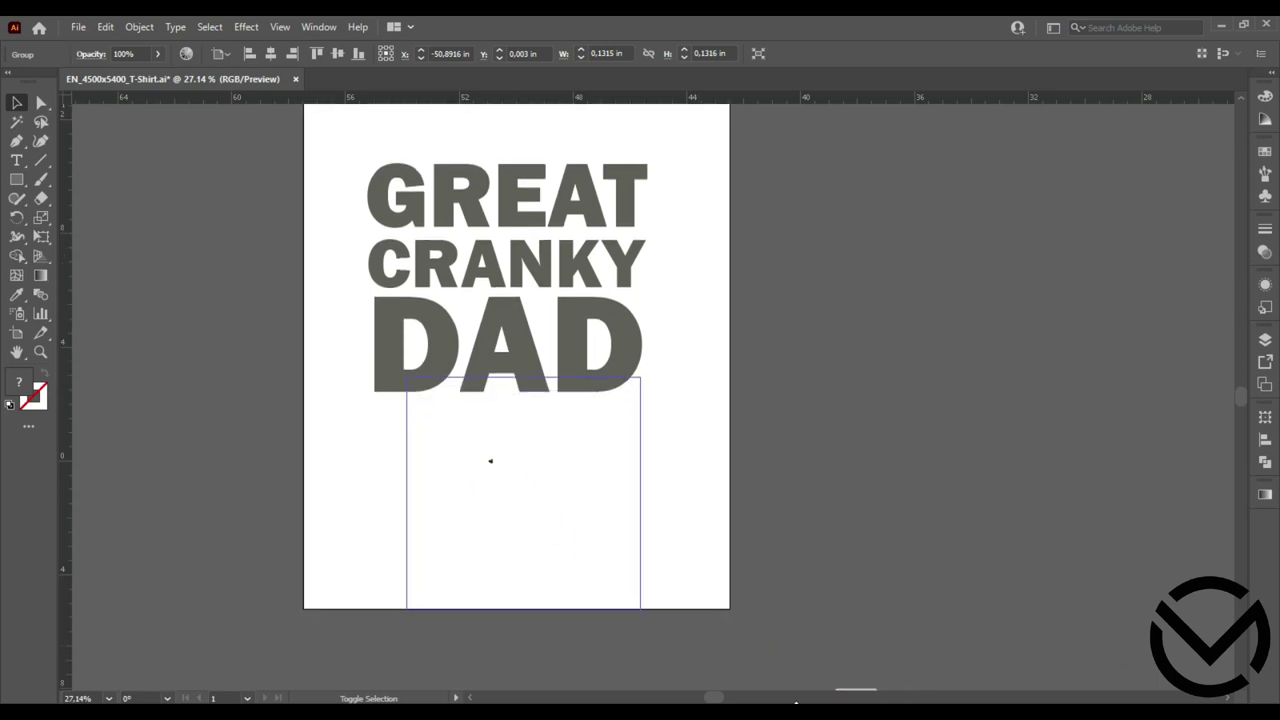
{"action": "left_click_drag", "start_coordinate": [487, 473], "coordinate": [655, 635]}
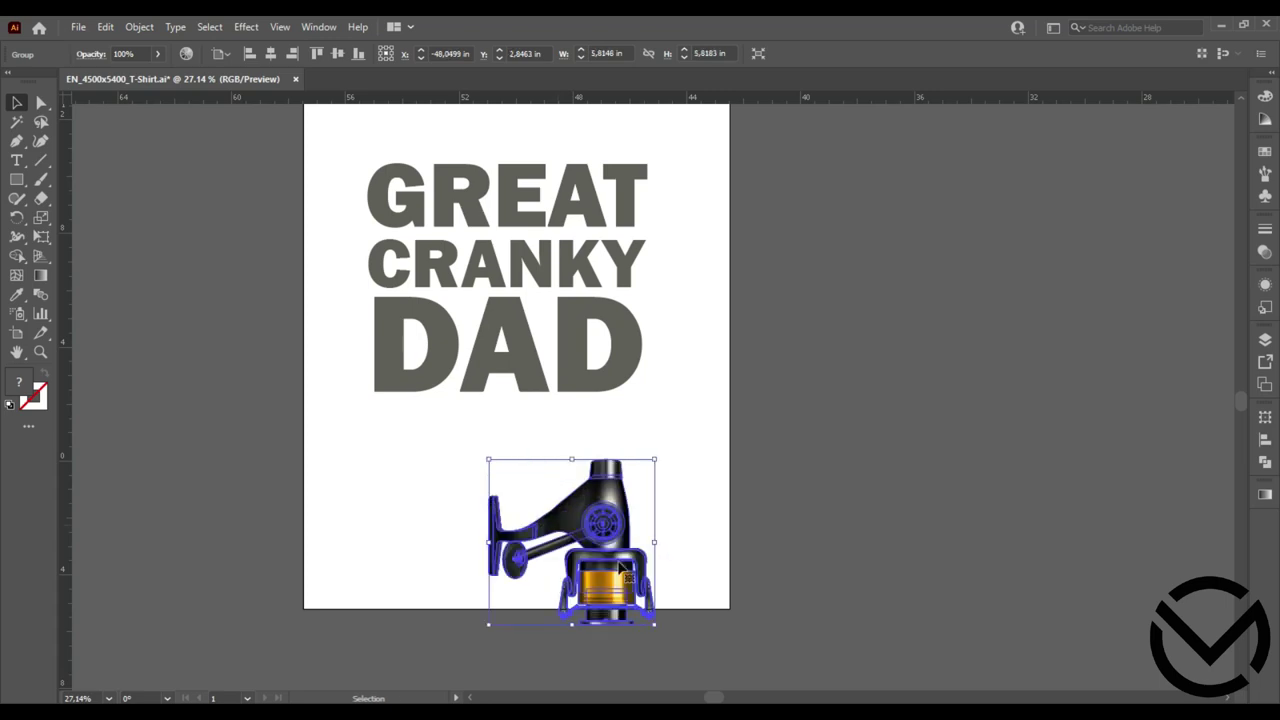
{"action": "left_click_drag", "start_coordinate": [610, 532], "coordinate": [517, 473]}
{"action": "left_click_drag", "start_coordinate": [673, 447], "coordinate": [661, 446]}
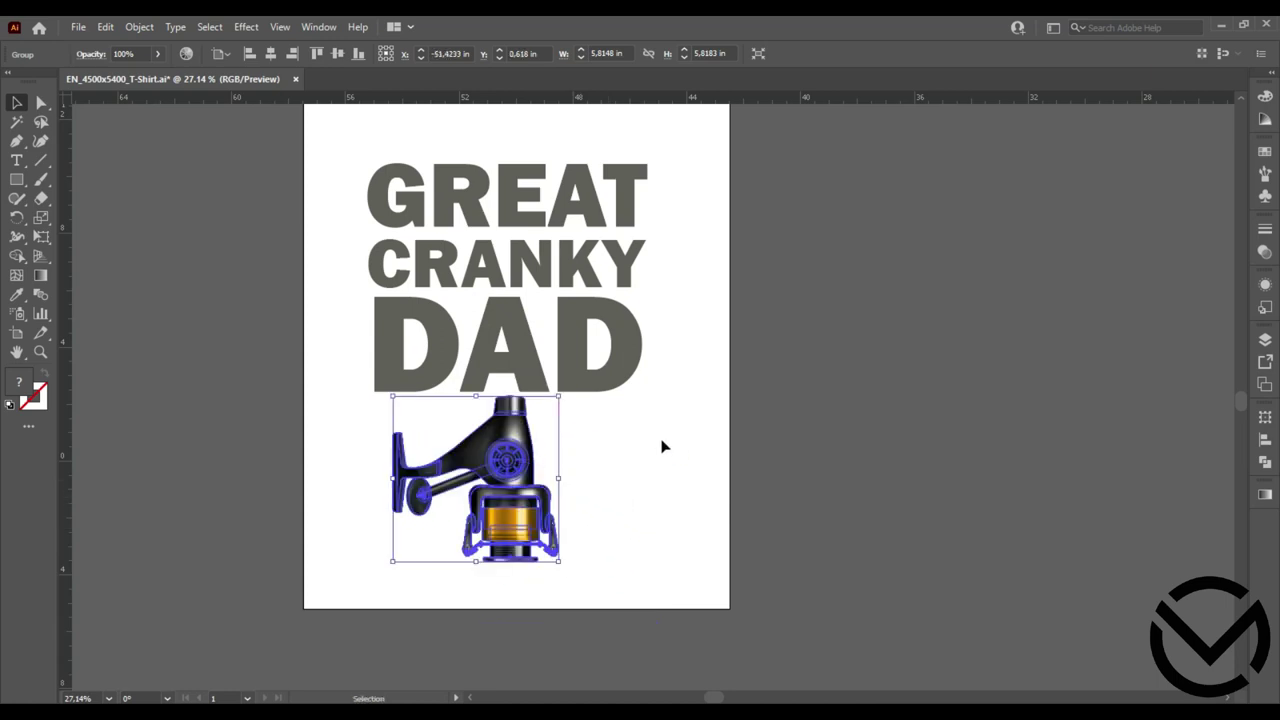
{"action": "left_click", "coordinate": [650, 453]}
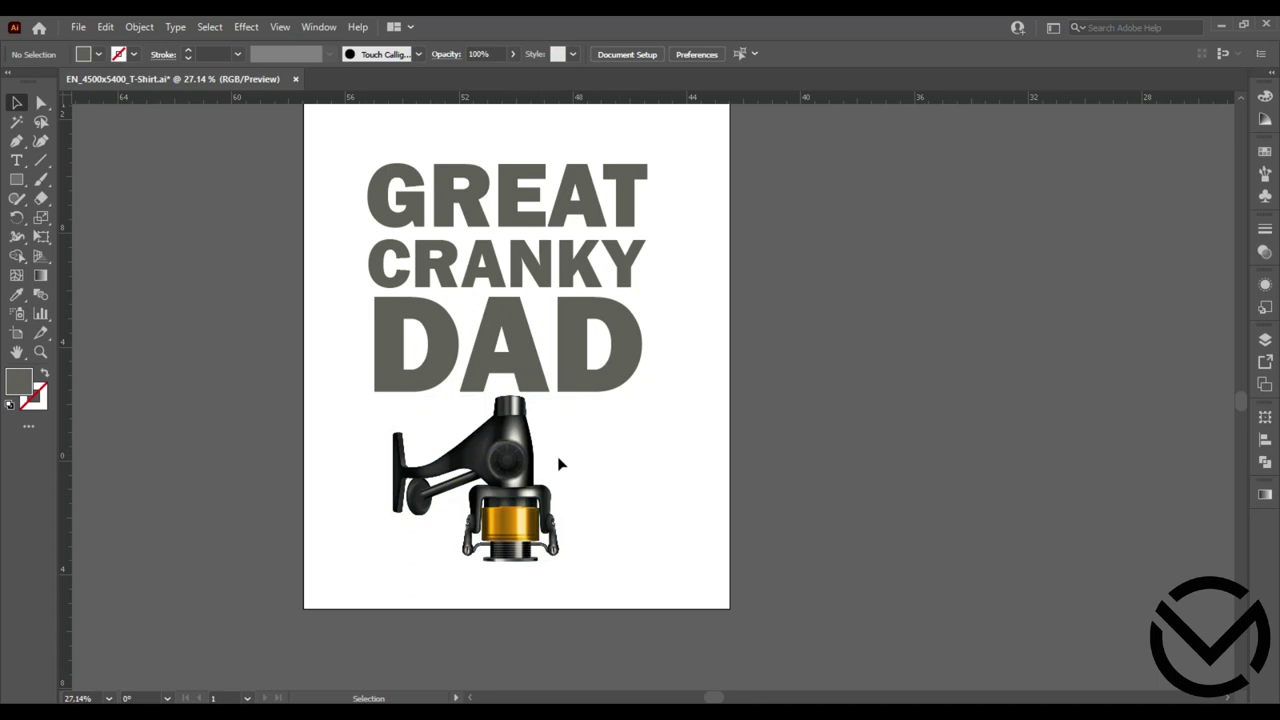
Rotate the fishing reel 90° clockwise so its mounting foot faces up, and place it just beneath "DAD".
{"action": "left_click", "coordinate": [510, 484]}
{"action": "left_click_drag", "start_coordinate": [566, 478], "coordinate": [491, 576]}
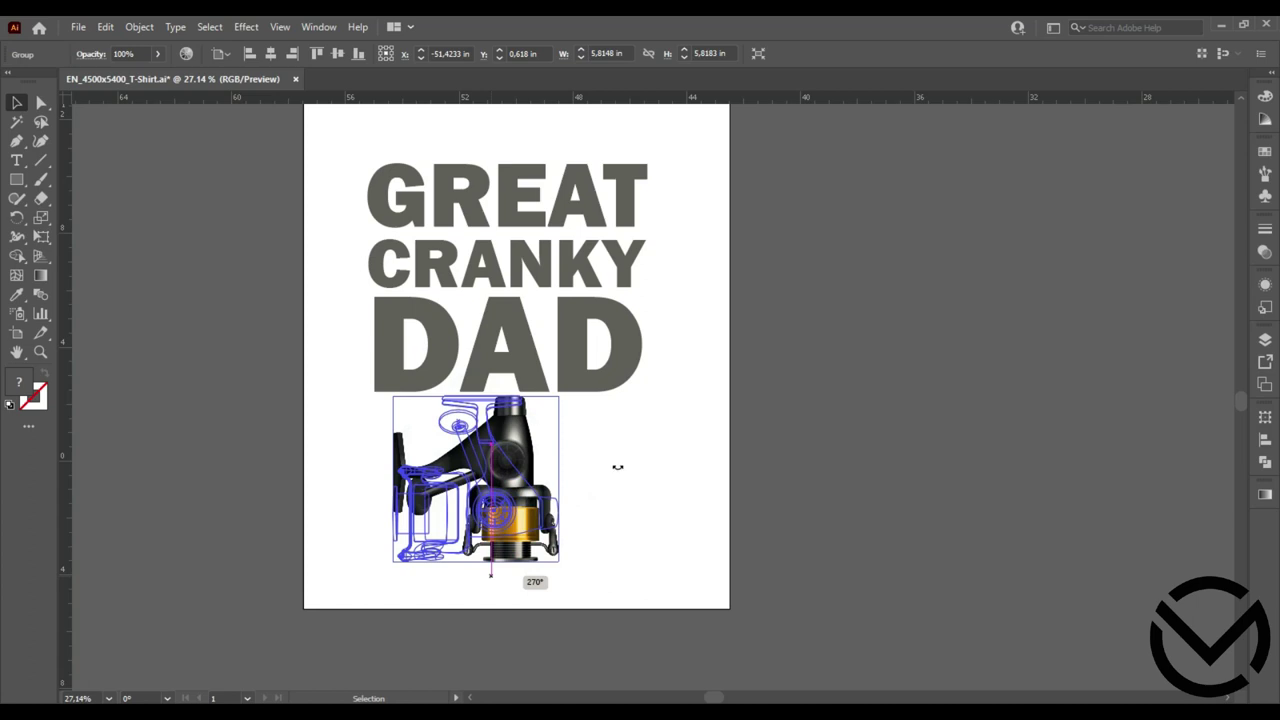
{"action": "left_click_drag", "start_coordinate": [618, 467], "coordinate": [618, 467]}
{"action": "left_click", "coordinate": [619, 465]}
{"action": "left_click_drag", "start_coordinate": [515, 510], "coordinate": [529, 515]}
{"action": "left_click_drag", "start_coordinate": [668, 447], "coordinate": [668, 446]}
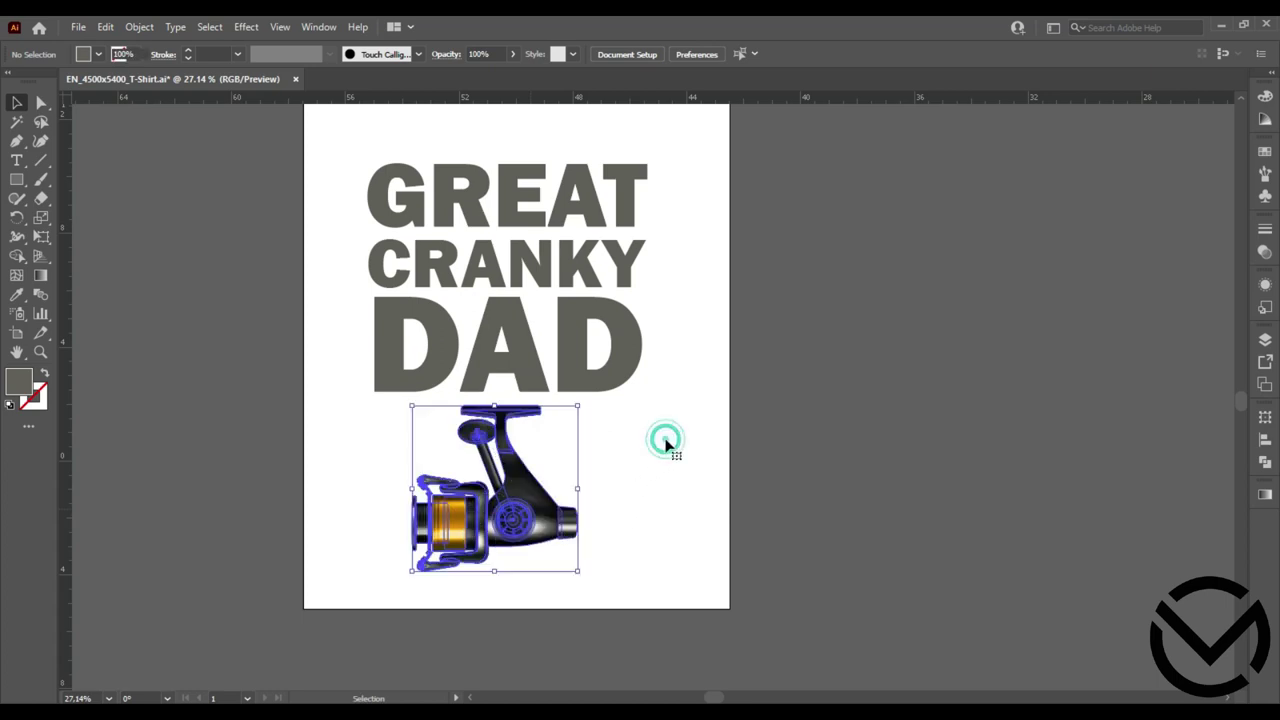
{"action": "left_click", "coordinate": [667, 441]}
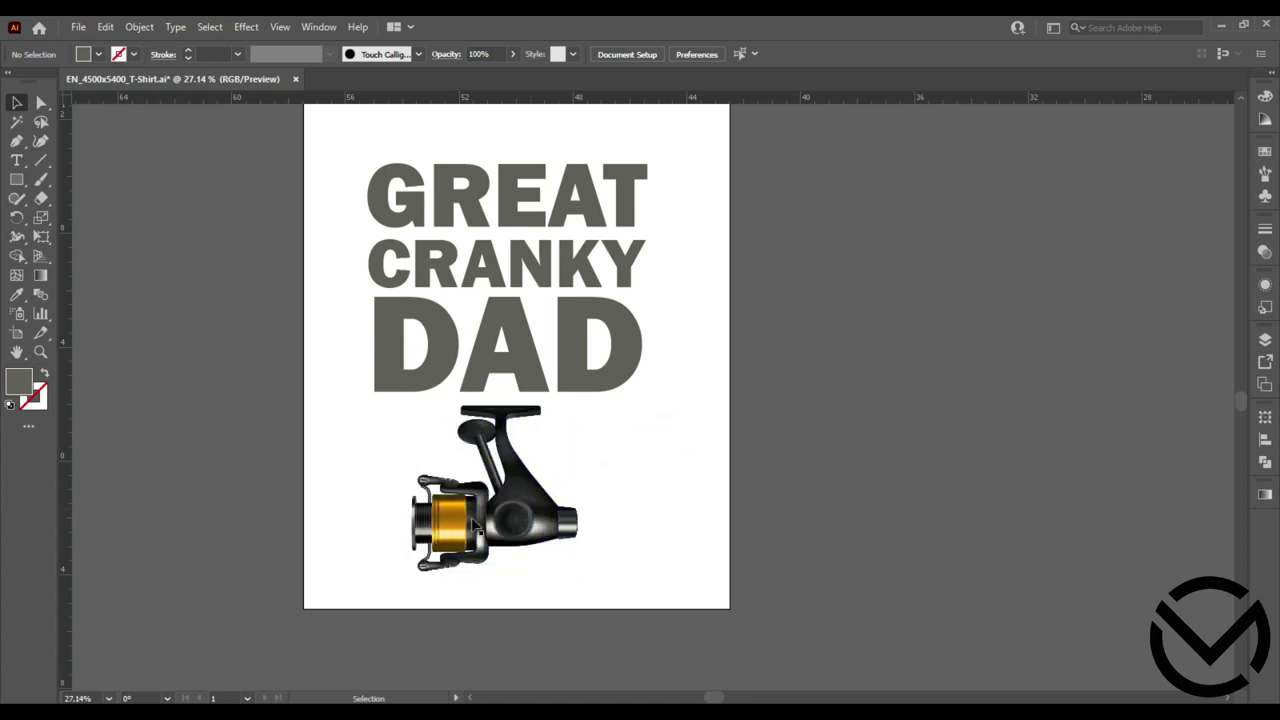
Recolor "CRANKY" with the golden yellow sampled from the reel's spool using the Eyedropper.
{"action": "left_click", "coordinate": [540, 279]}
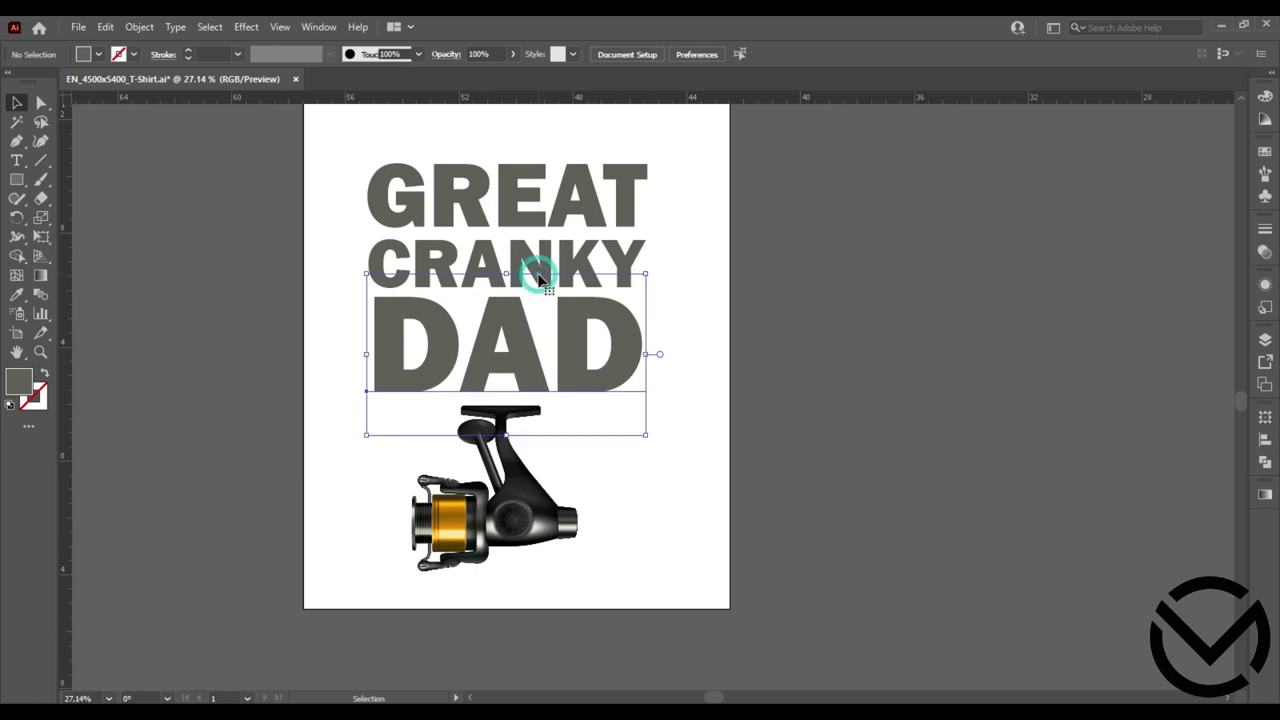
{"action": "left_click", "coordinate": [544, 262]}
{"action": "left_click", "coordinate": [546, 261]}
{"action": "left_click", "coordinate": [22, 294]}
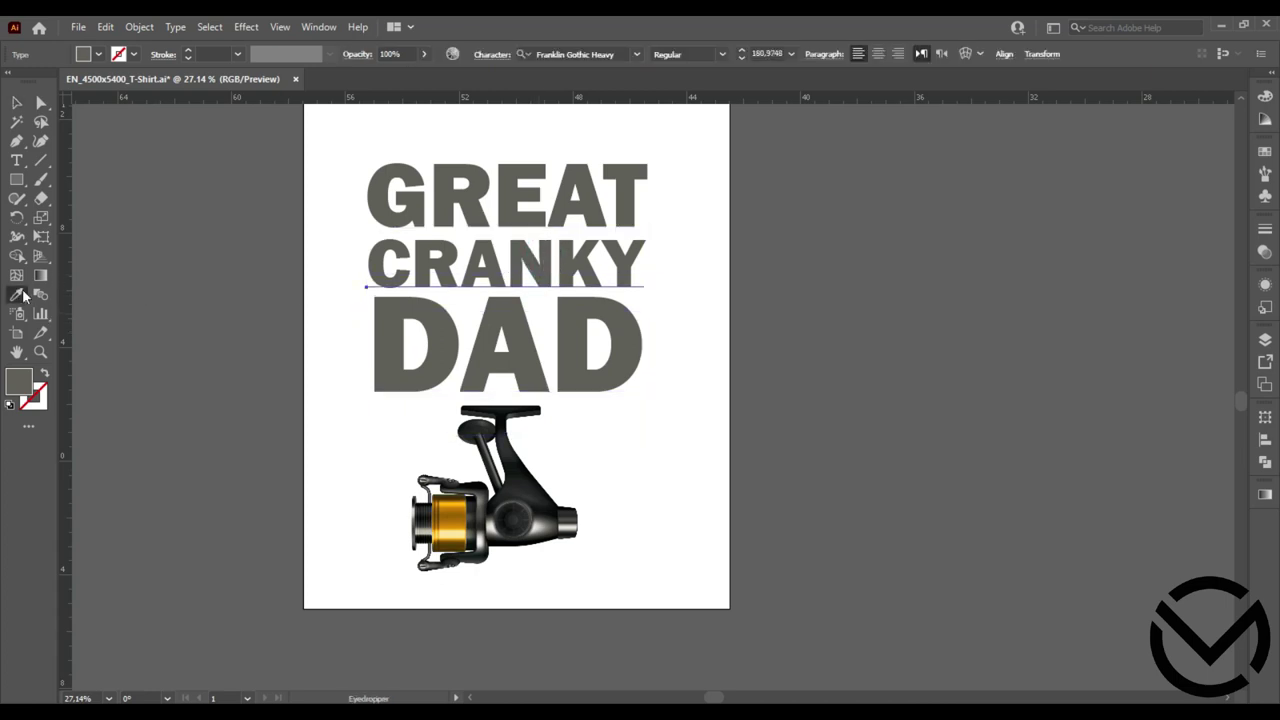
{"action": "left_click", "coordinate": [456, 516]}
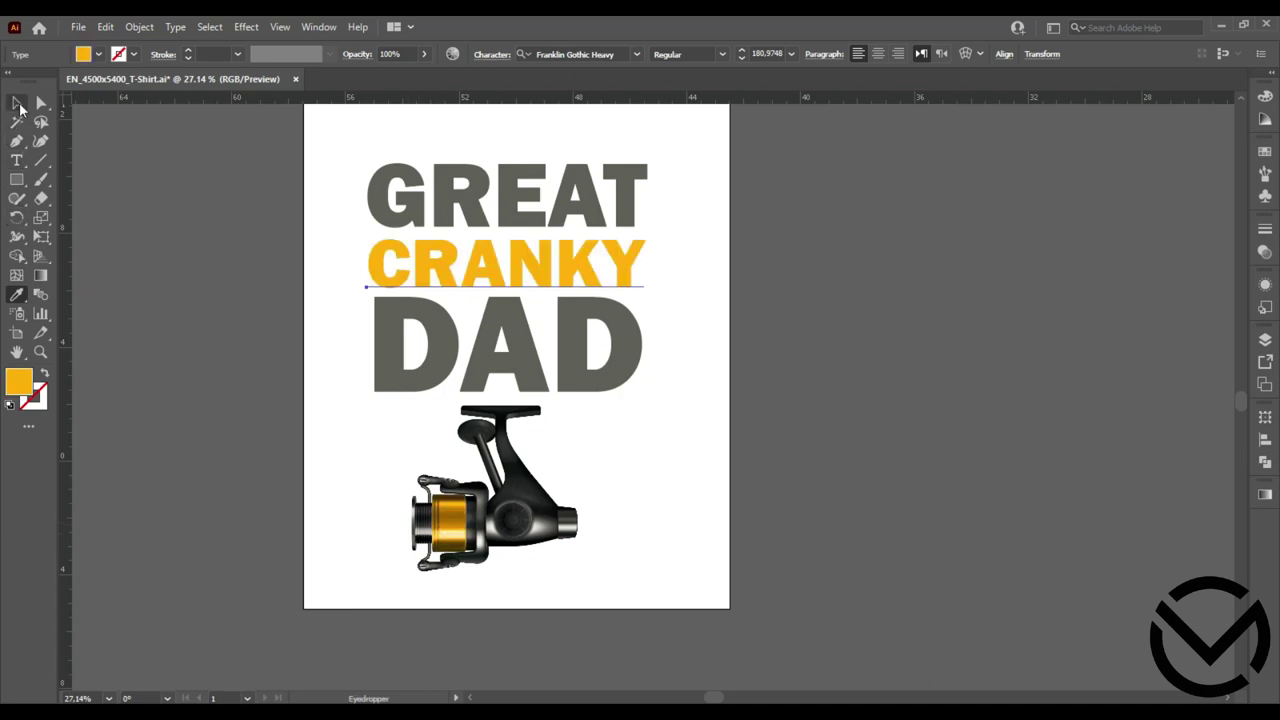
{"action": "left_click", "coordinate": [450, 510]}
Try a dark brownish-orange shade as the fill of "CRANKY".
{"action": "double_click", "coordinate": [17, 381]}
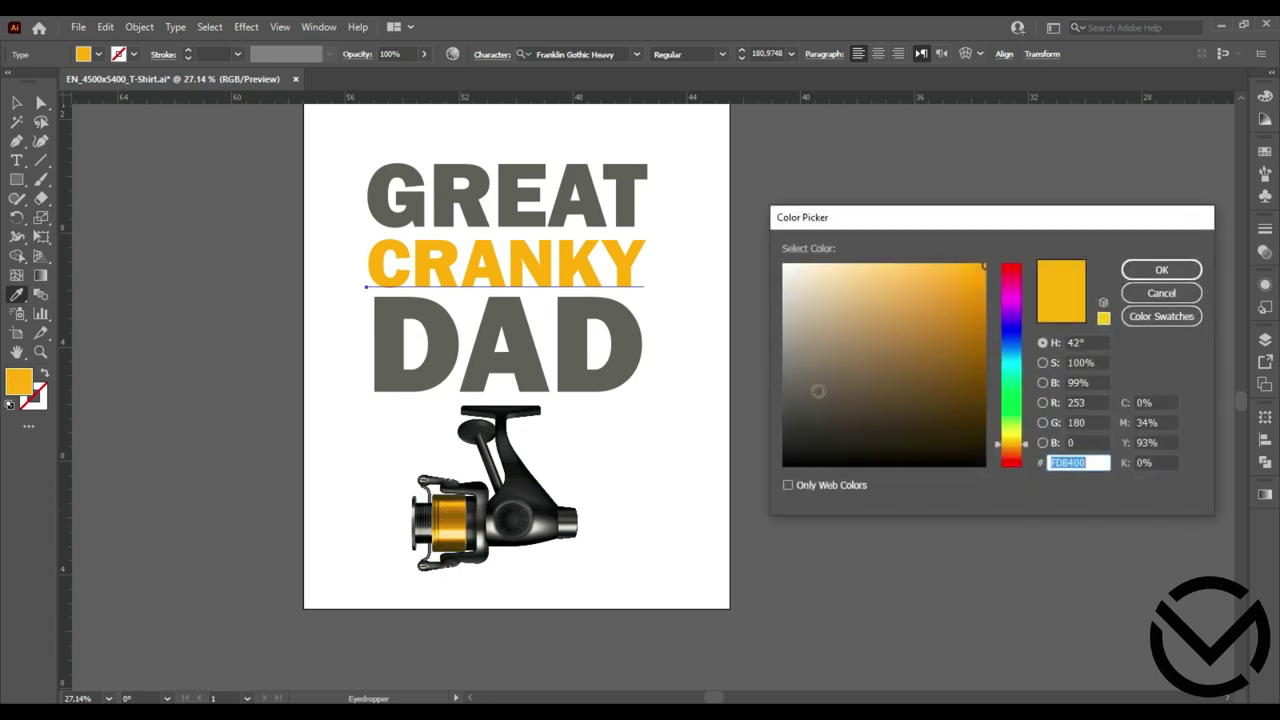
{"action": "left_click", "coordinate": [979, 356]}
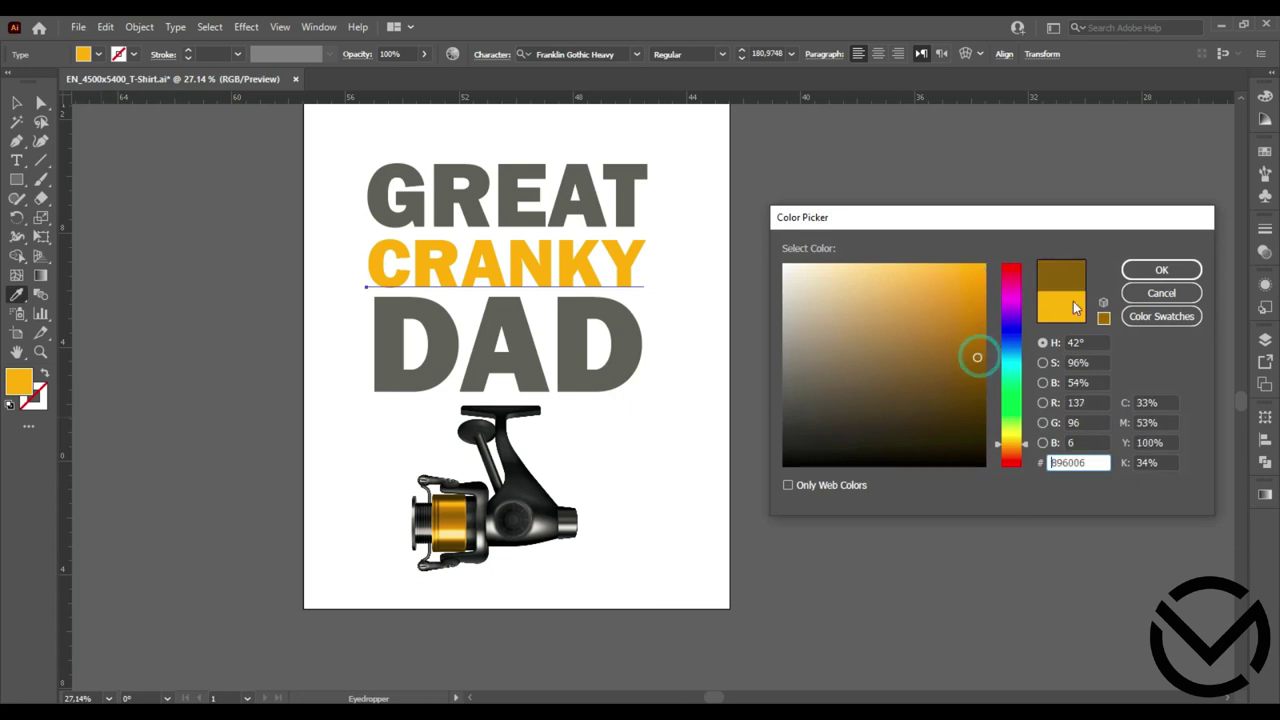
{"action": "left_click", "coordinate": [980, 337]}
{"action": "left_click", "coordinate": [1161, 270]}
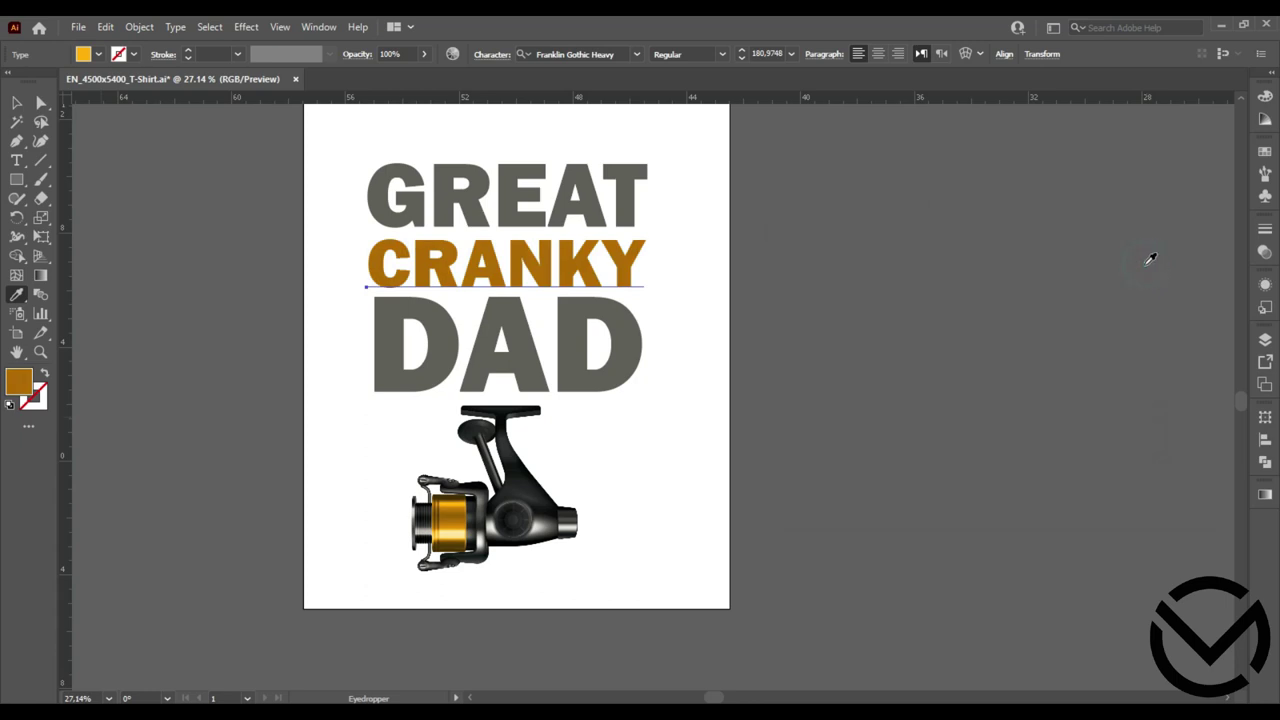
Set the fill of "CRANKY" to a medium orange close to the spool's tone and deselect the text.
{"action": "double_click", "coordinate": [24, 382]}
{"action": "left_click", "coordinate": [980, 297]}
{"action": "left_click", "coordinate": [1161, 270]}
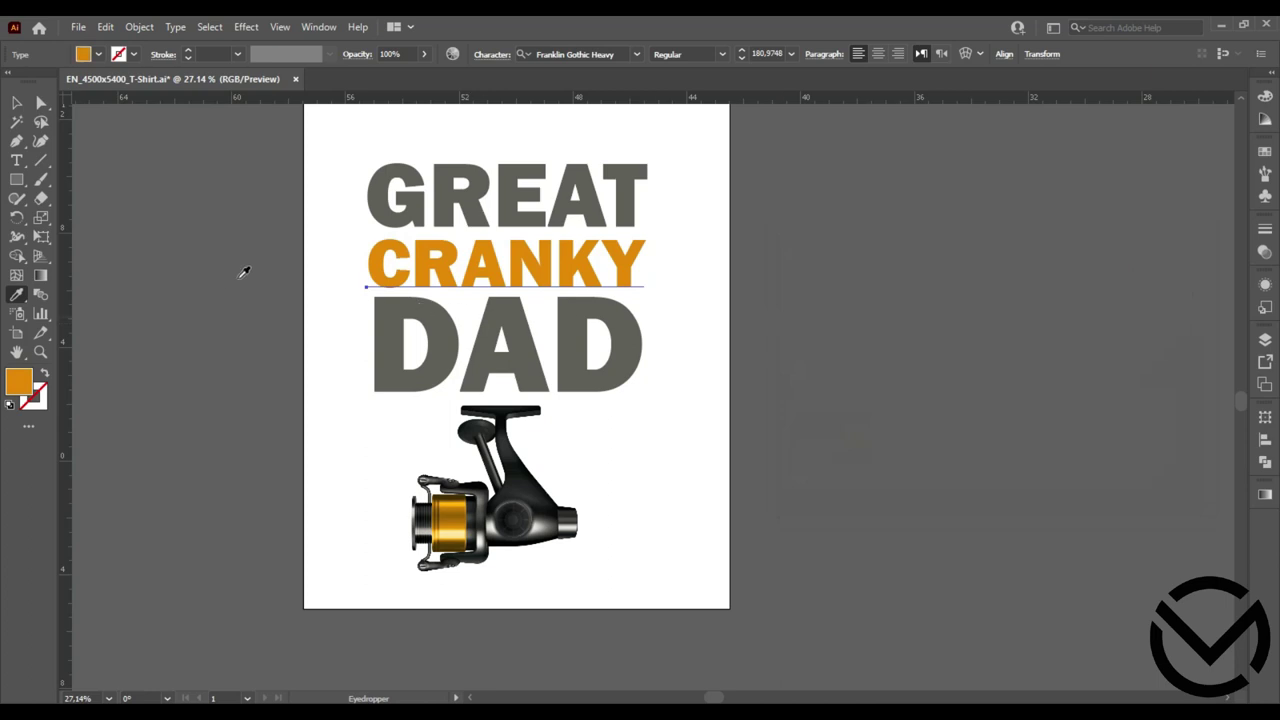
{"action": "left_click", "coordinate": [17, 103]}
{"action": "left_click", "coordinate": [172, 181]}
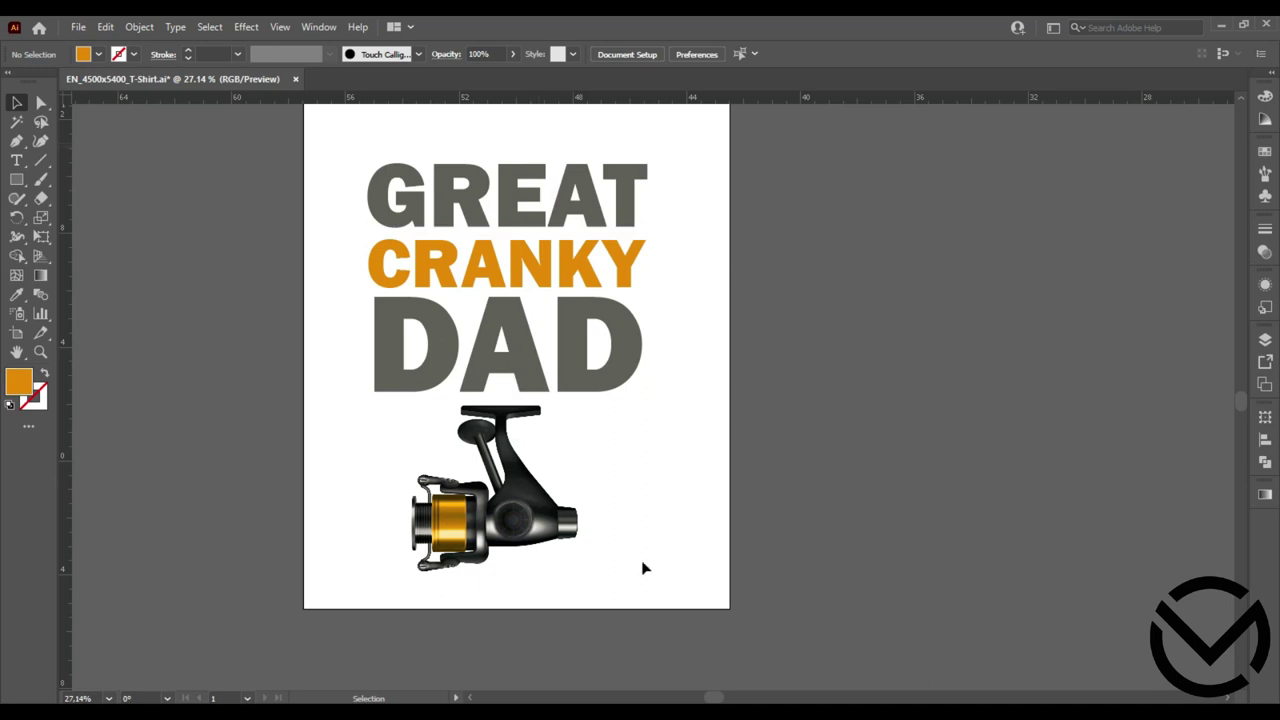
Align the three text lines and the reel to their common horizontal center, and deselect them.
{"action": "left_click_drag", "start_coordinate": [669, 597], "coordinate": [346, 151]}
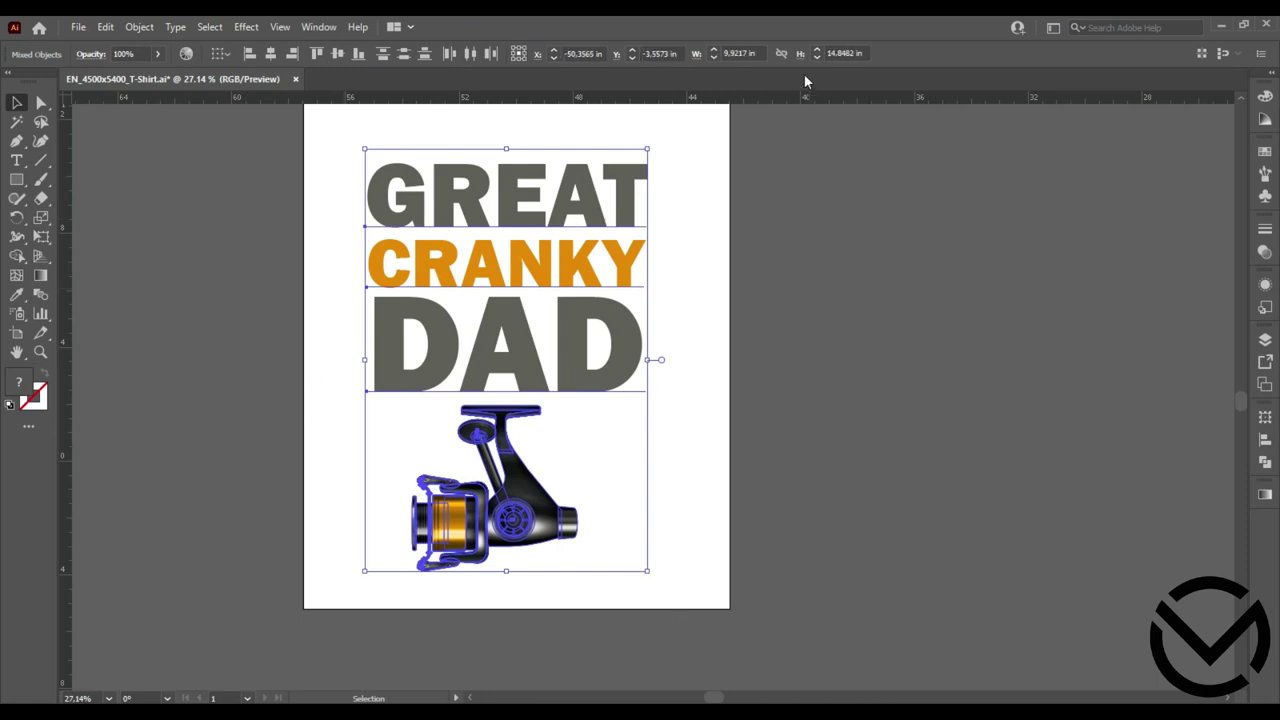
{"action": "left_click", "coordinate": [271, 54]}
{"action": "left_click", "coordinate": [827, 338]}
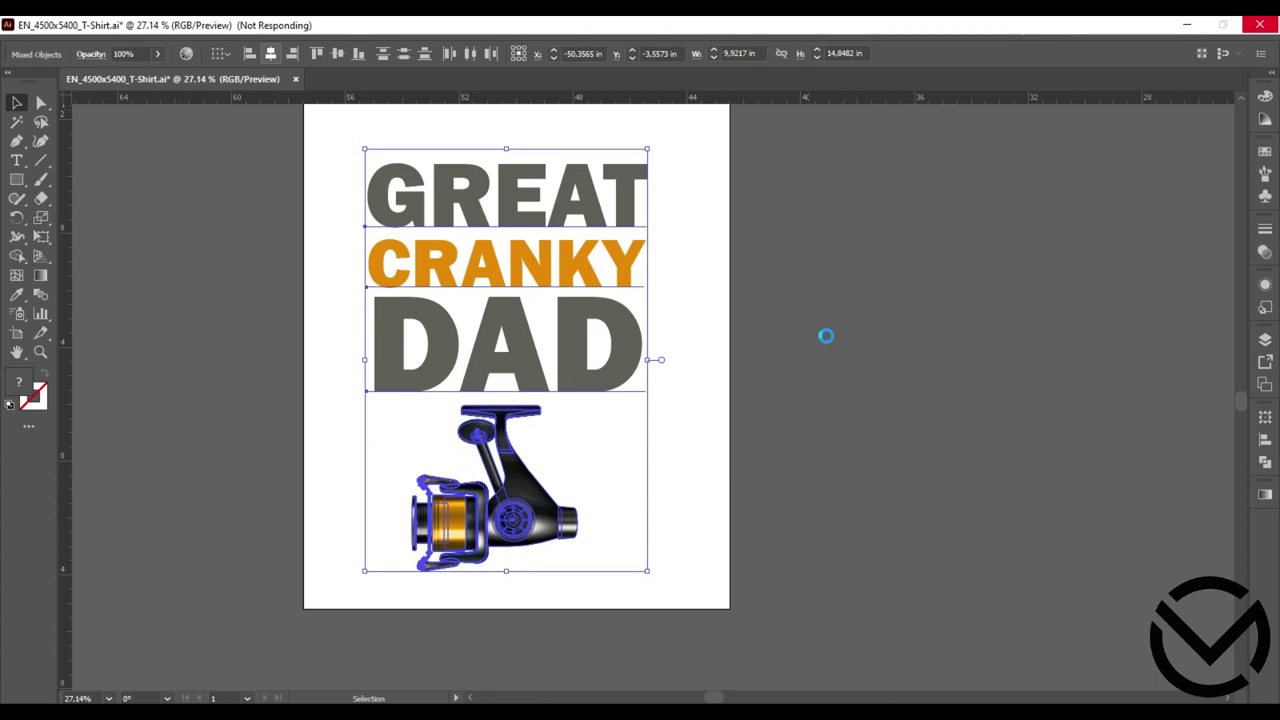
{"action": "left_click", "coordinate": [826, 338]}
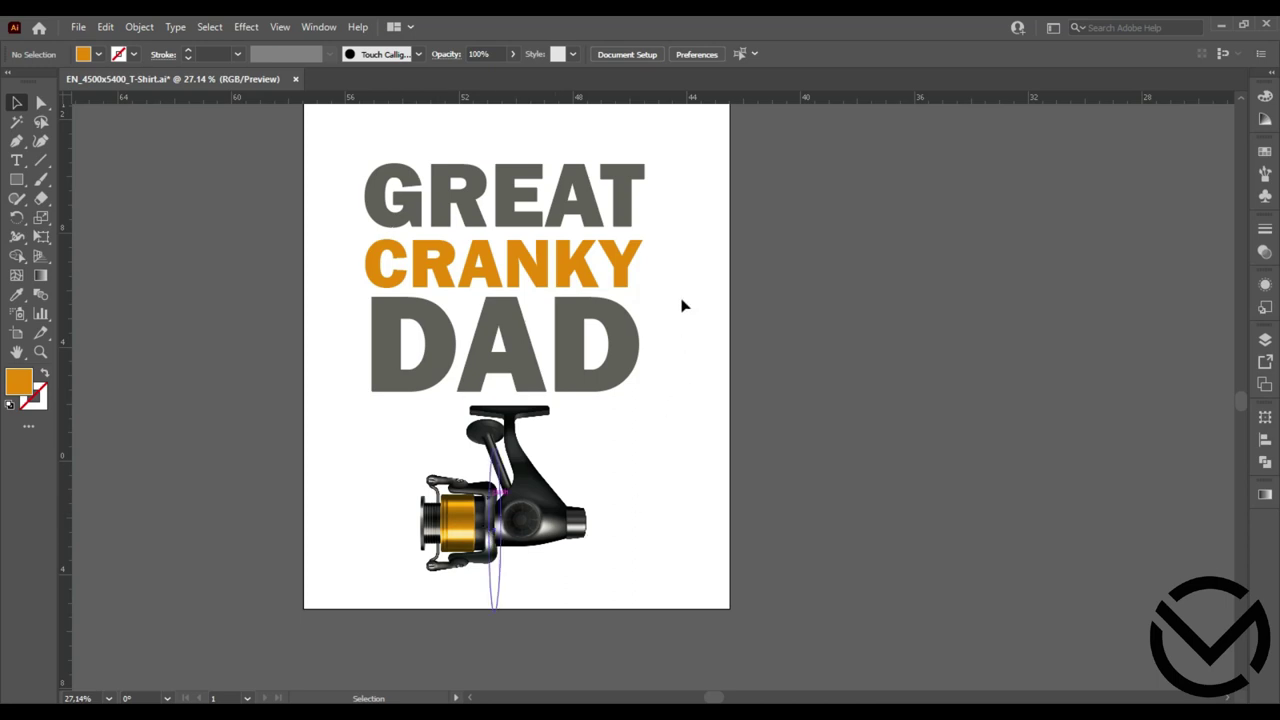
Group the three text lines and the reel into a single object and deselect it.
{"action": "left_click_drag", "start_coordinate": [717, 133], "coordinate": [305, 604]}
{"action": "key", "text": "a"}
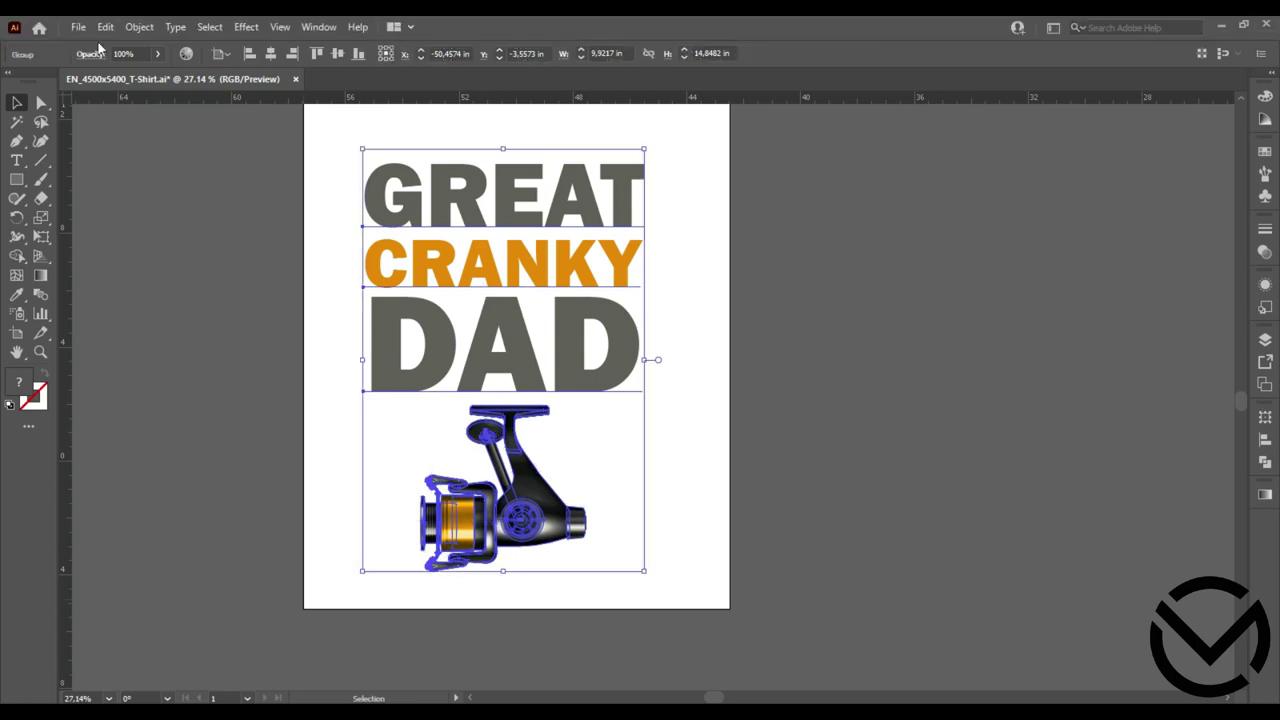
{"action": "left_click", "coordinate": [219, 190]}
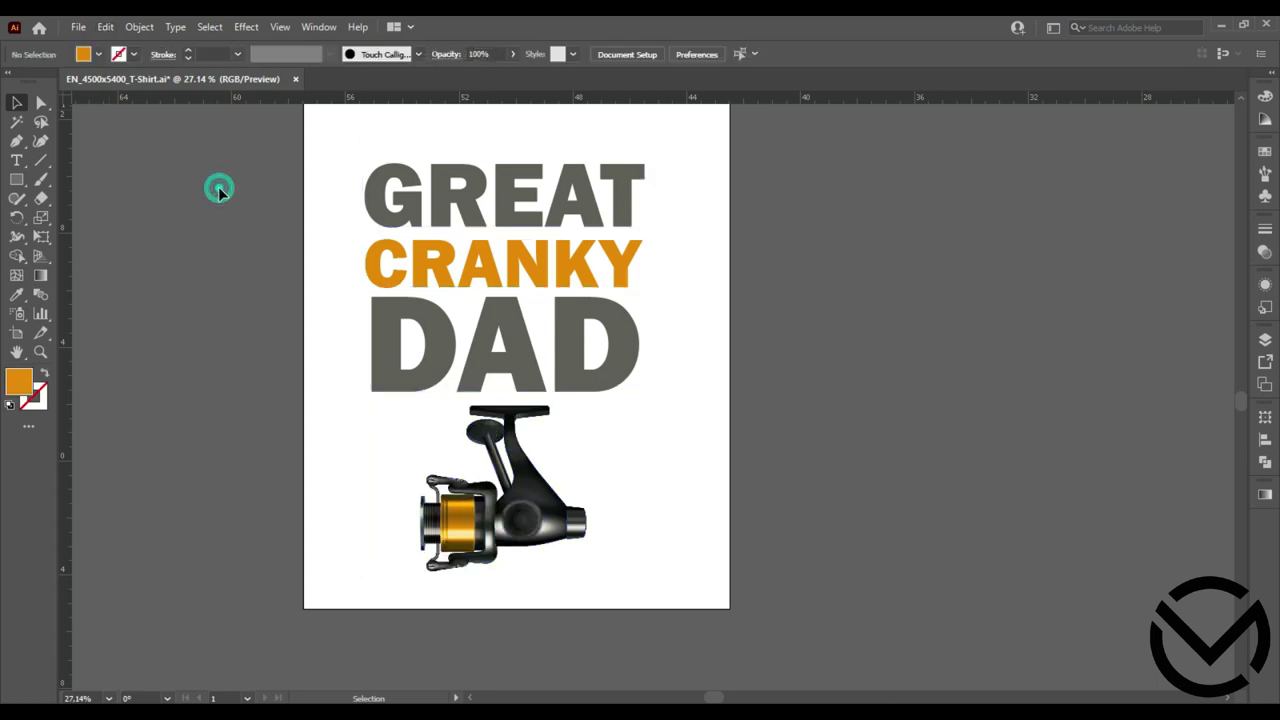
{"action": "left_click_drag", "start_coordinate": [527, 383], "coordinate": [635, 411]}
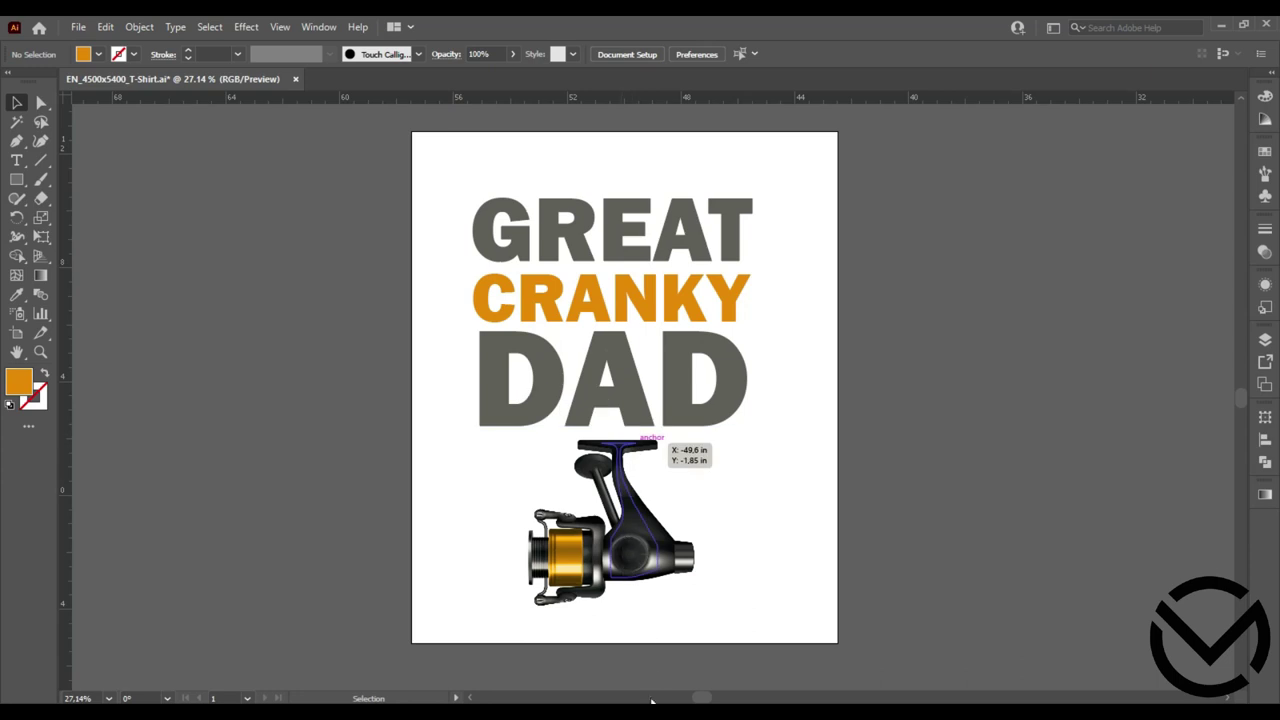